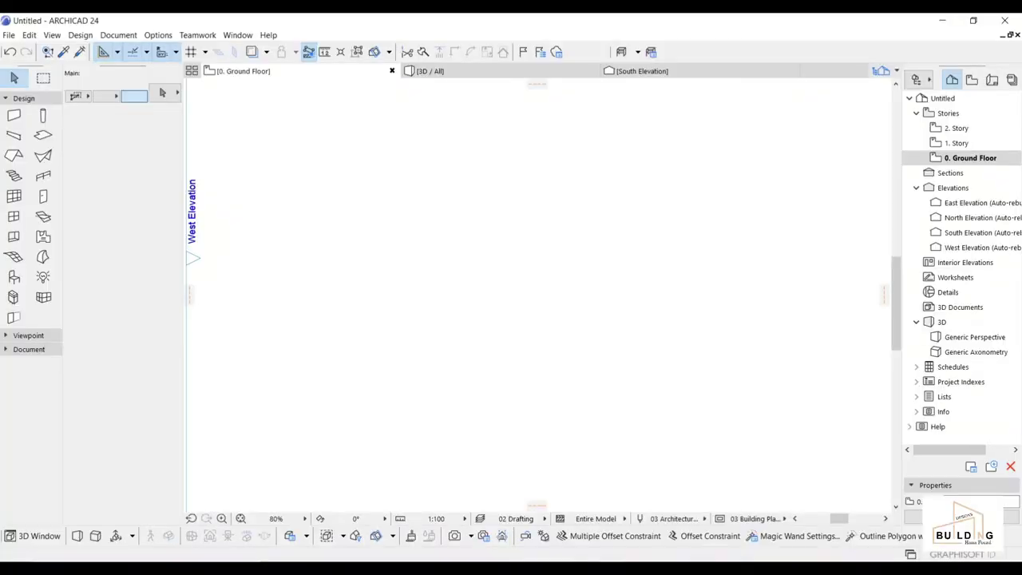
key("XF86MonBrightnessDown")
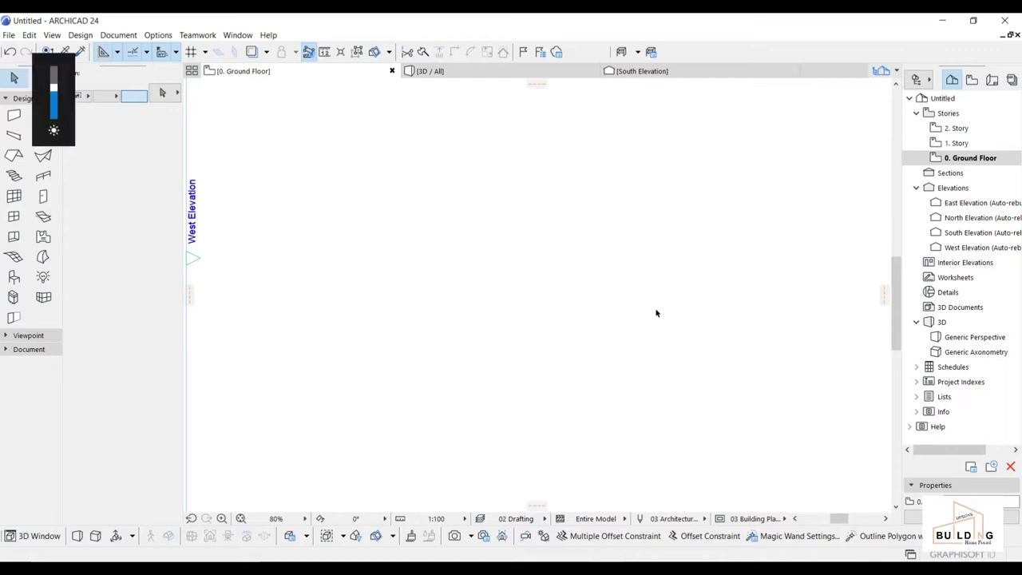
Start the Wall tool and set the wall thickness to 200.
left_click(14, 115)
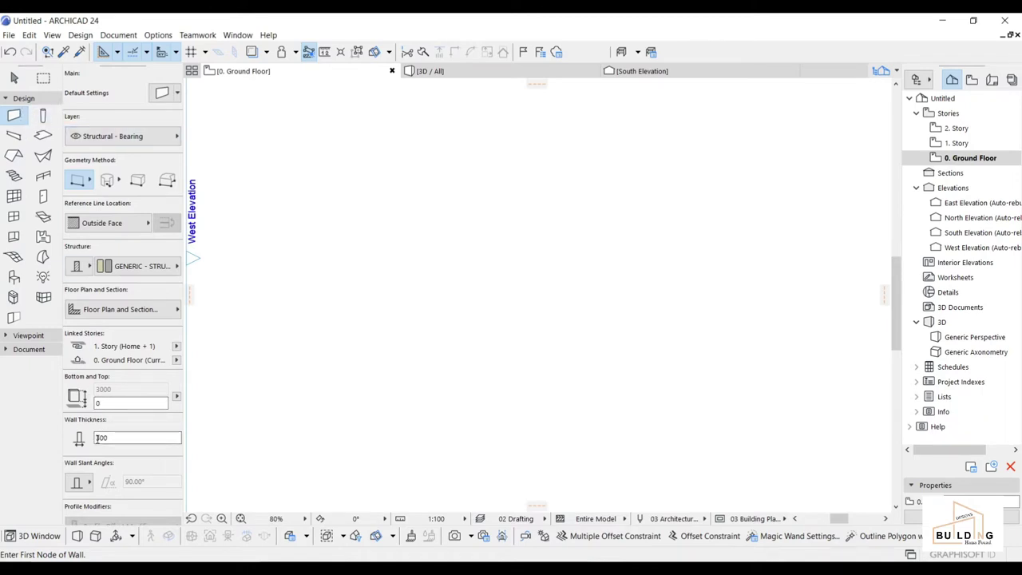
left_click(100, 438)
type("200")
scroll(136, 460, "down", 1)
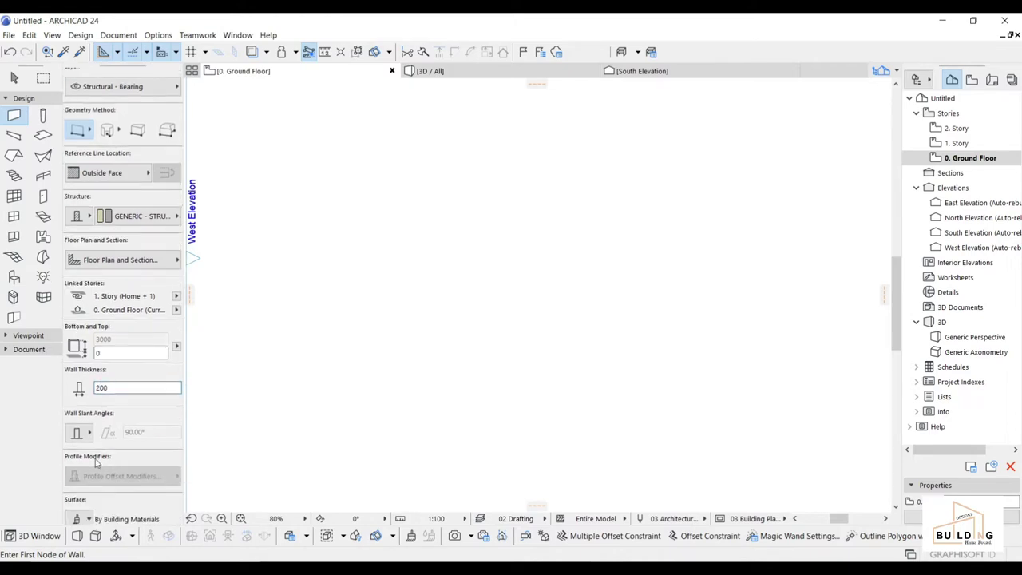
left_click(77, 432)
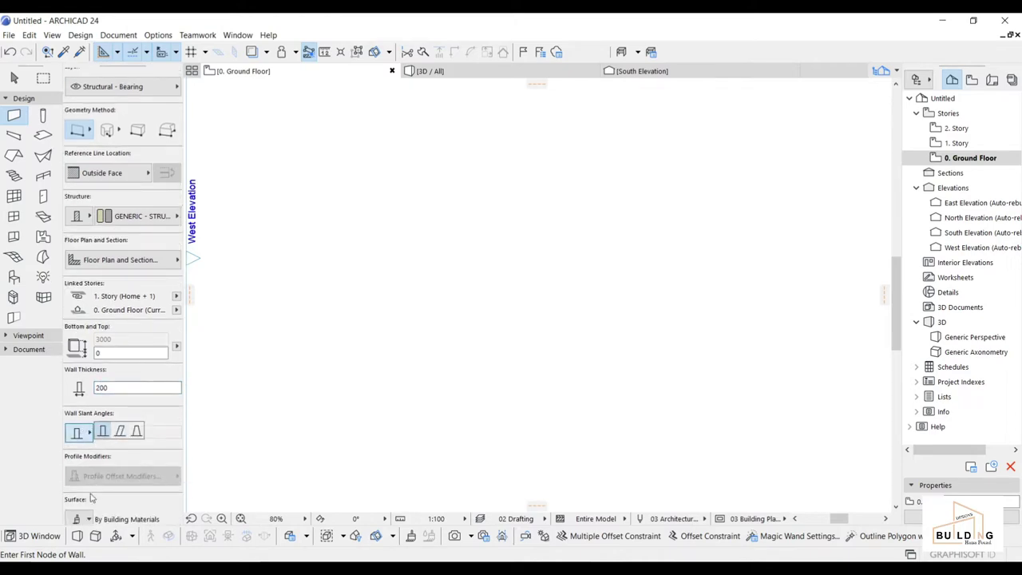
Override all three wall surfaces with Paint - Glossy White by linking them to the first override.
left_click(89, 520)
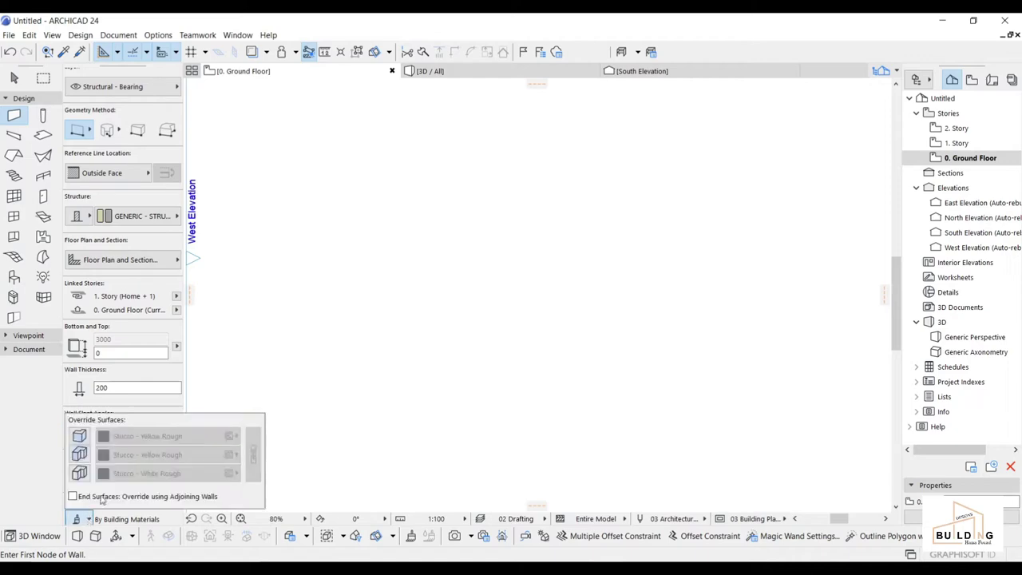
left_click(79, 436)
left_click(79, 454)
left_click(79, 472)
left_click(152, 436)
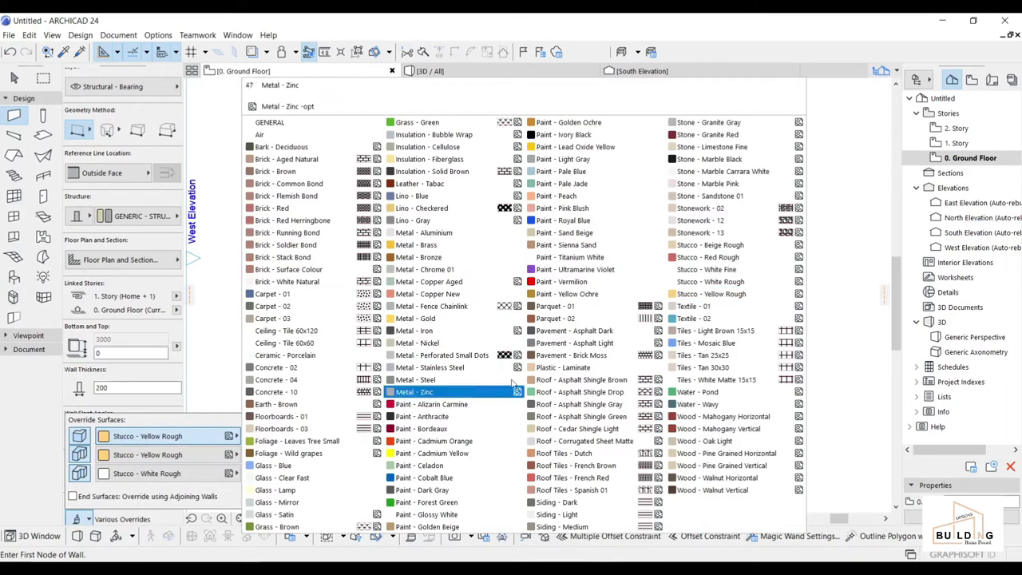
left_click(447, 516)
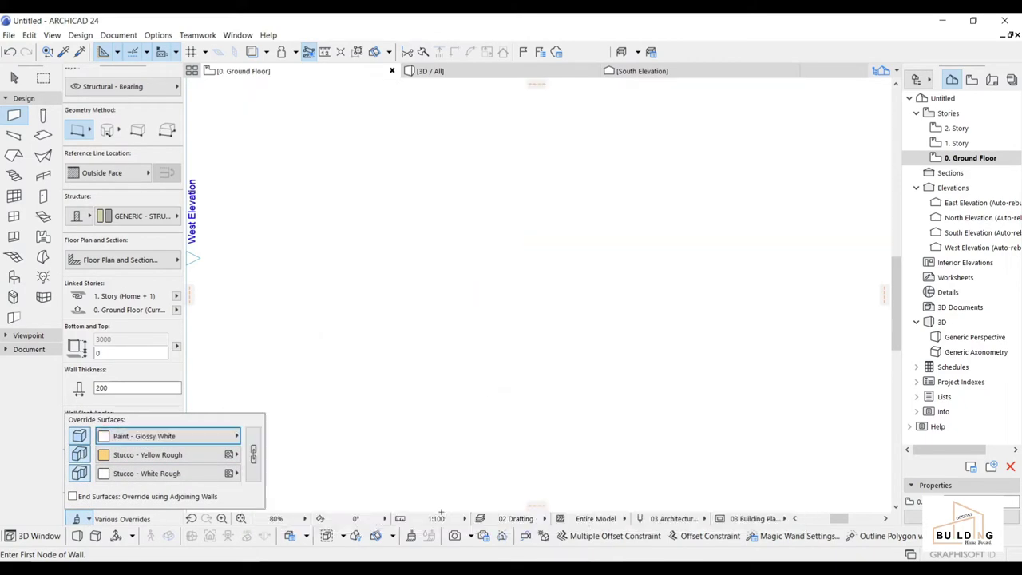
left_click(251, 454)
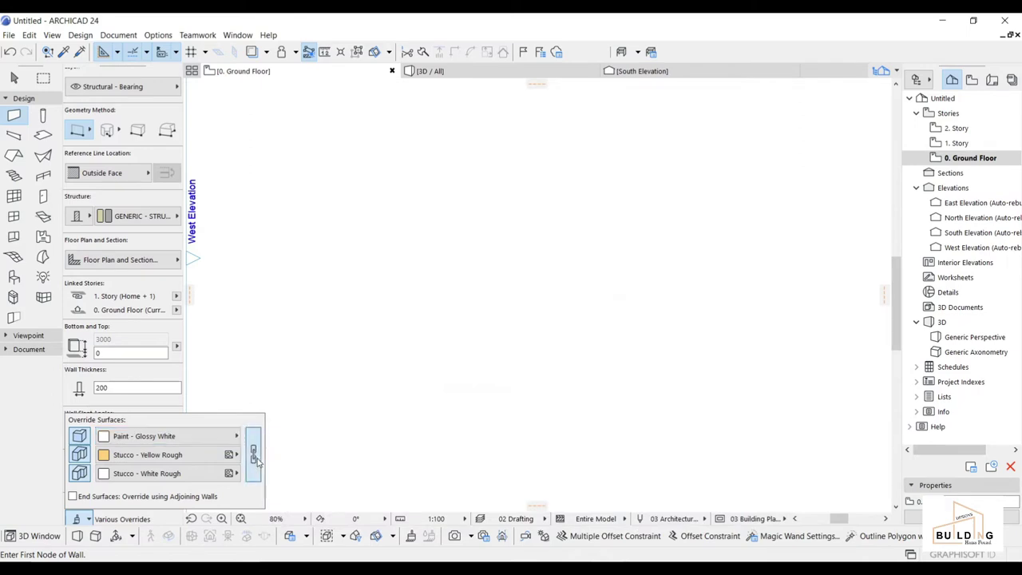
Draw a vertical wall 6000 long downward on the ground floor plan.
left_click(416, 166)
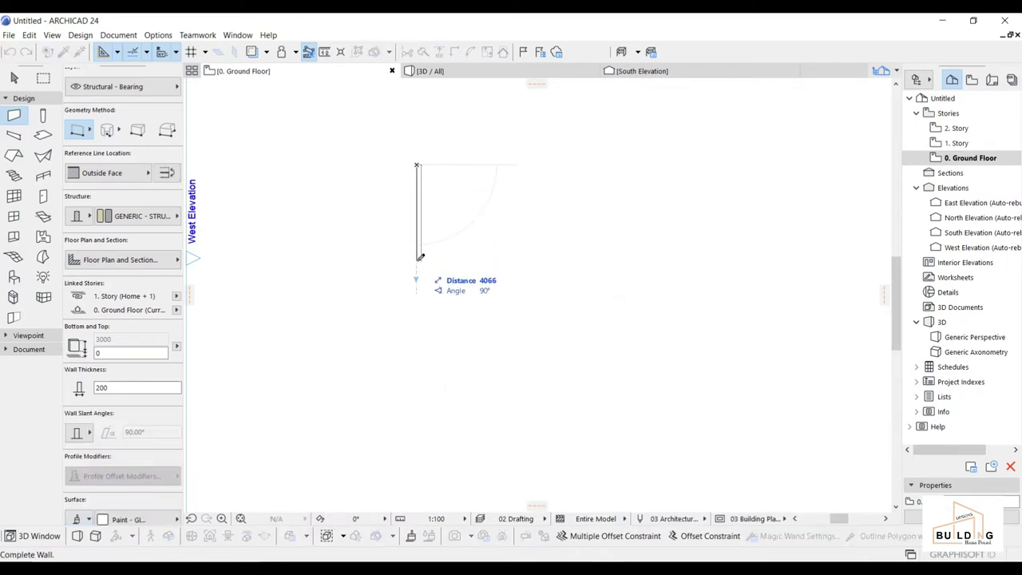
type("6000")
key("Return")
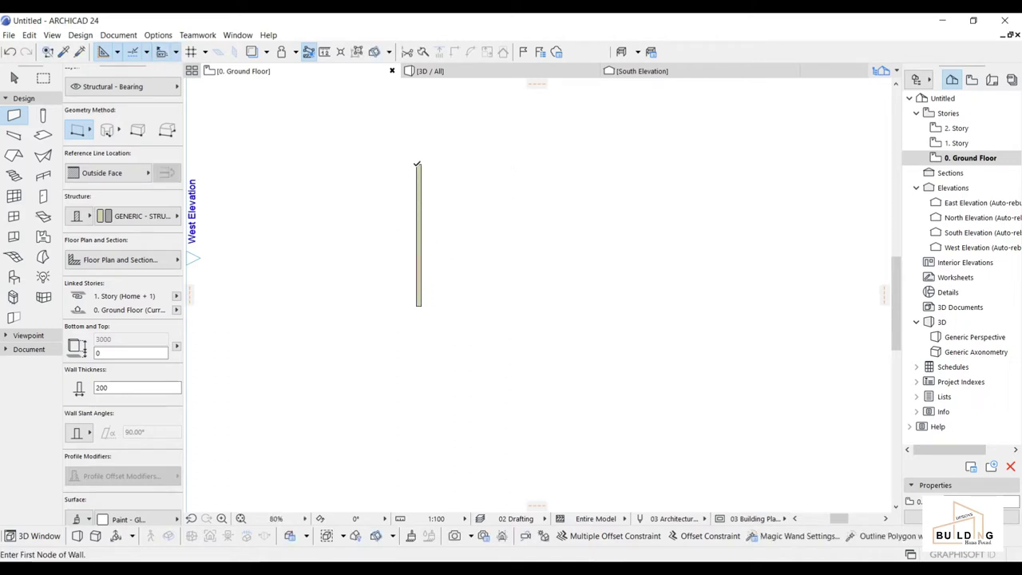
left_click(416, 165)
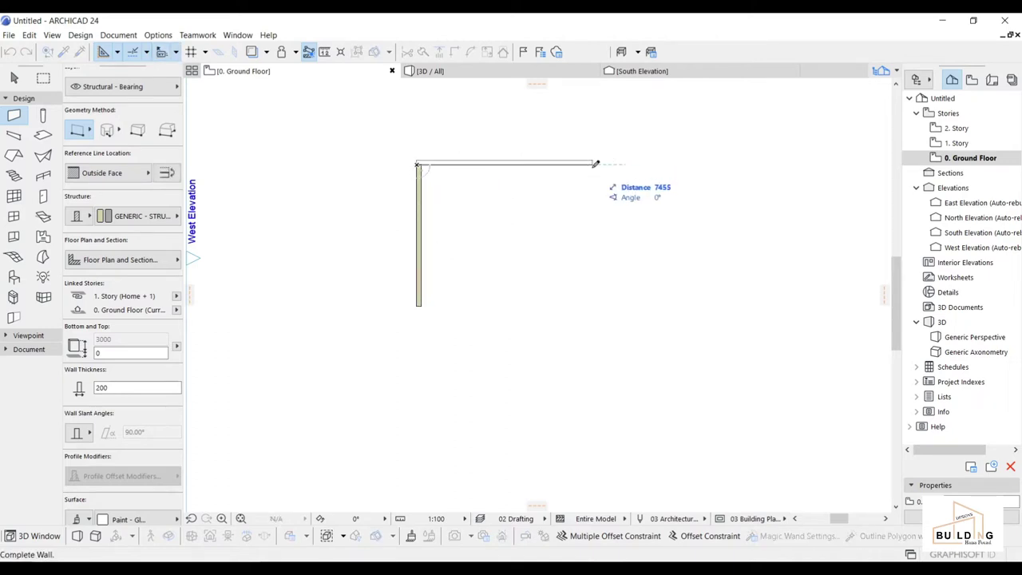
type("600")
key("Return")
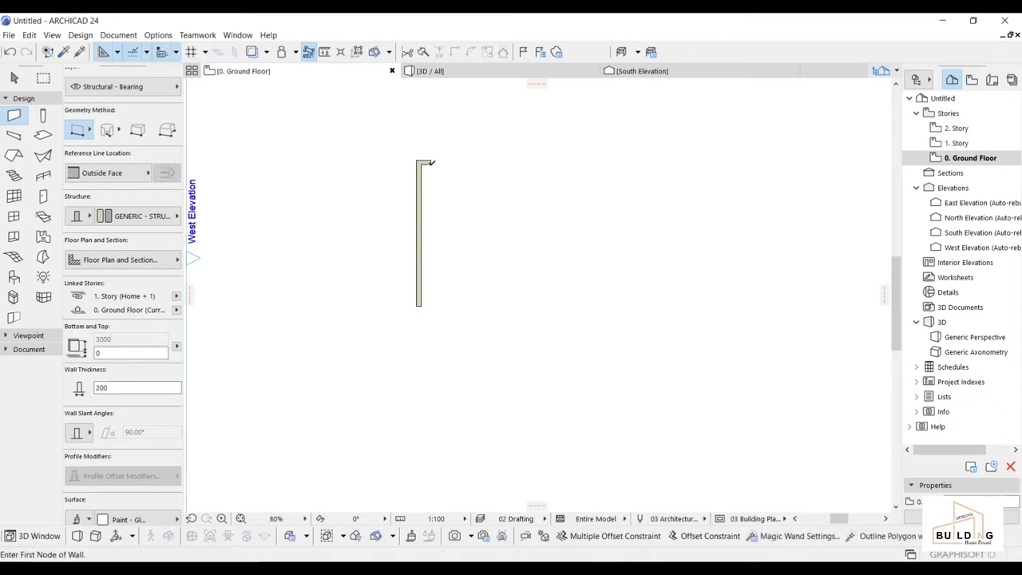
key("Escape")
left_click(423, 162)
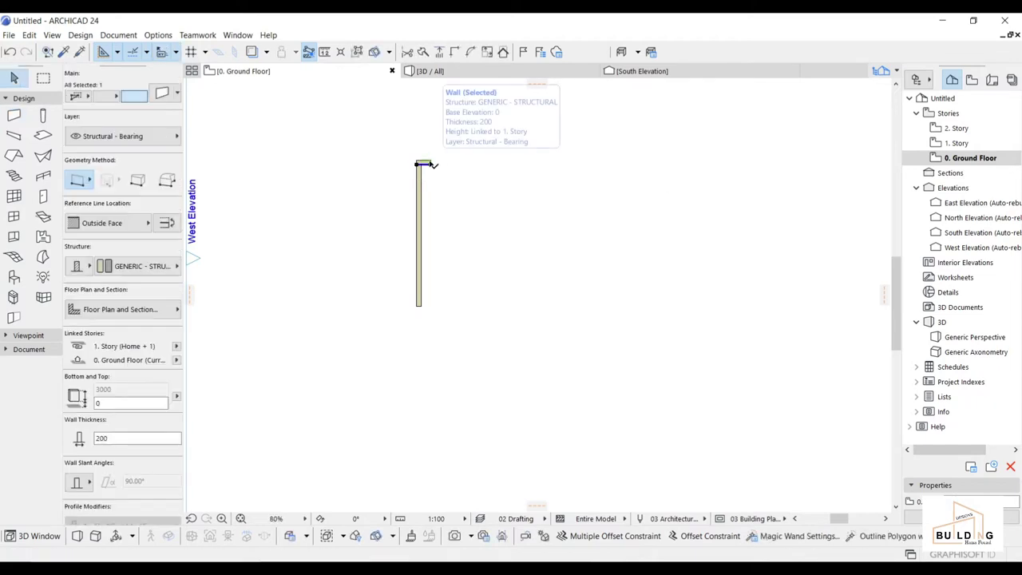
key("Delete")
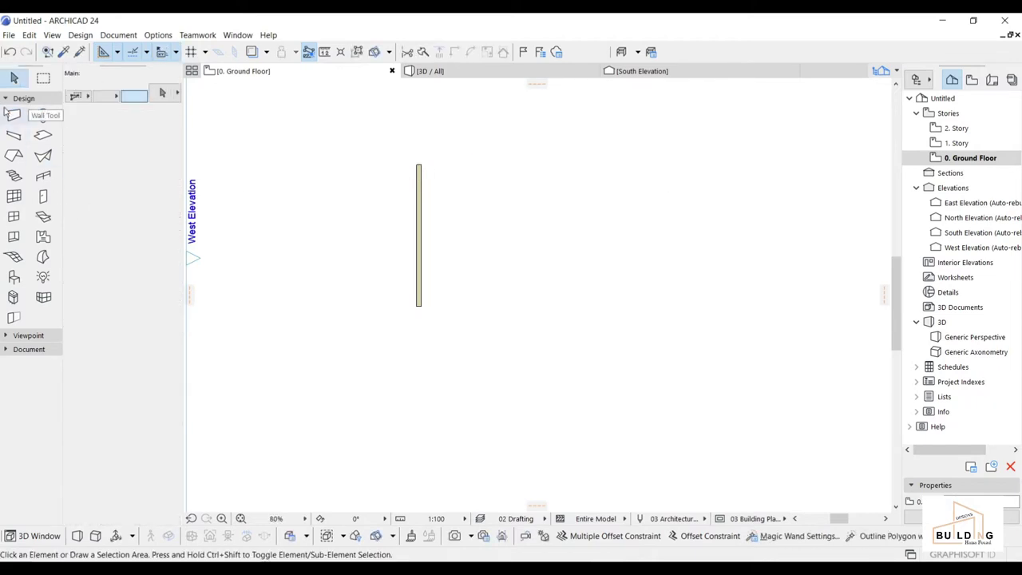
Draw a horizontal wall 6000 long to the right from the upper end of the vertical wall.
left_click(14, 116)
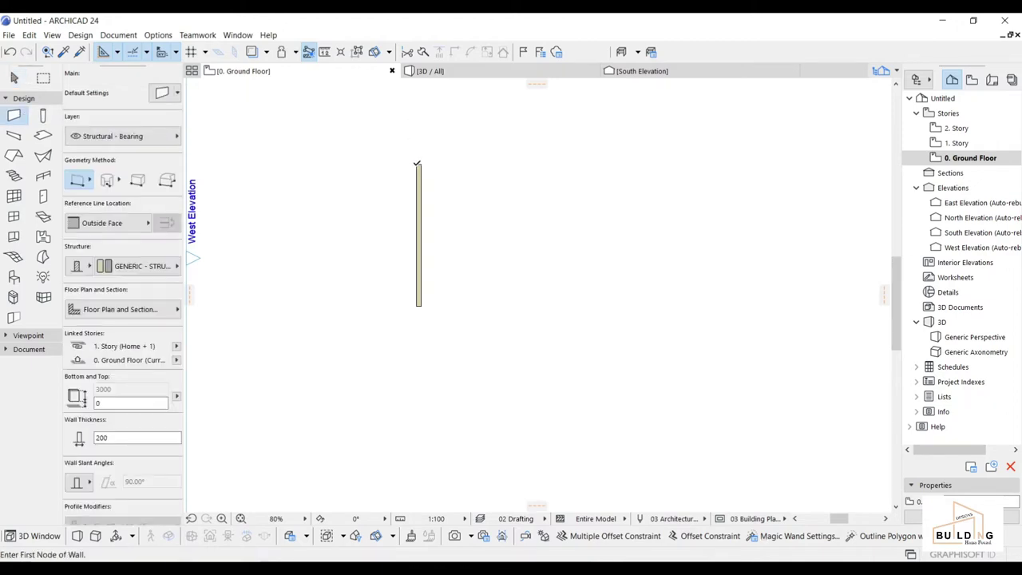
left_click(416, 164)
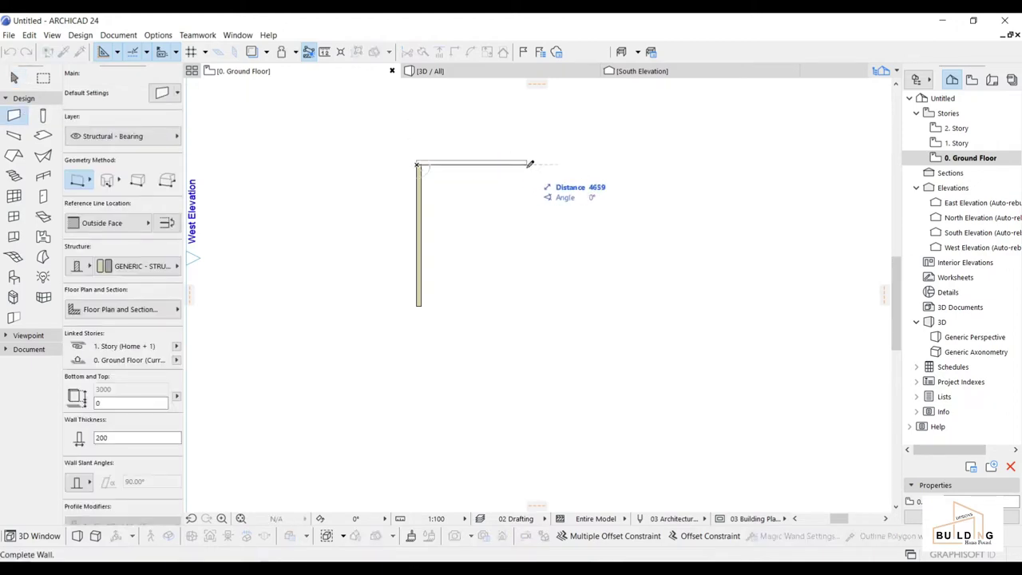
type("6000")
key("Return")
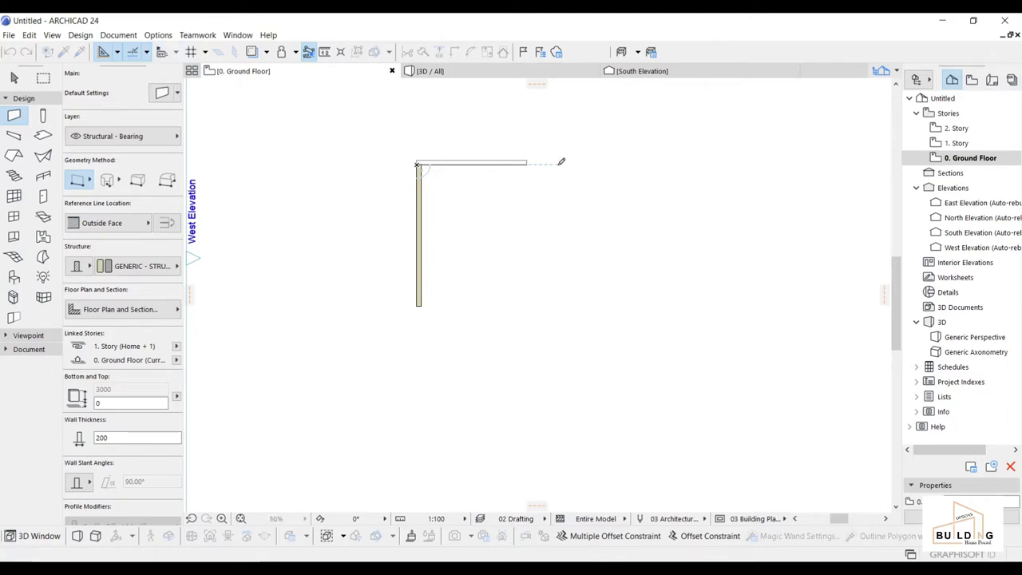
Set up the Slab tool with all three surfaces overridden and linked to Paint - Glossy White.
left_click(43, 136)
scroll(59, 469, "down", 2)
left_click(76, 433)
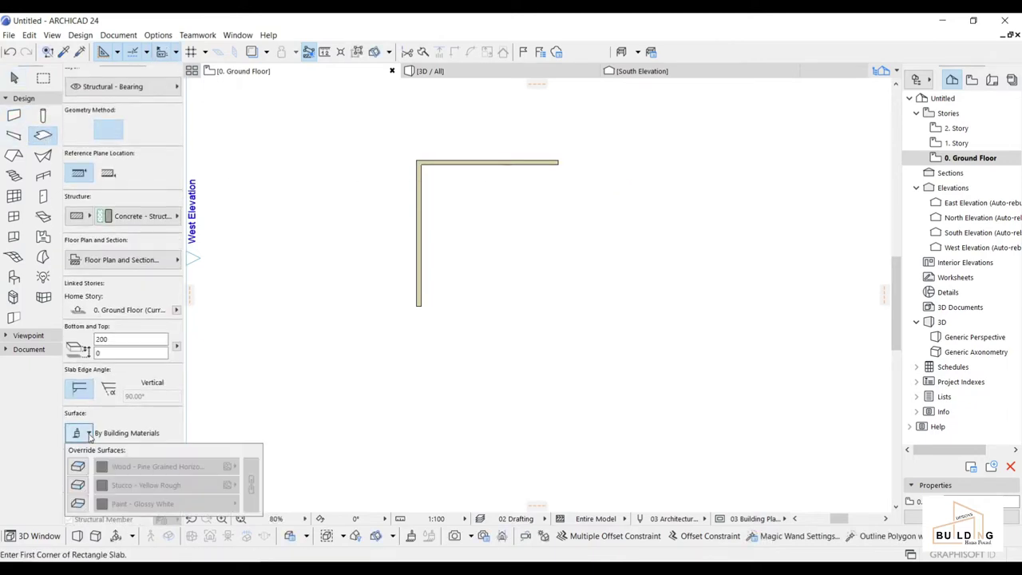
left_click(77, 466)
left_click(77, 484)
left_click(78, 503)
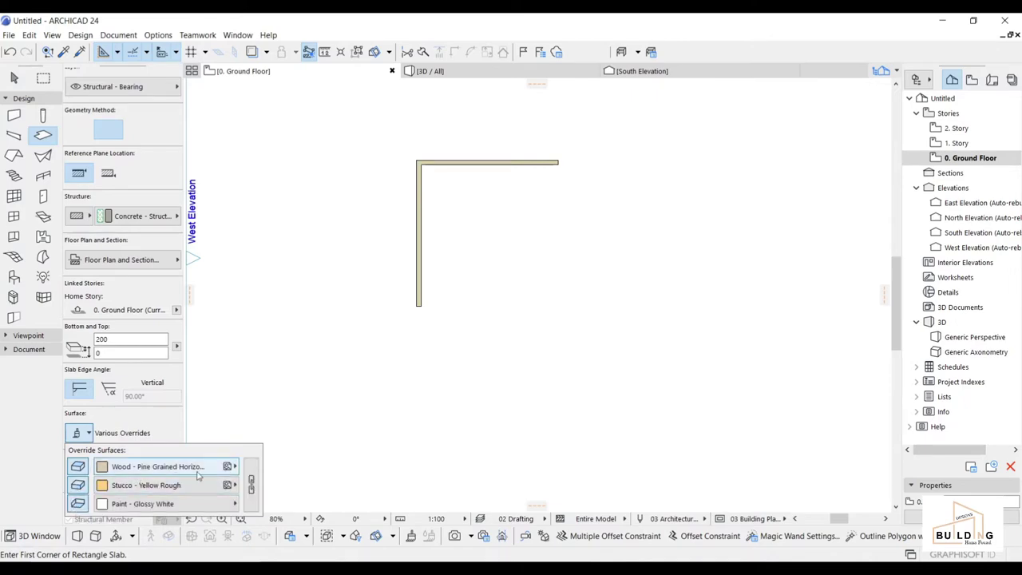
left_click(158, 467)
left_click(399, 515)
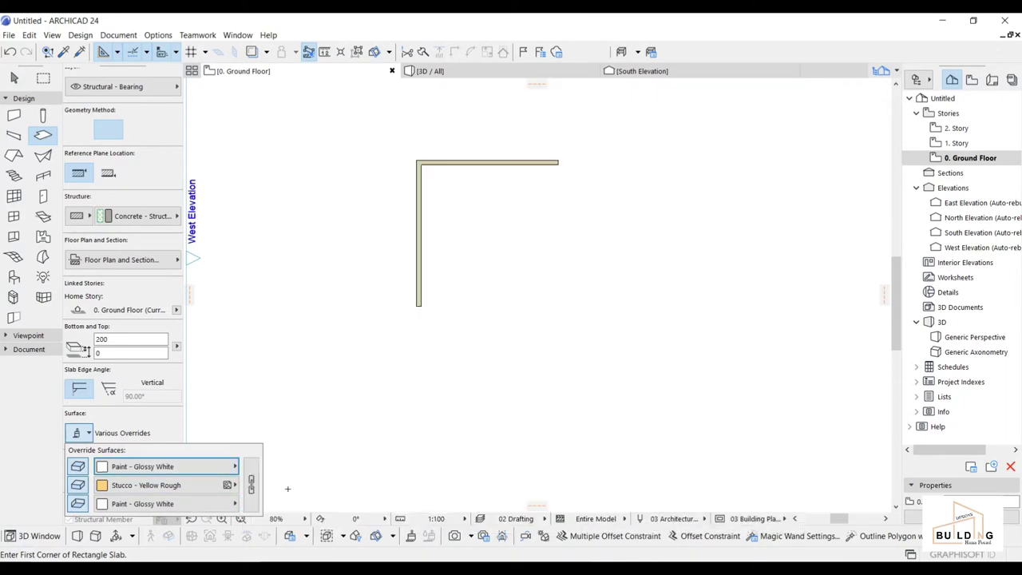
left_click(251, 482)
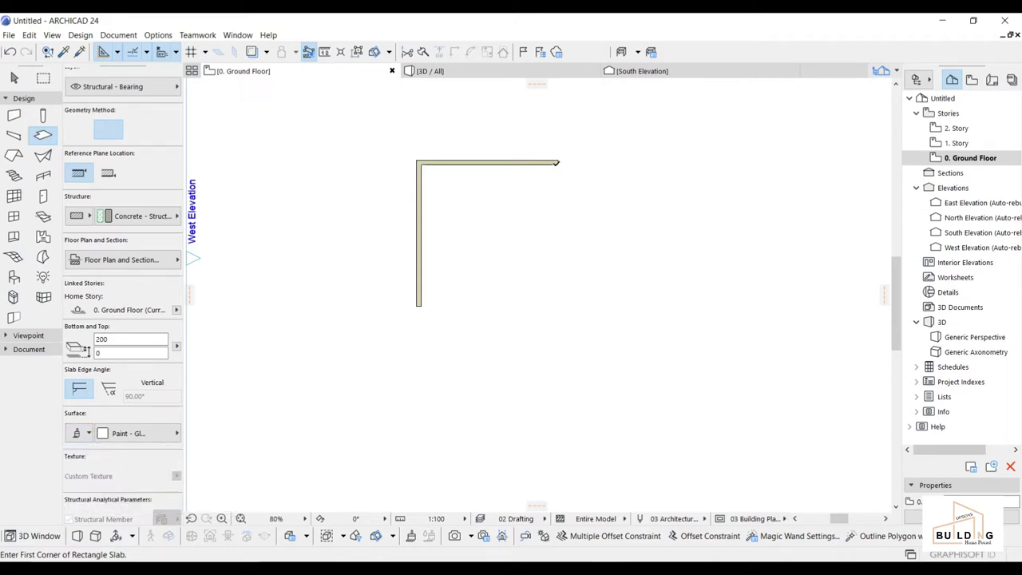
Draw a rectangular slab from the far end of the horizontal wall to the lower end of the vertical wall.
left_click(558, 160)
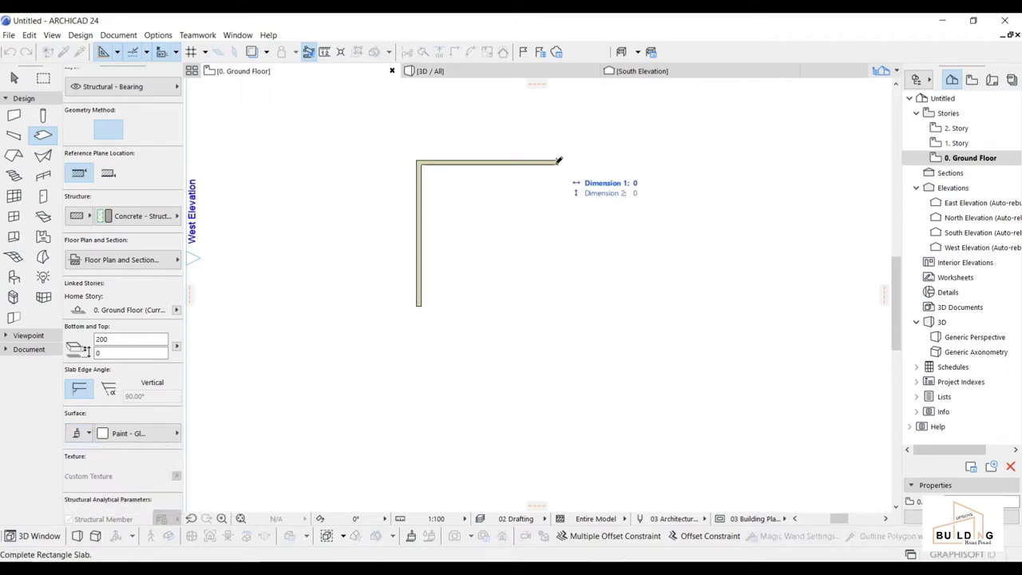
left_click(416, 304)
key("Escape")
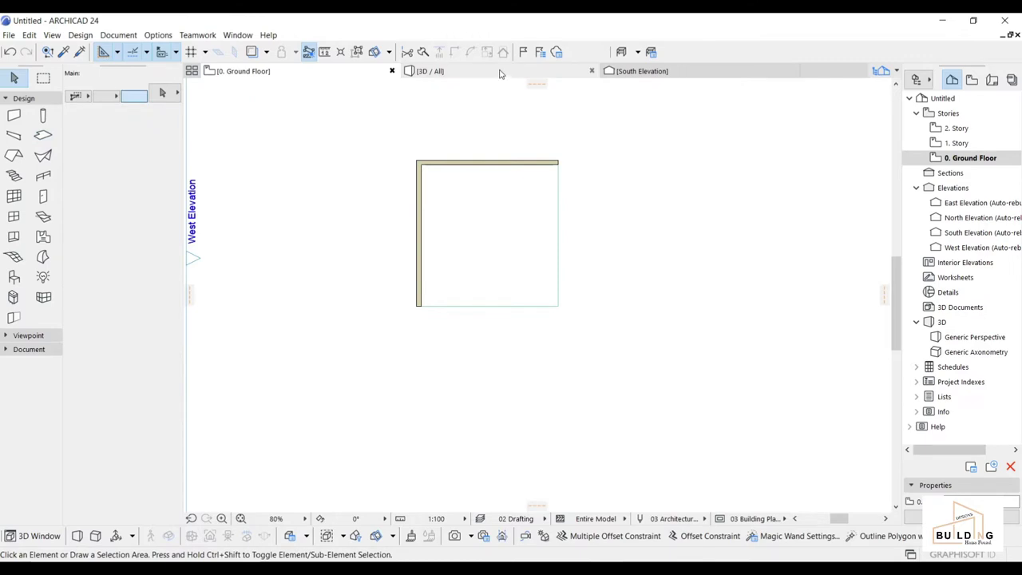
In the 3D view, copy the floor slab vertically to the top of the walls to form the ceiling.
left_click(502, 72)
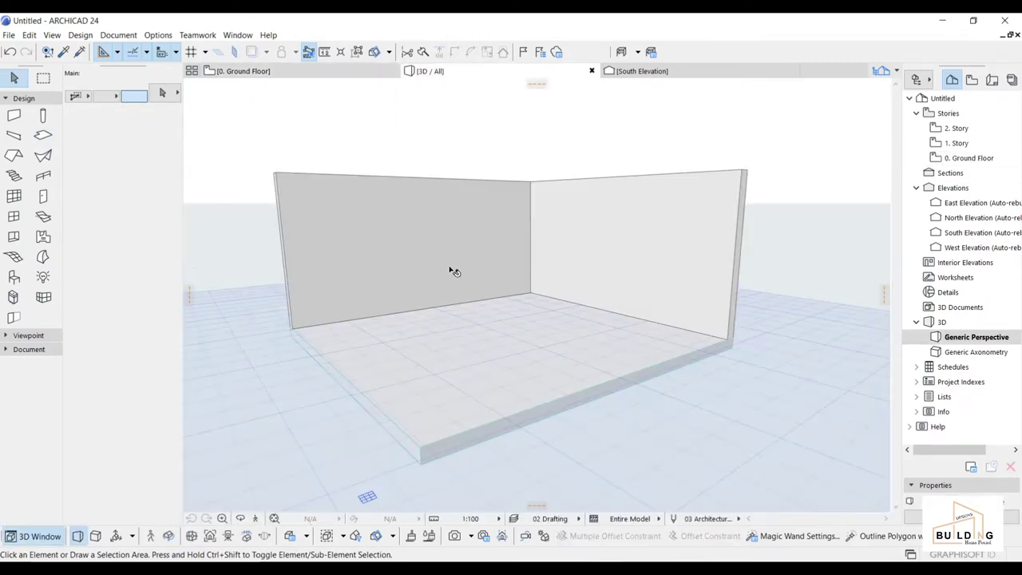
middle_click_drag(500, 388, 462, 416, "shift")
left_click(461, 416)
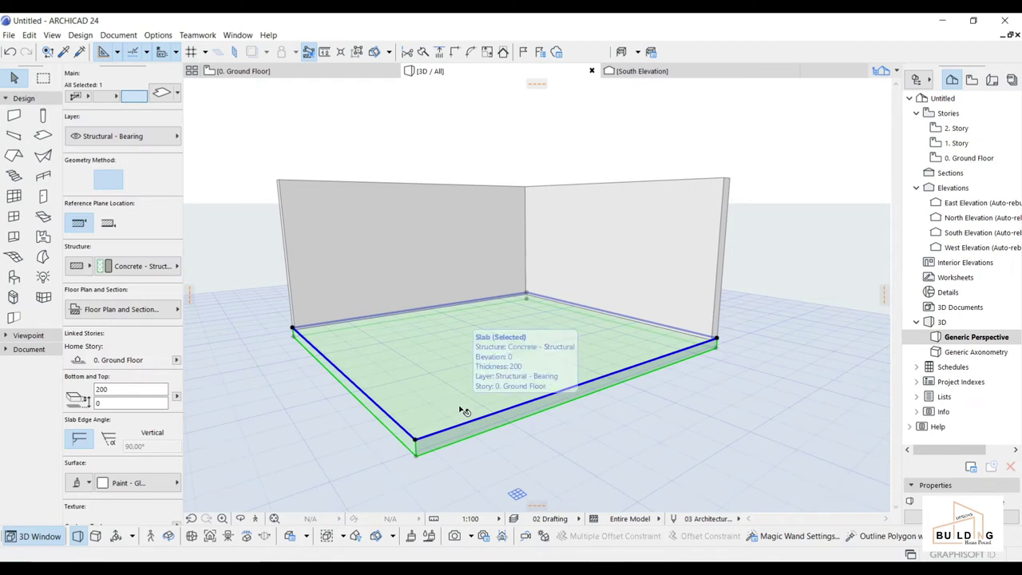
key("ctrl+d")
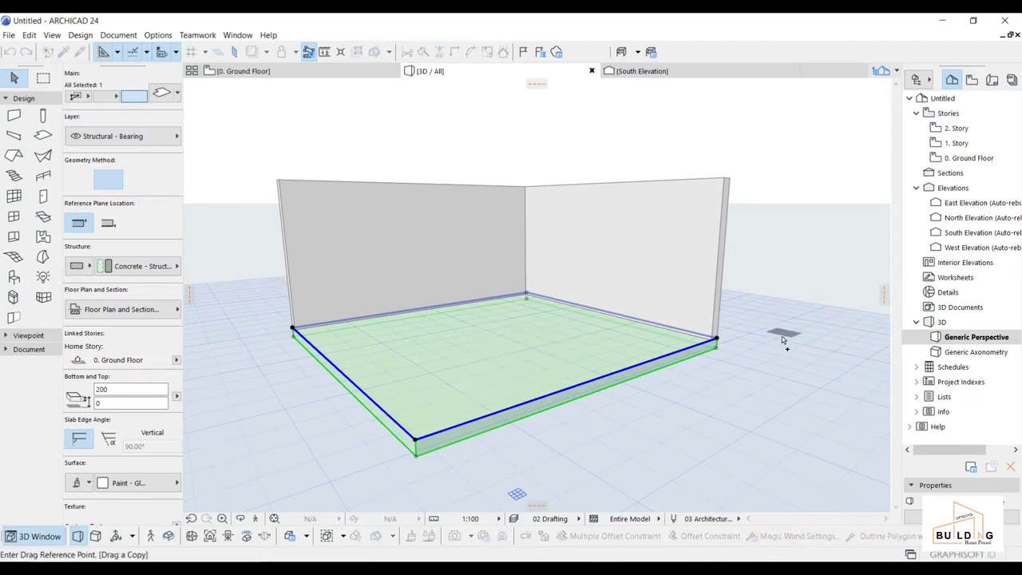
left_click(716, 341)
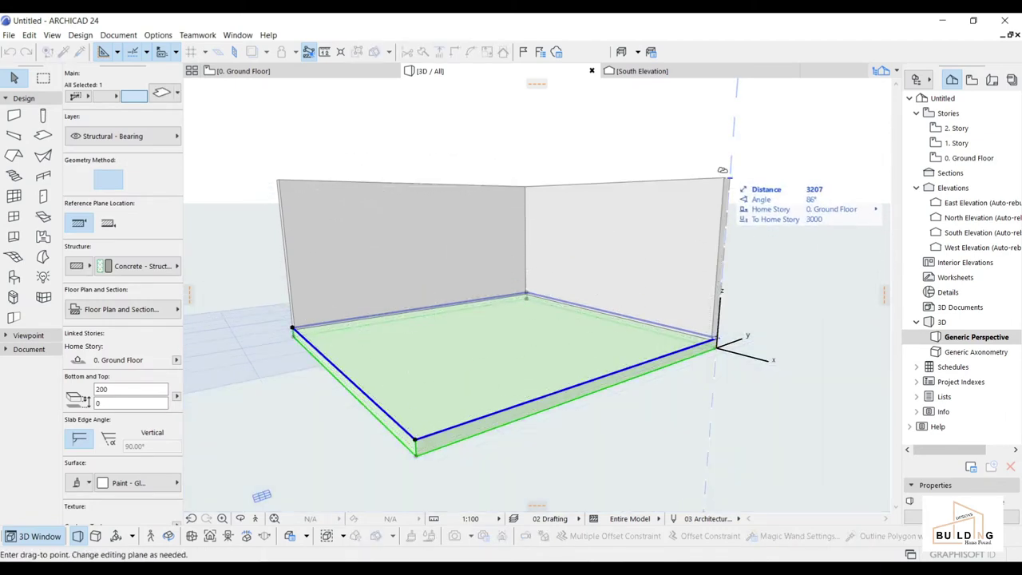
left_click(729, 168)
key("Escape")
Create a new surface named wall-1 as a duplicate of Paint - Glossy White.
middle_click_drag(692, 228, 566, 211, "shift")
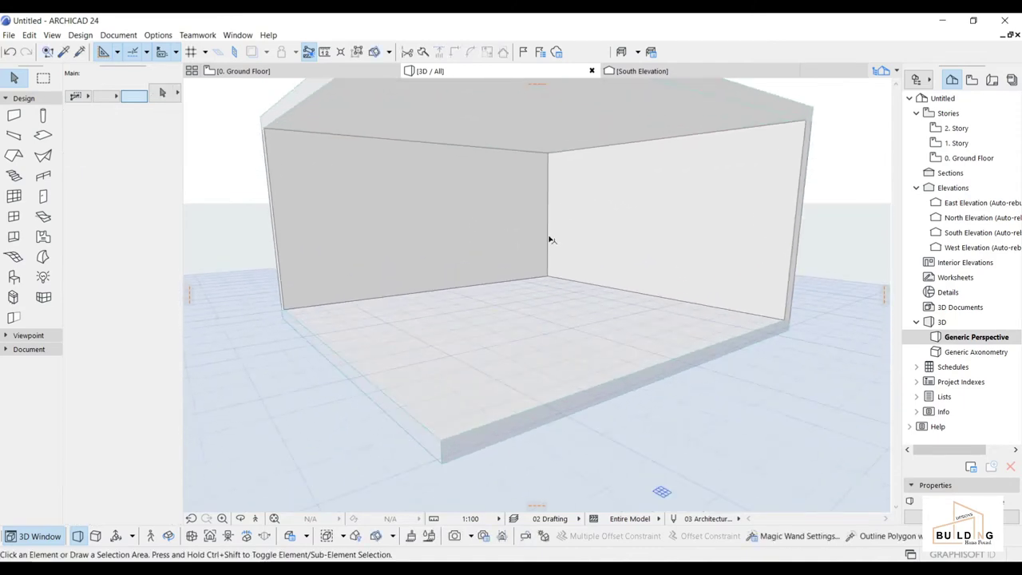
middle_click_drag(513, 306, 588, 253, "shift")
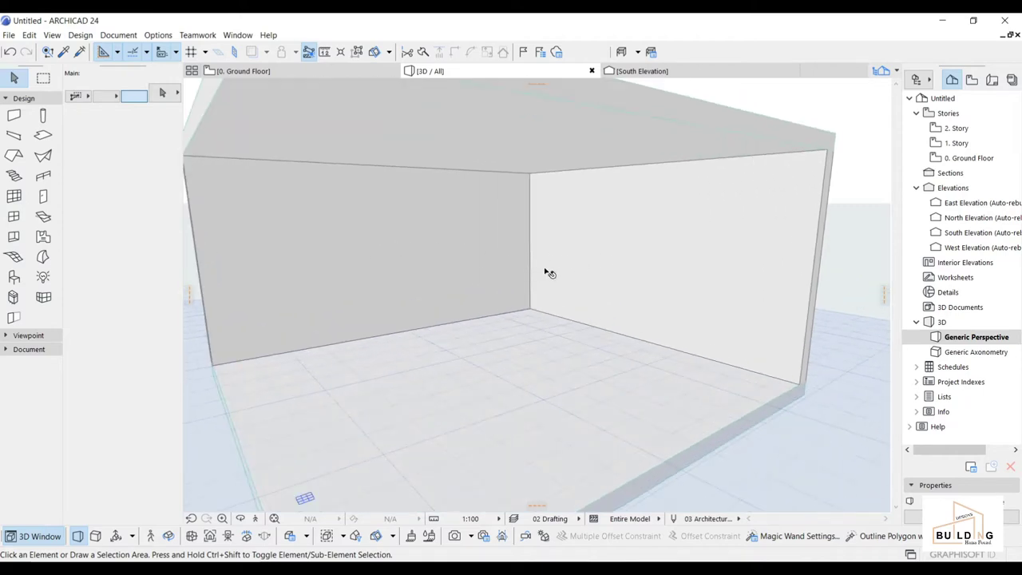
left_click(159, 35)
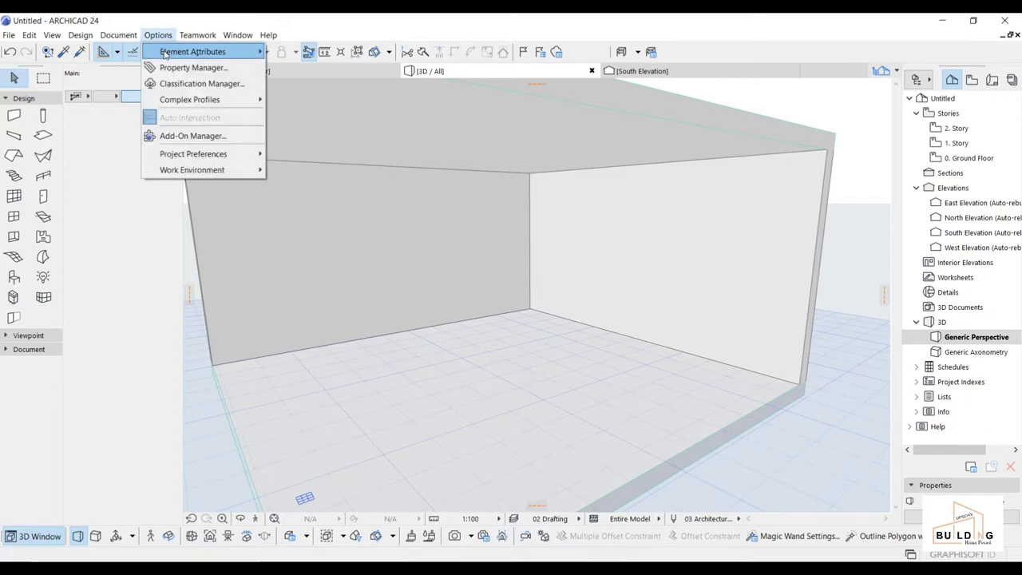
mouse_move(196, 51)
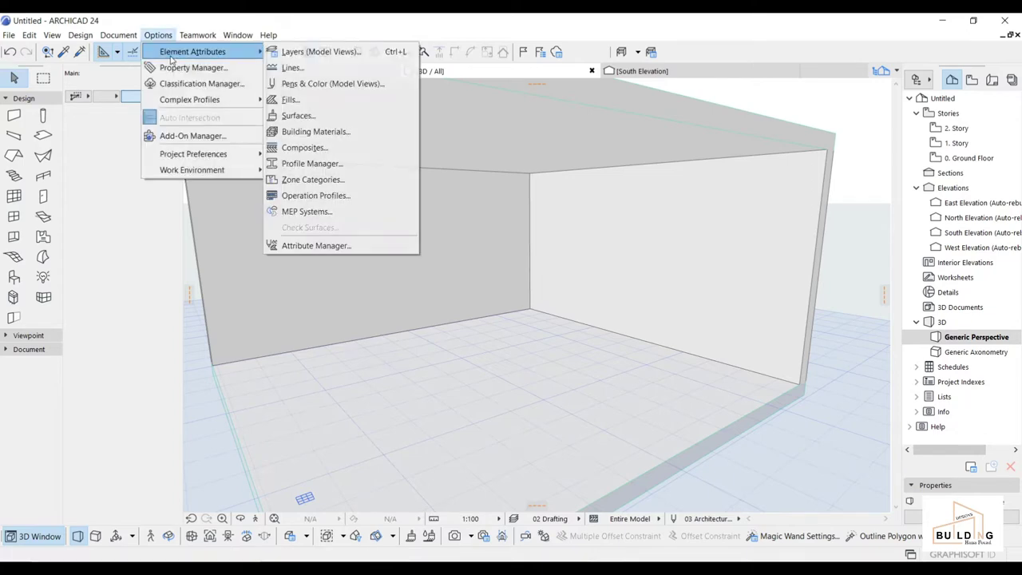
left_click(307, 116)
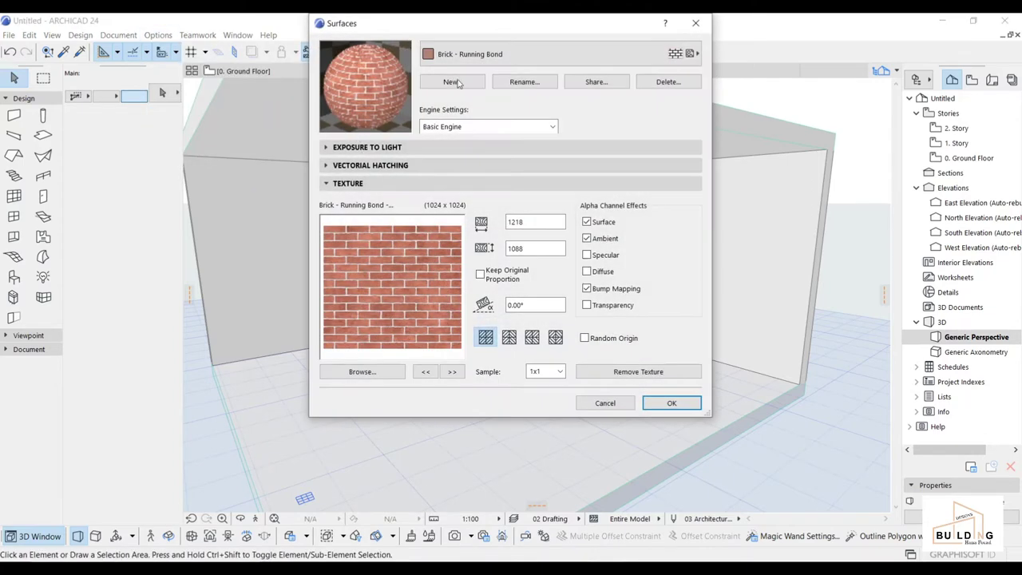
left_click(453, 83)
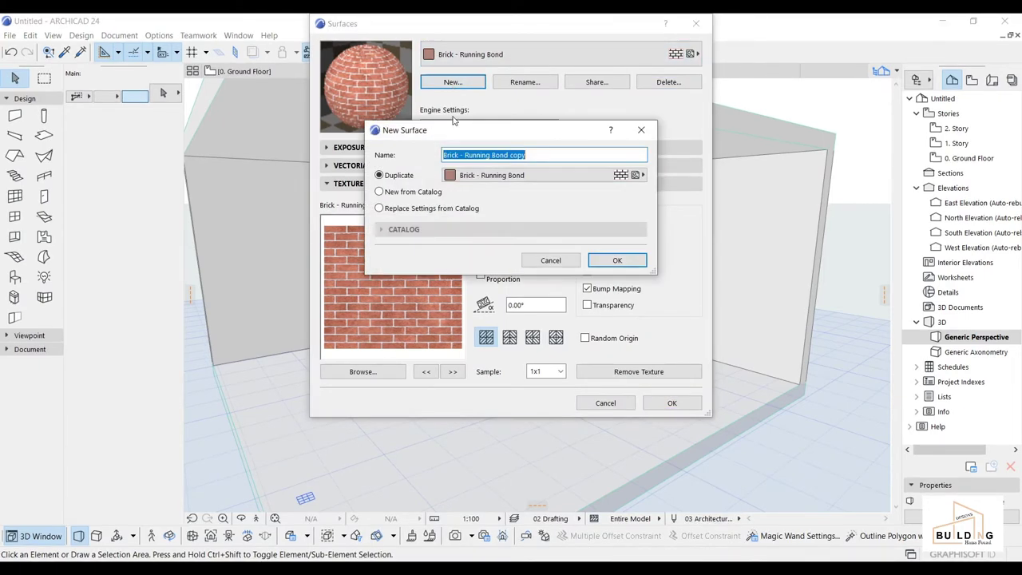
left_click(469, 177)
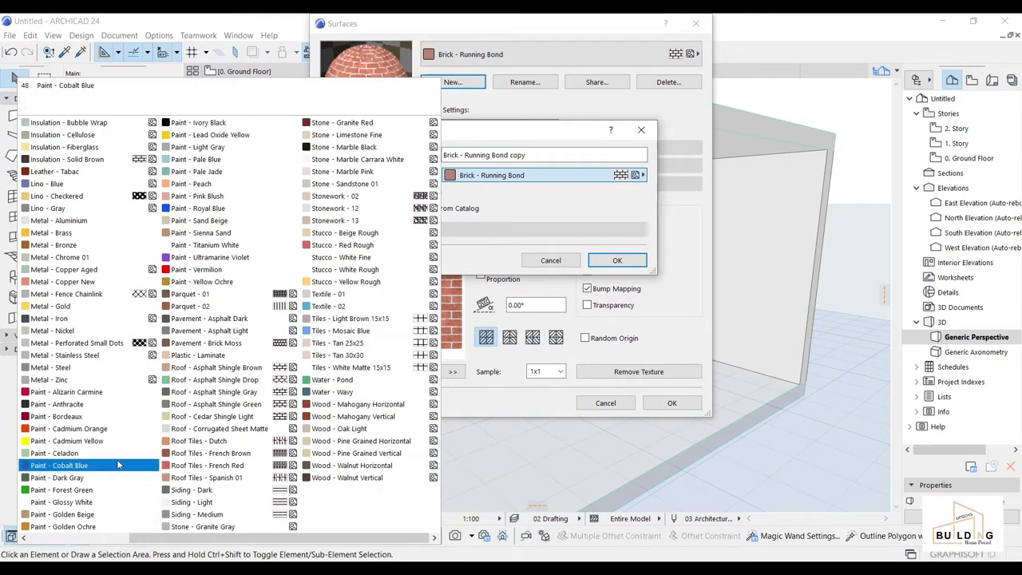
scroll(119, 327, "left", 2)
left_click(240, 502)
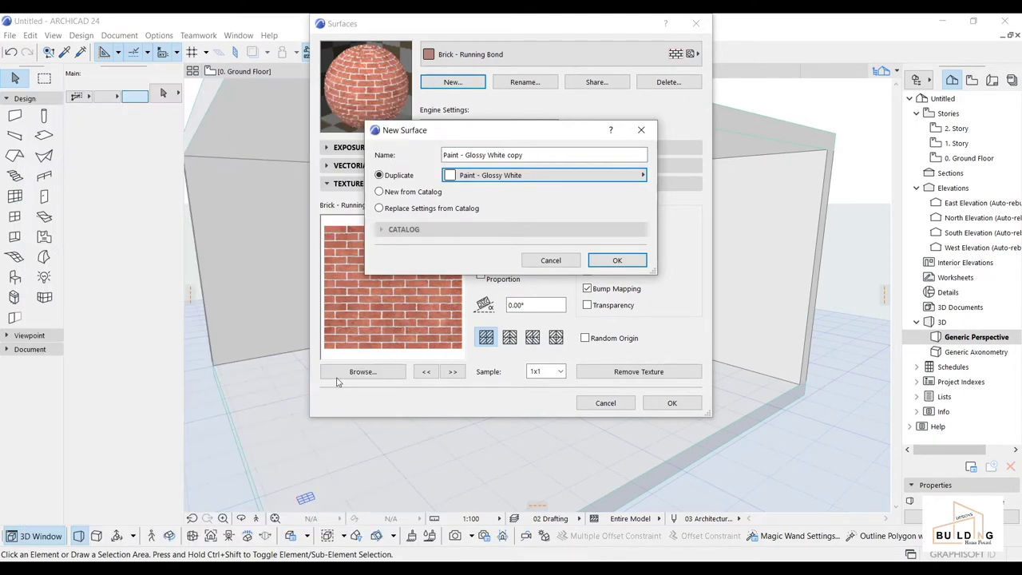
triple_click(472, 155)
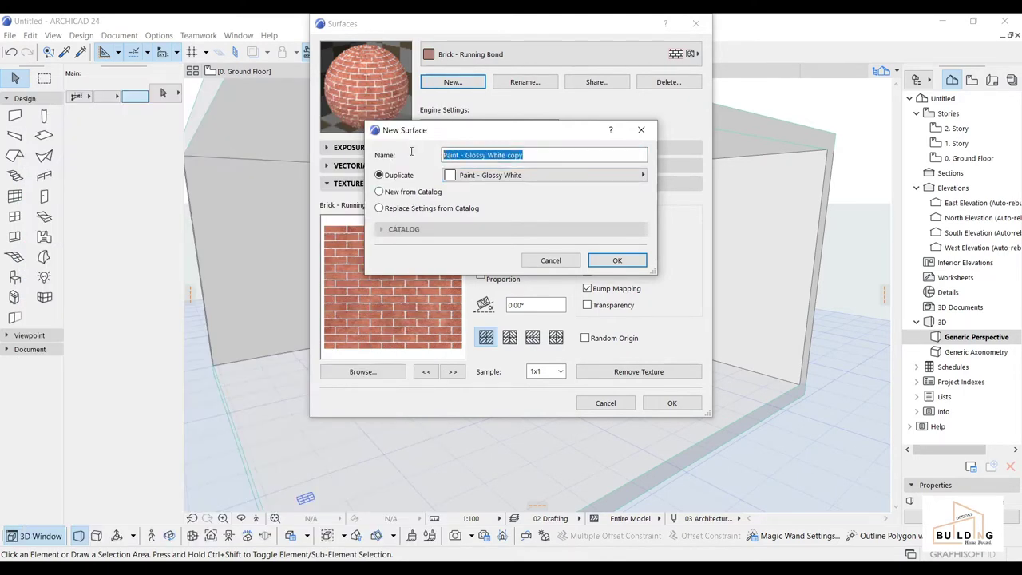
type("wall-1")
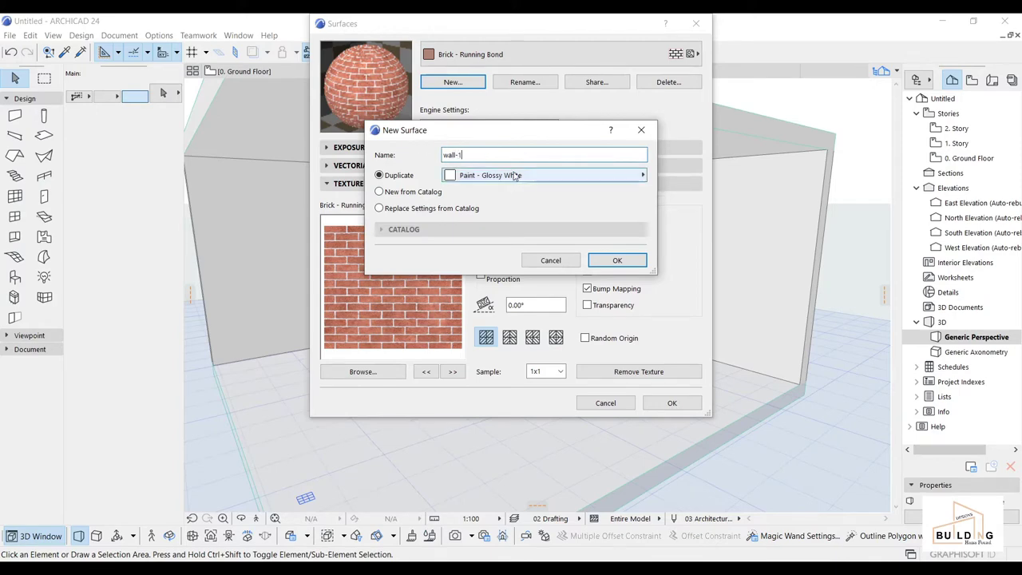
left_click(619, 261)
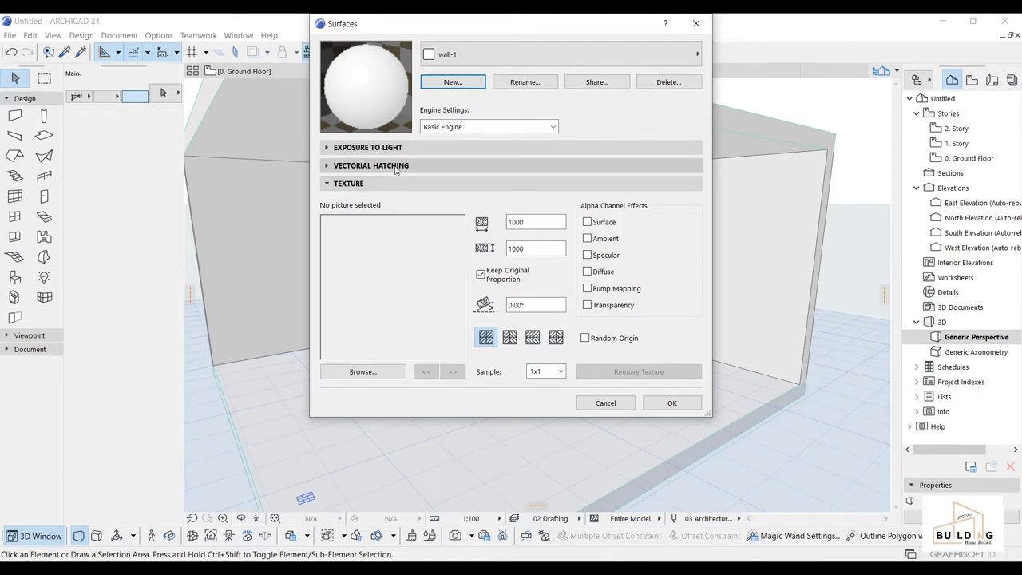
Open the texture image selection for wall-1 and examine the images in the library's Brick 24 and Ceramic 24 folders.
left_click(364, 372)
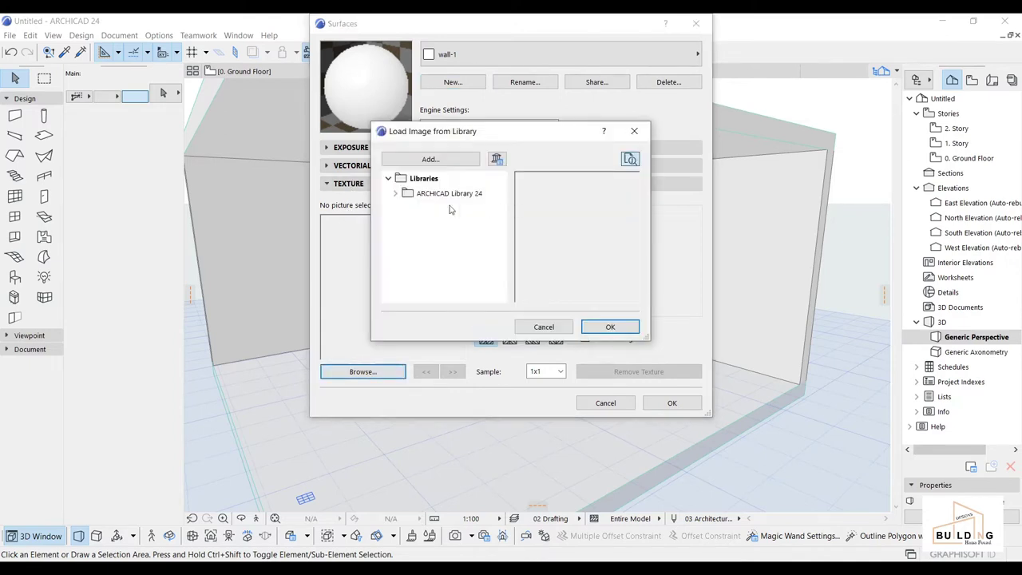
left_click(395, 193)
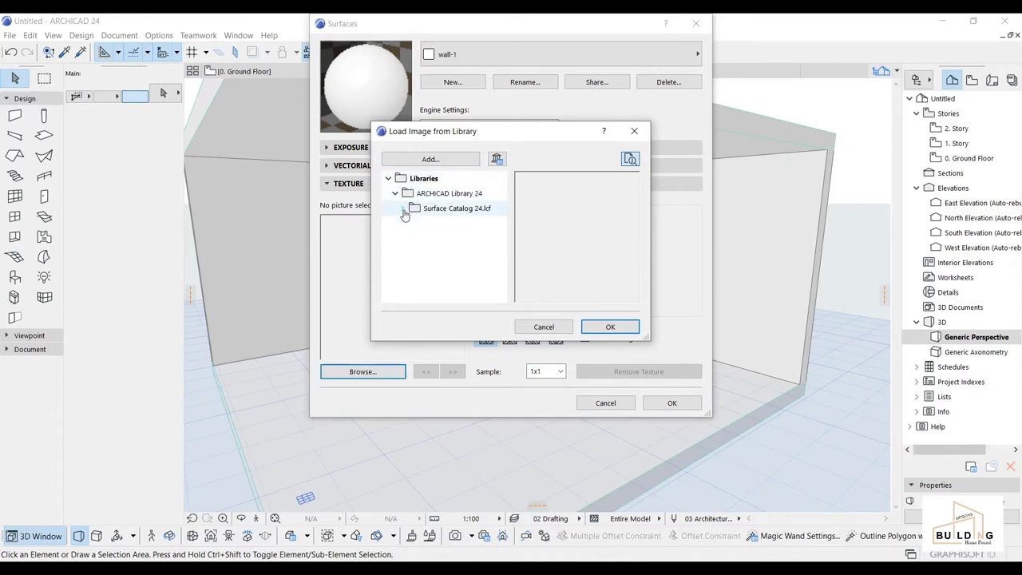
left_click(403, 208)
left_click(409, 224)
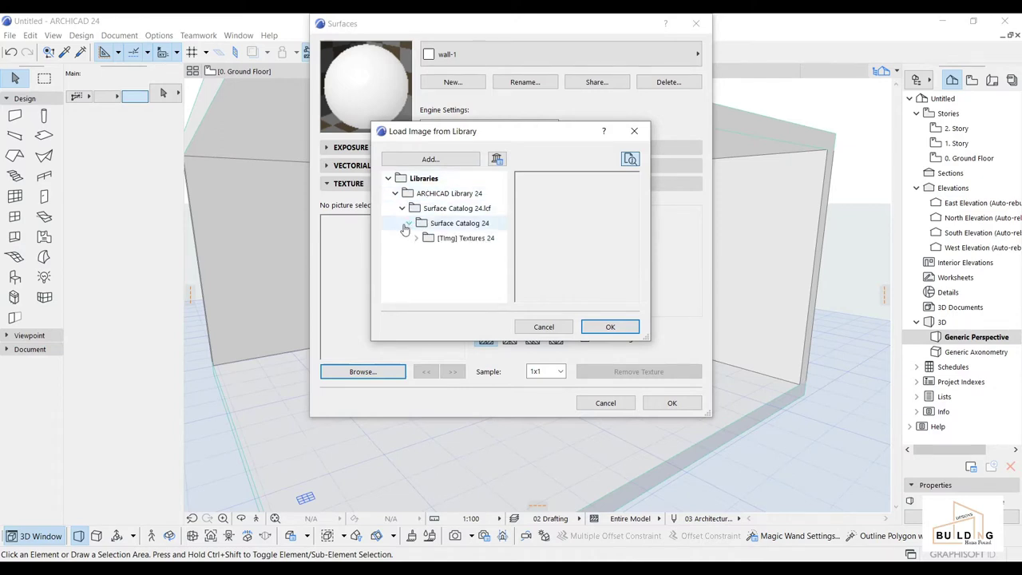
left_click(416, 238)
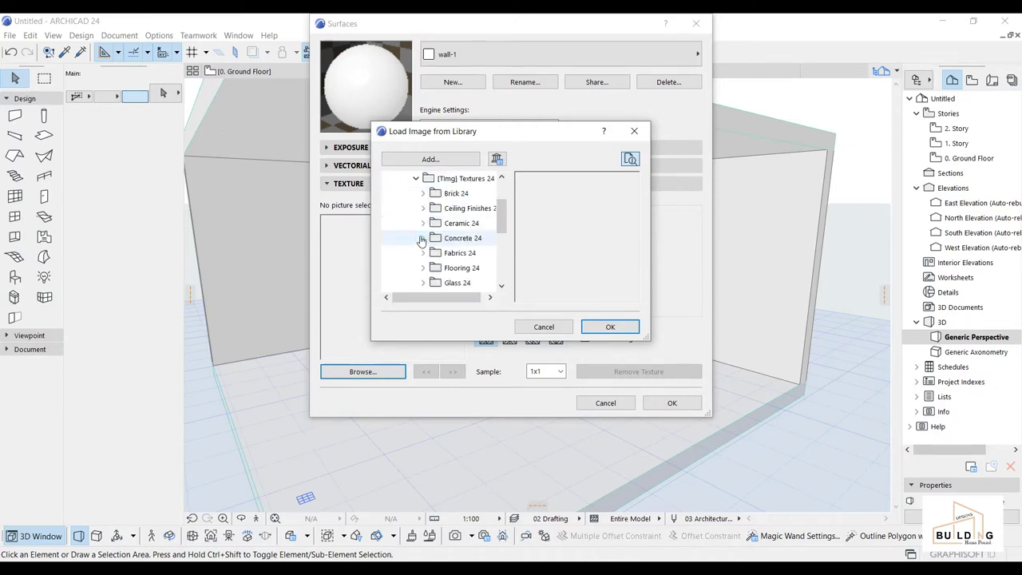
double_click(456, 193)
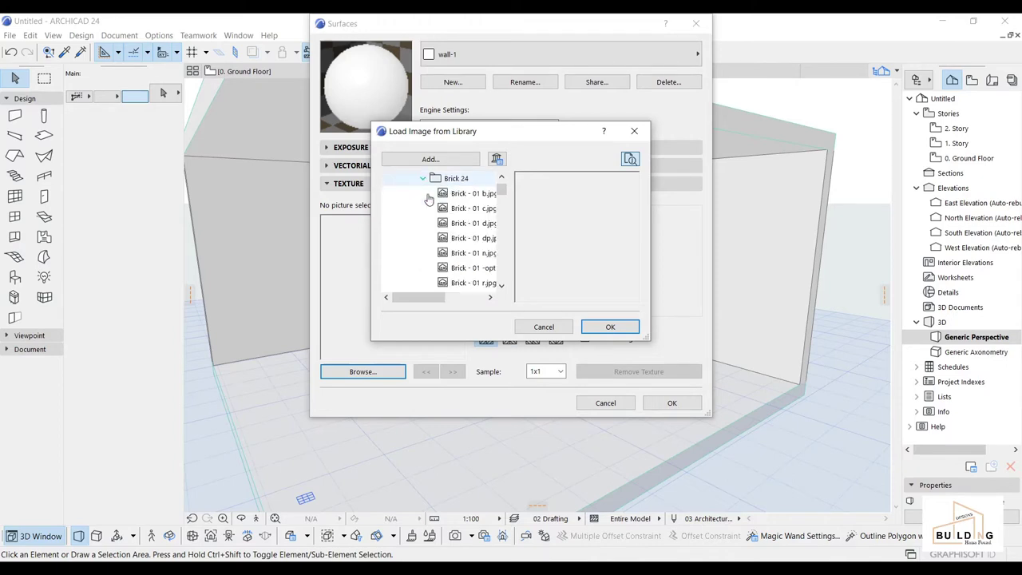
left_click(463, 199)
key("Down")
key("Down")
key("Down")
key("Down")
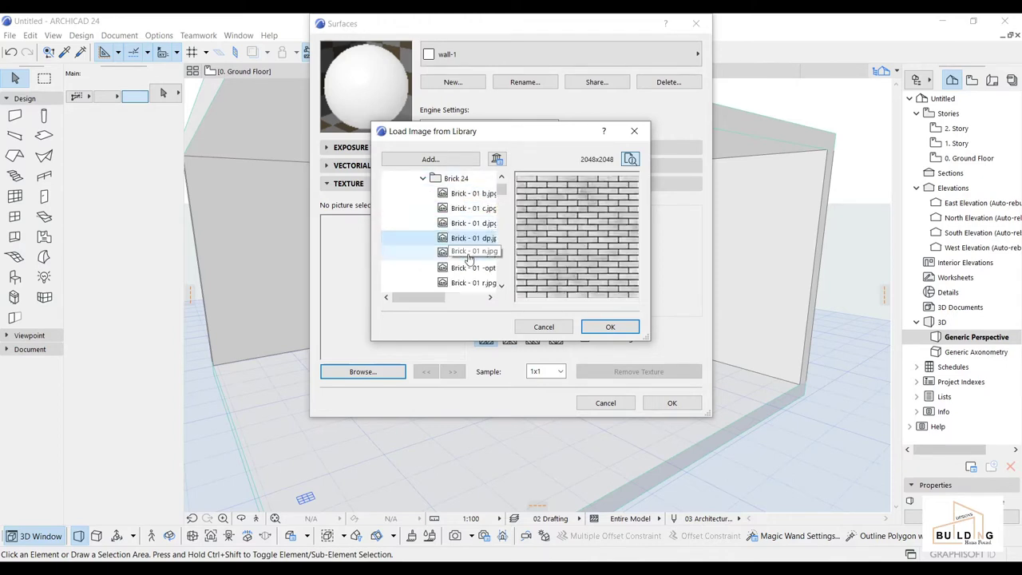
left_click(423, 178)
left_click(425, 208)
left_click(424, 207)
key("Down")
key("Down")
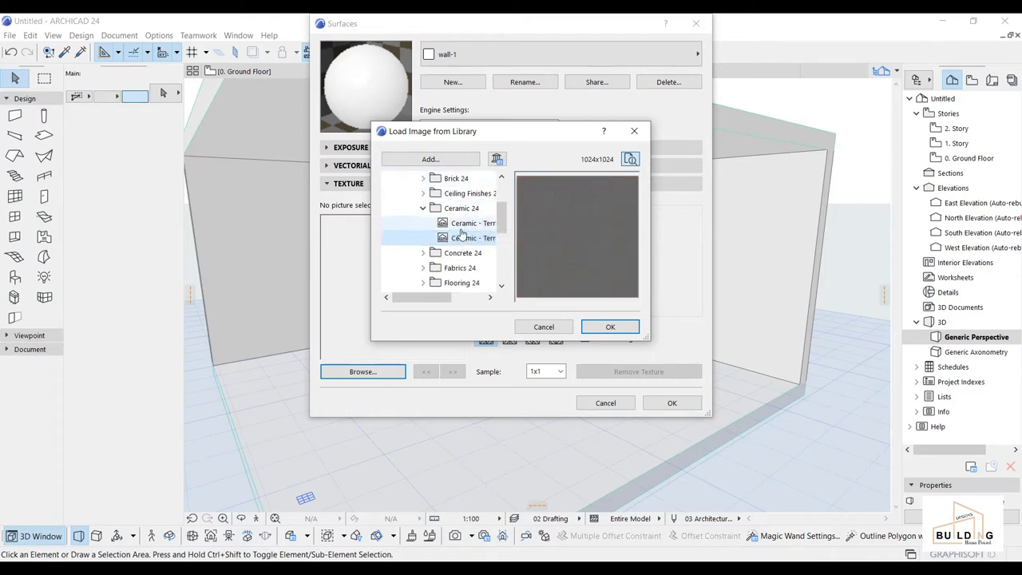
left_click(423, 207)
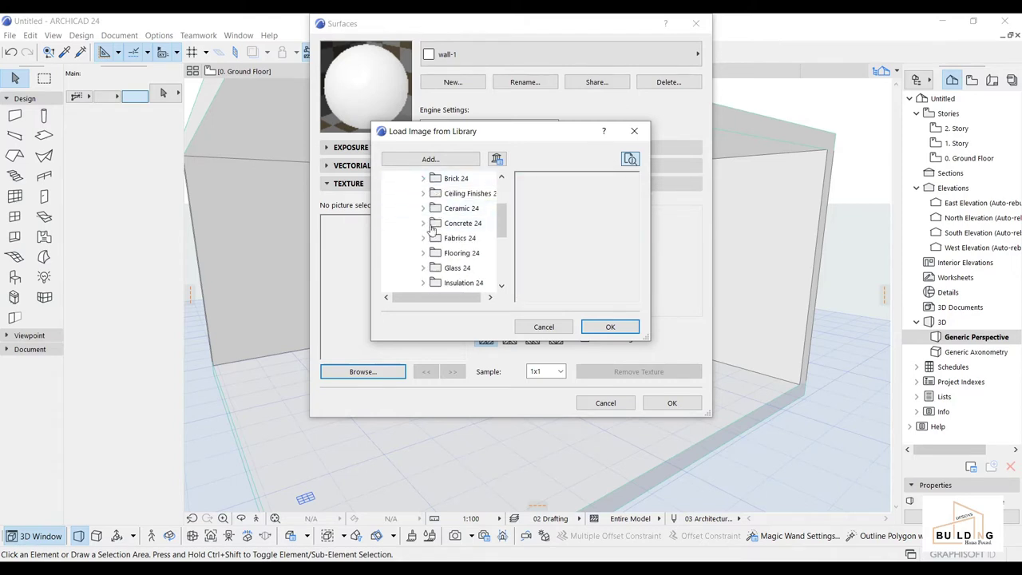
Add the terrazzo image 8297+SB173 from the pictures folder and apply it as the texture of wall-1.
left_click(448, 162)
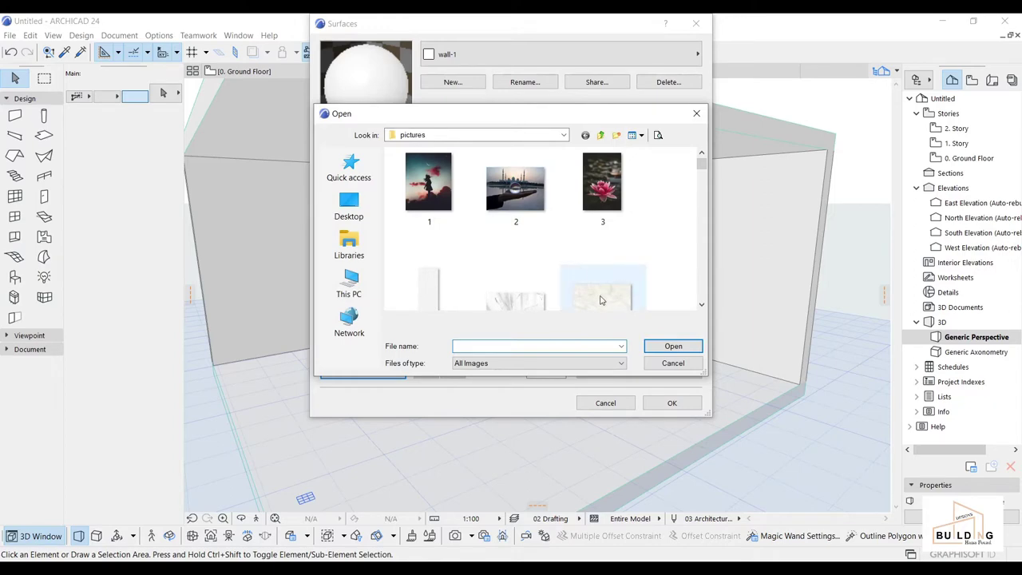
scroll(631, 244, "down", 1)
scroll(631, 258, "down", 3)
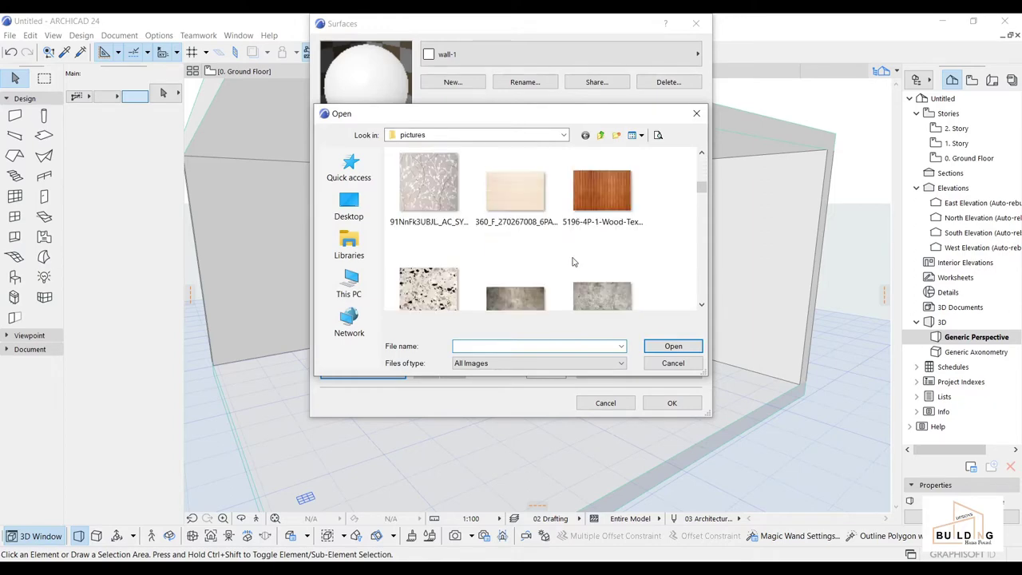
left_click(429, 281)
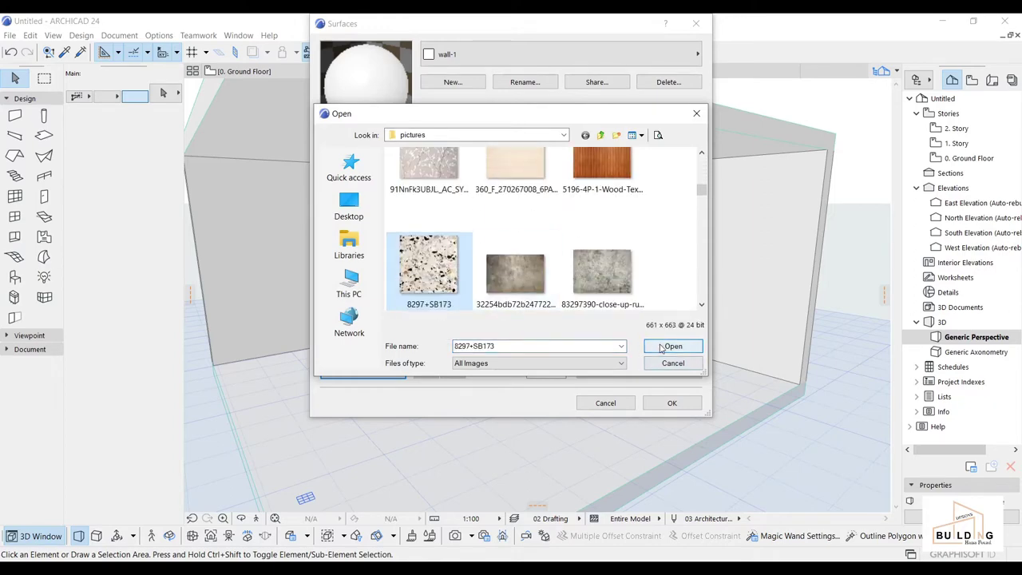
left_click(661, 348)
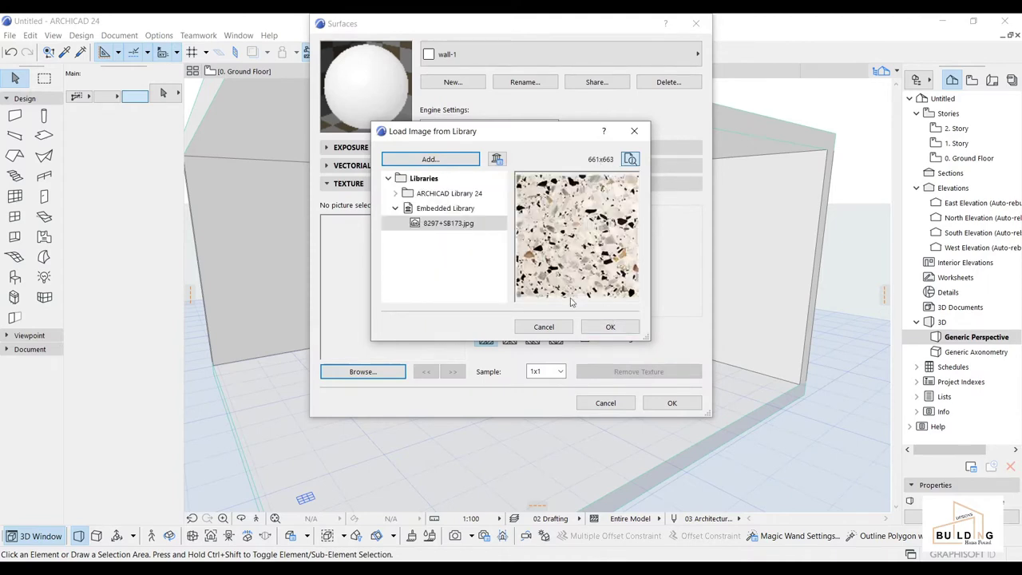
left_click(609, 325)
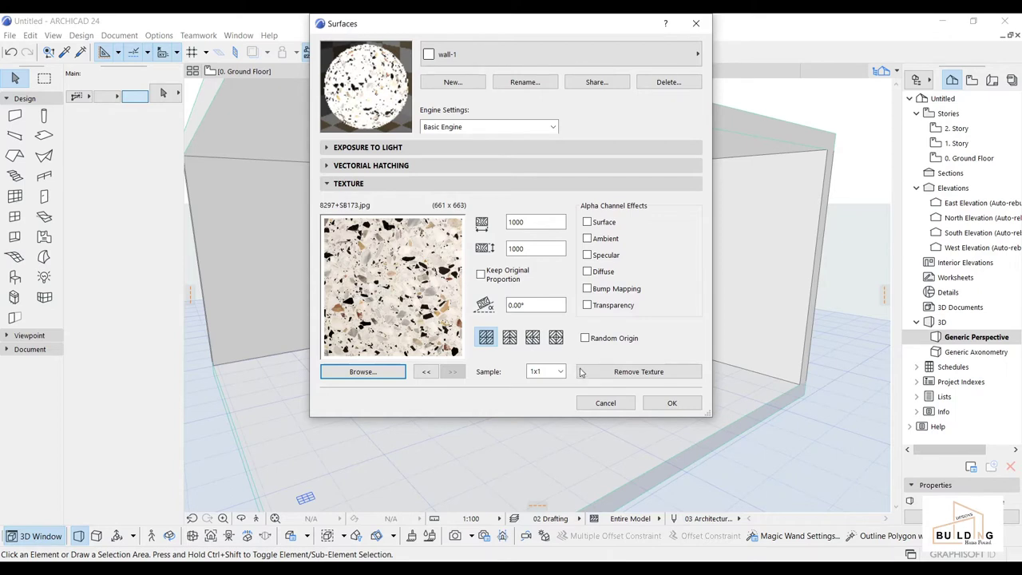
Set the texture's width to 2000 and keep its original proportion.
left_click(511, 222)
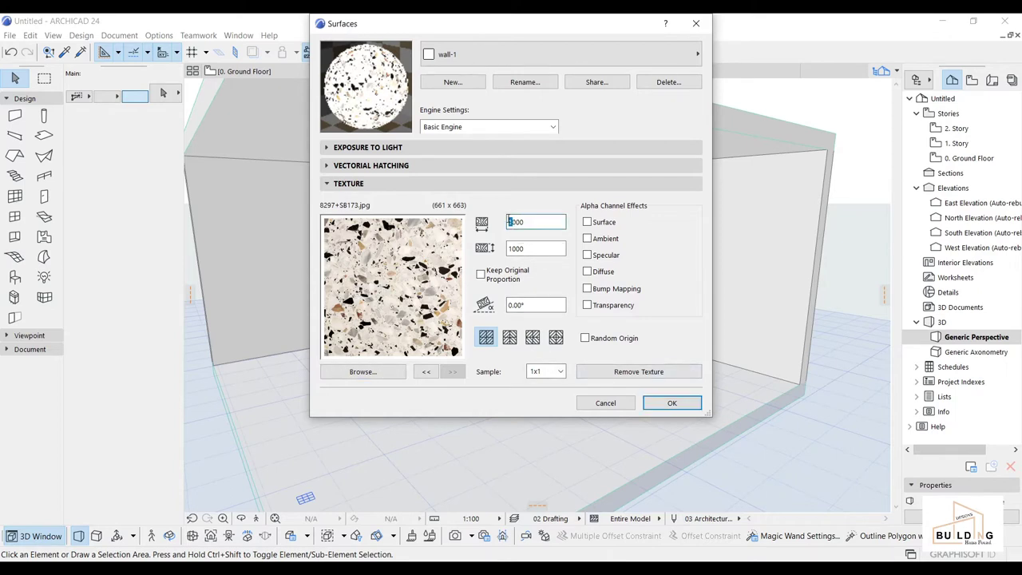
key("Delete")
type("2")
left_click(511, 249)
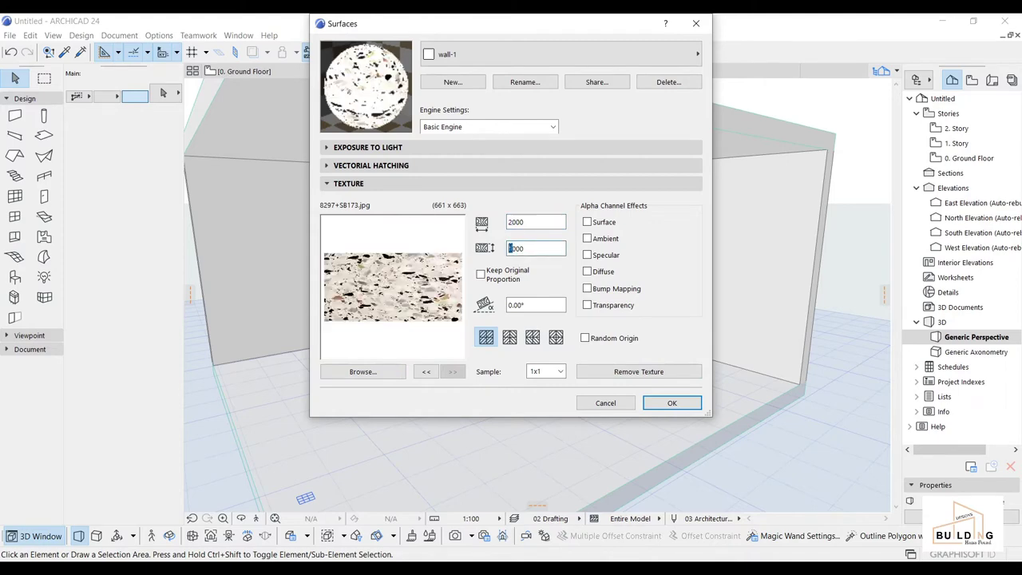
left_click(539, 276)
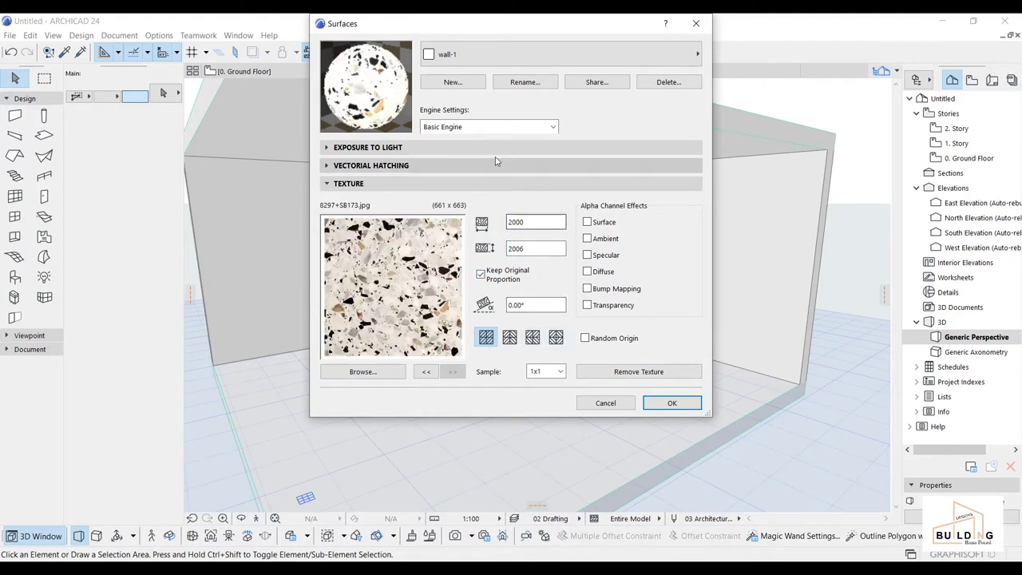
Set the ambient reflection of wall-1 to 74 and its diffuse reflection to 44.
left_click(392, 149)
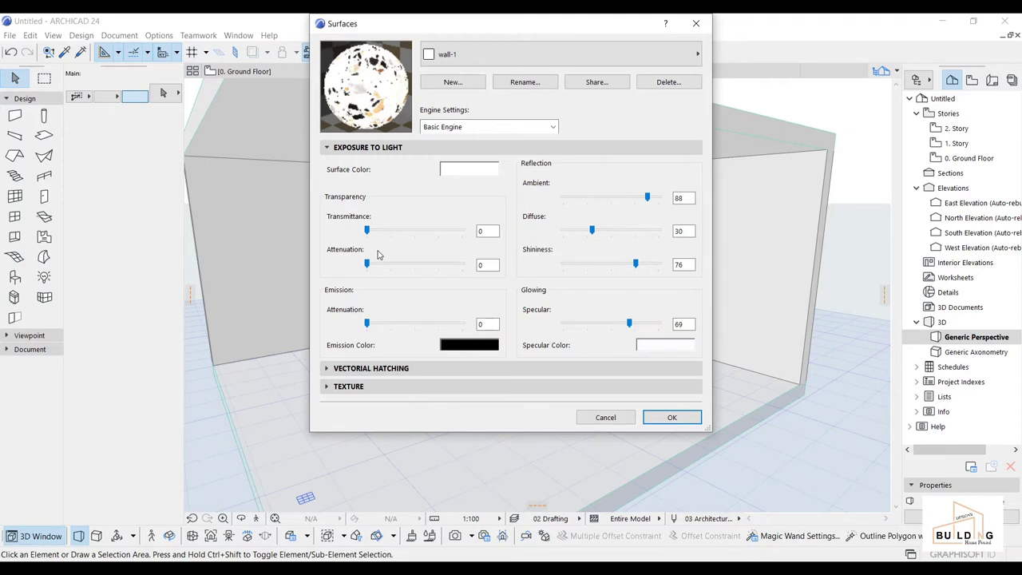
left_click_drag(647, 198, 631, 197)
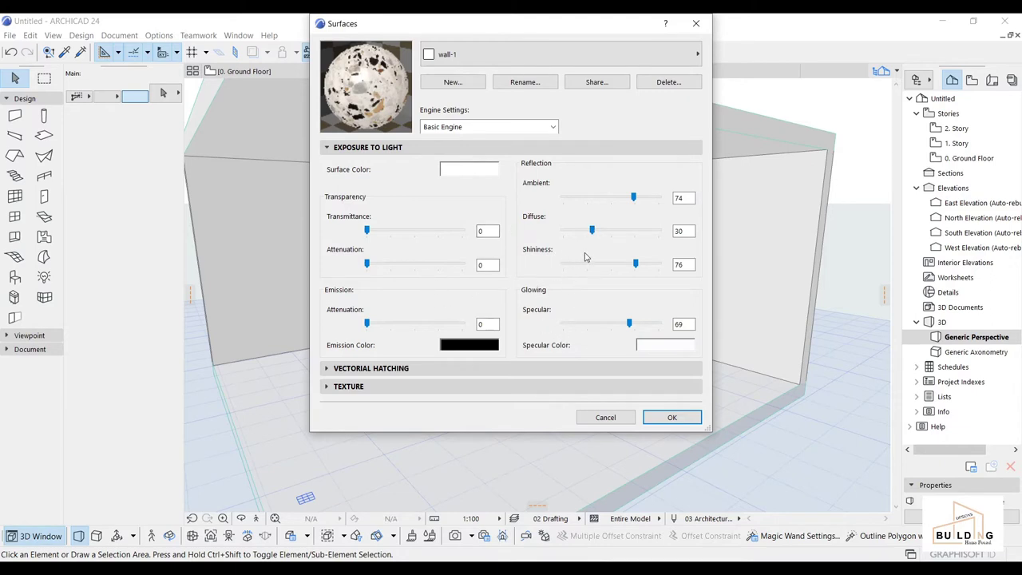
left_click_drag(593, 231, 604, 230)
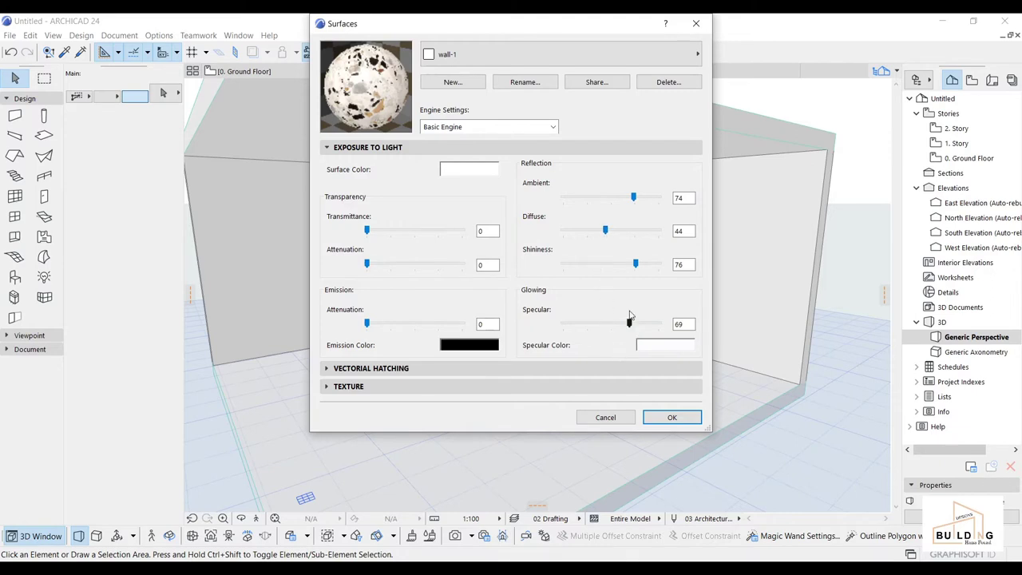
left_click(539, 147)
left_click(538, 180)
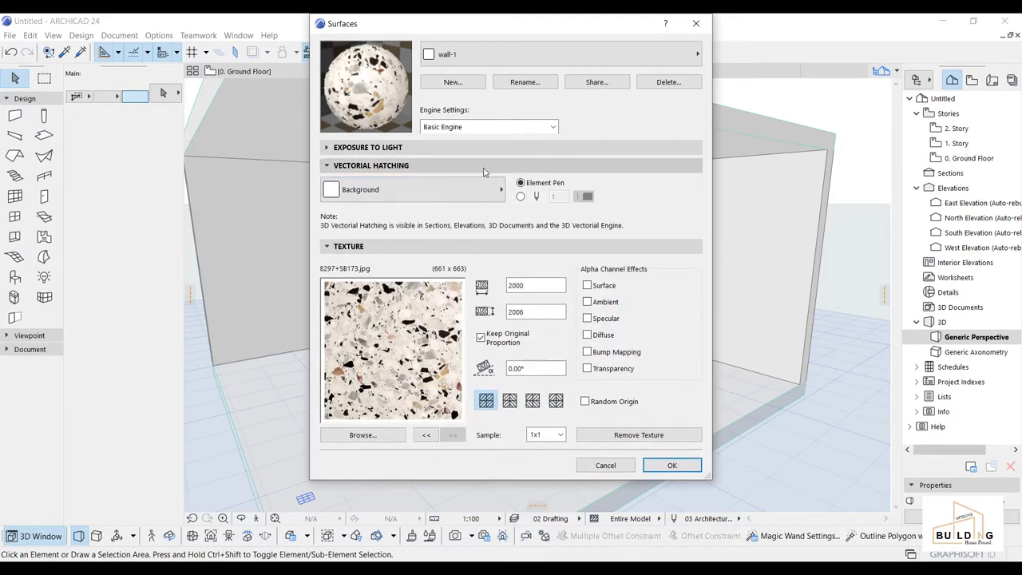
left_click(334, 166)
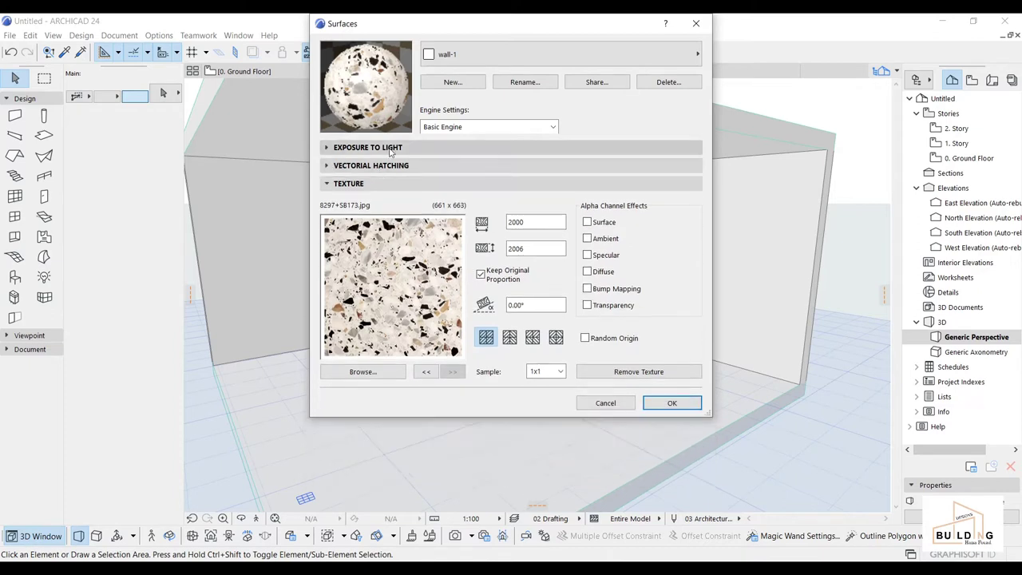
left_click(345, 182)
Switch the engine settings of wall-1 to CineRender by MAXON and update the CineRender settings from the Basic ones.
left_click(495, 128)
left_click(496, 153)
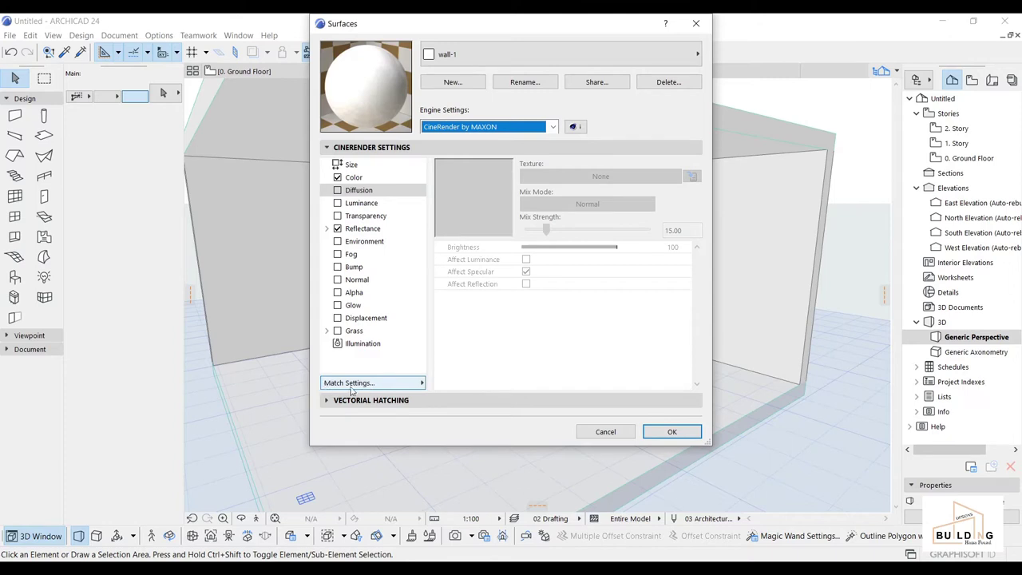
left_click(385, 383)
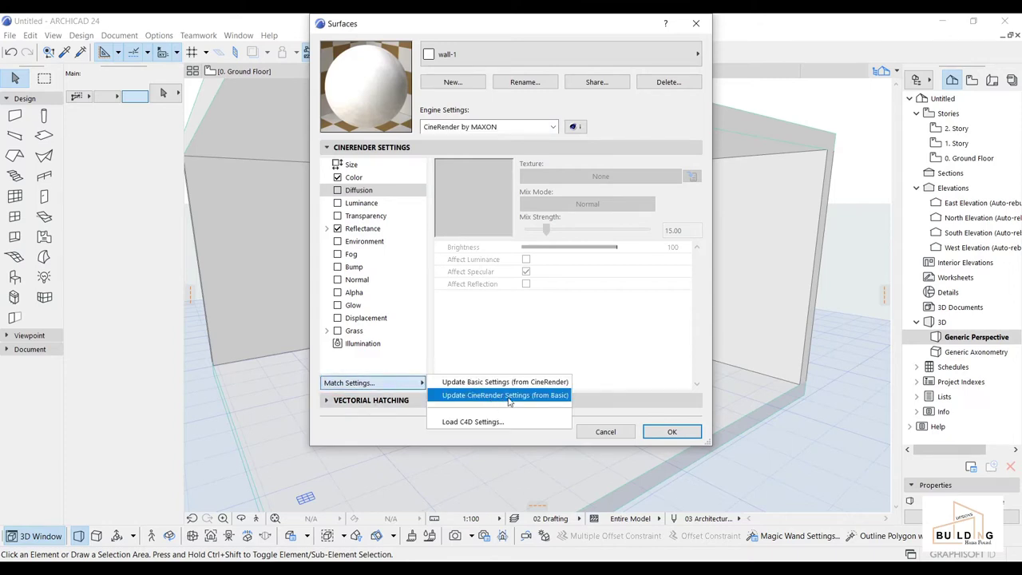
left_click(548, 396)
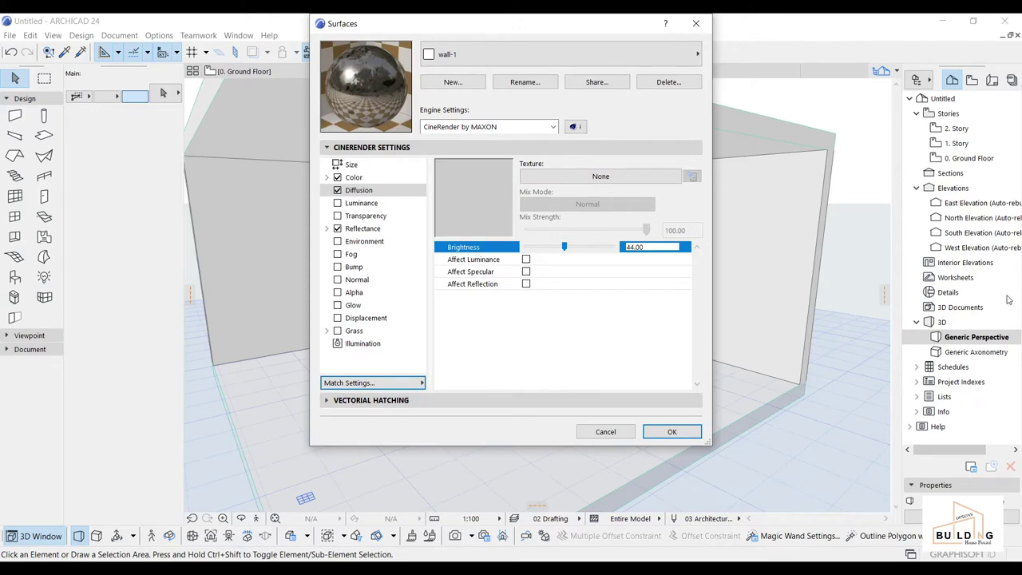
Update the CineRender settings of wall-1 from the Basic ones, and disable its Reflectance and Diffusion channels.
left_click(403, 383)
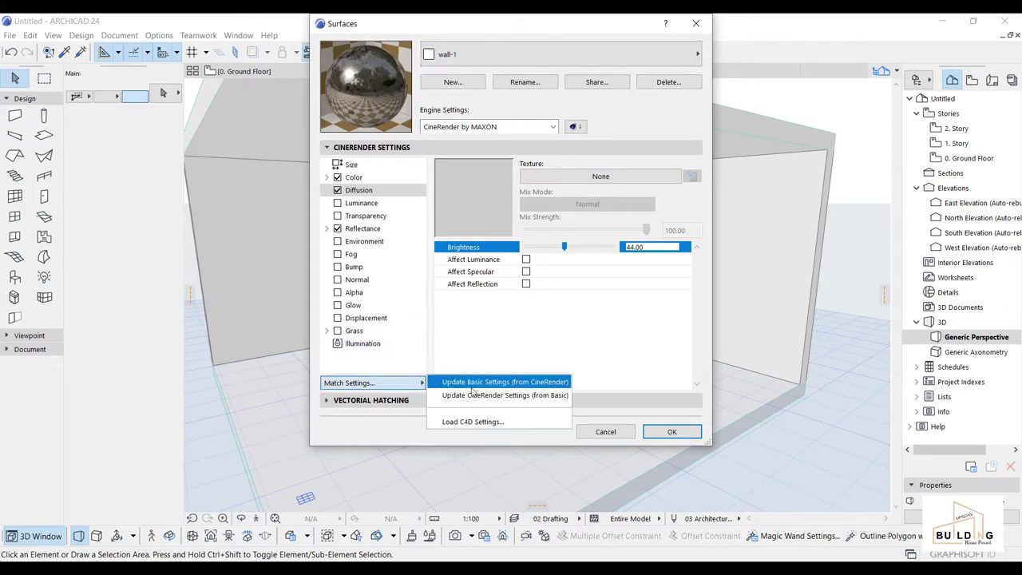
left_click(489, 397)
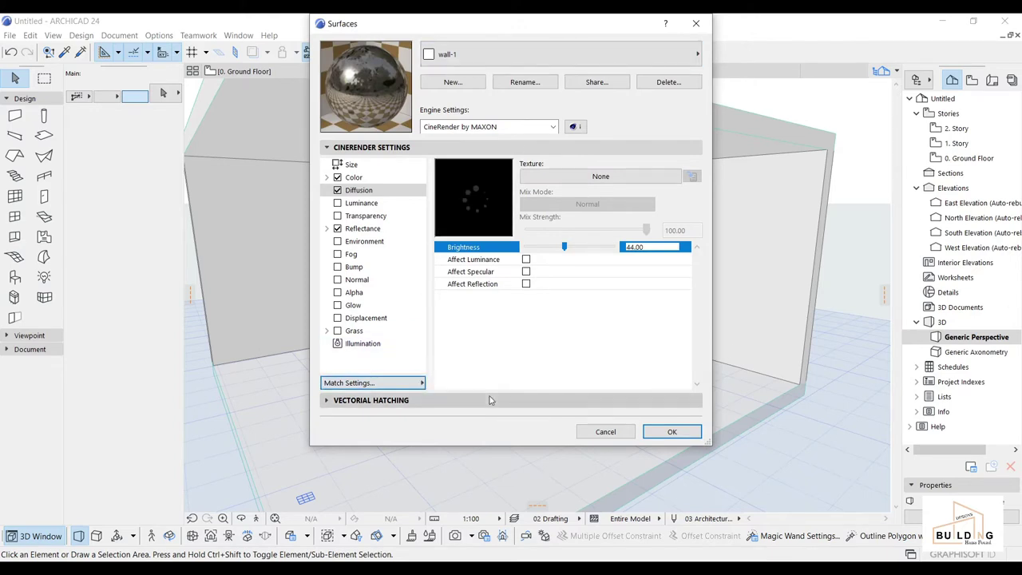
left_click(338, 229)
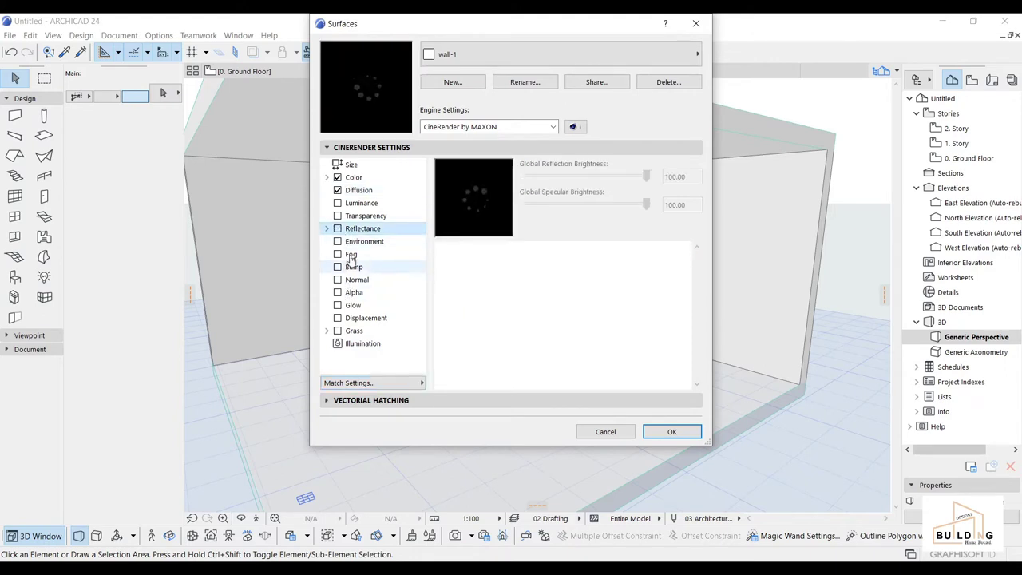
left_click(350, 197)
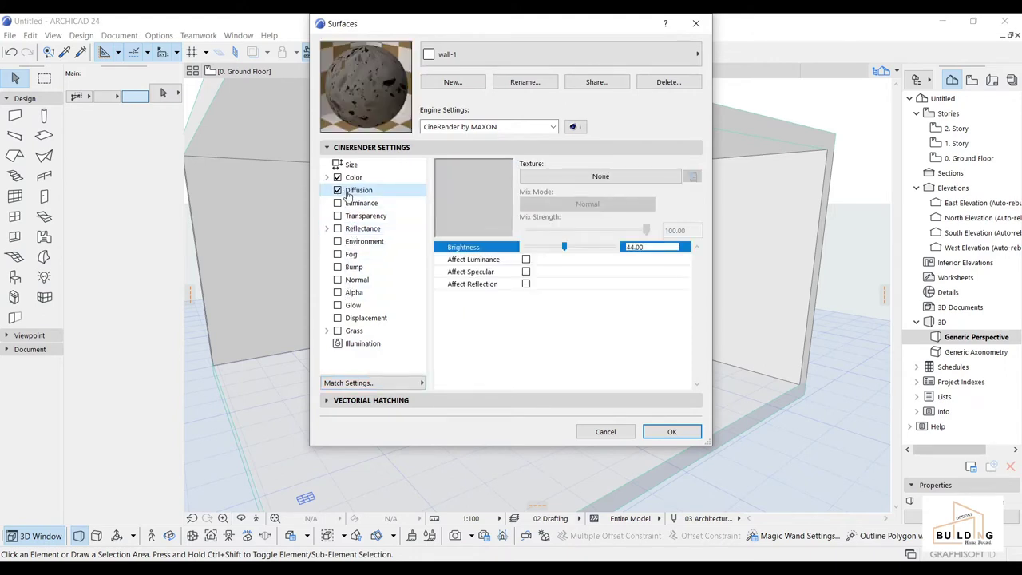
left_click(337, 191)
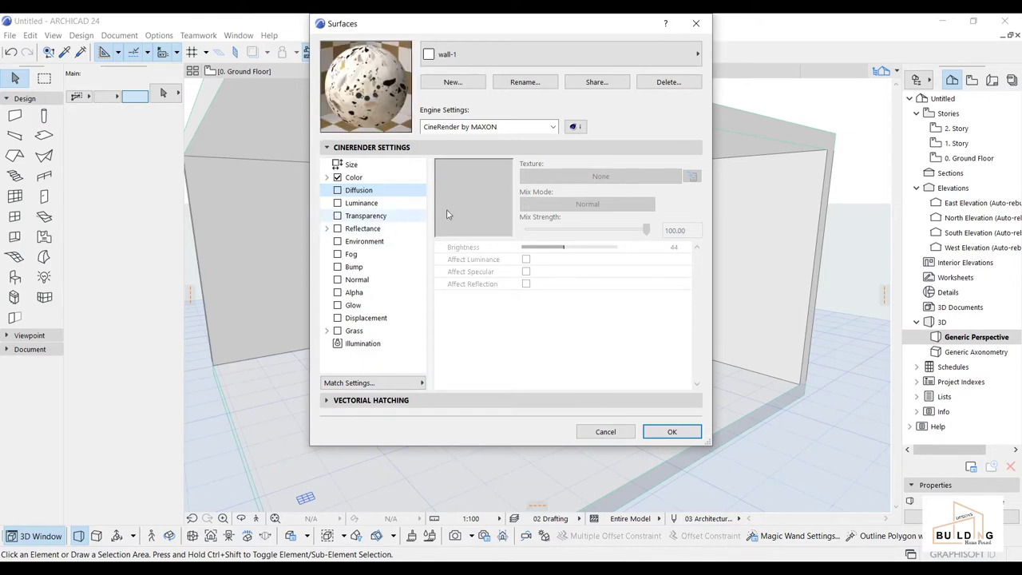
Change the colour in wall-1's CineRender Color channel to a lightened muted red, trying orange and brown first.
left_click(354, 178)
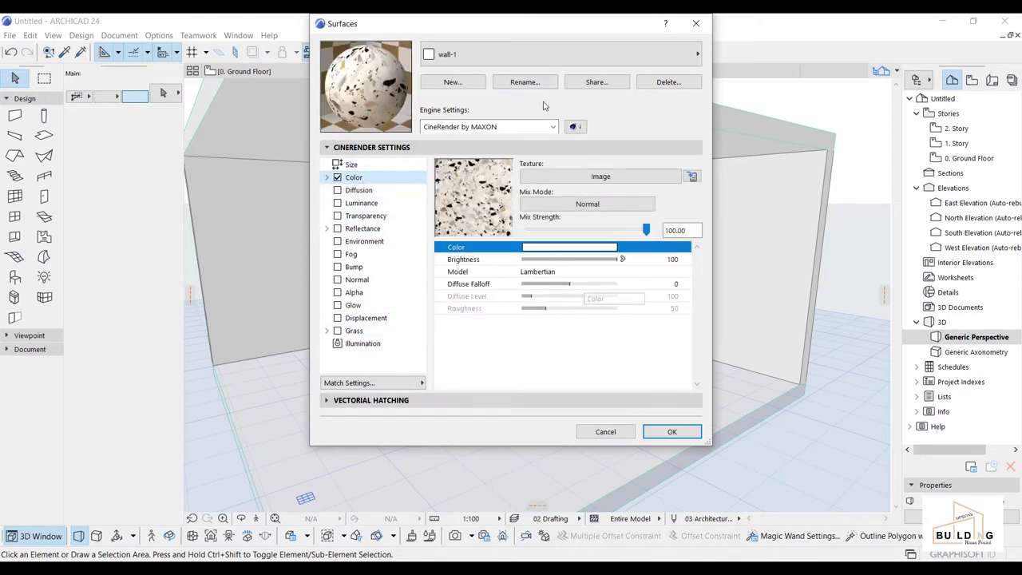
left_click(579, 249)
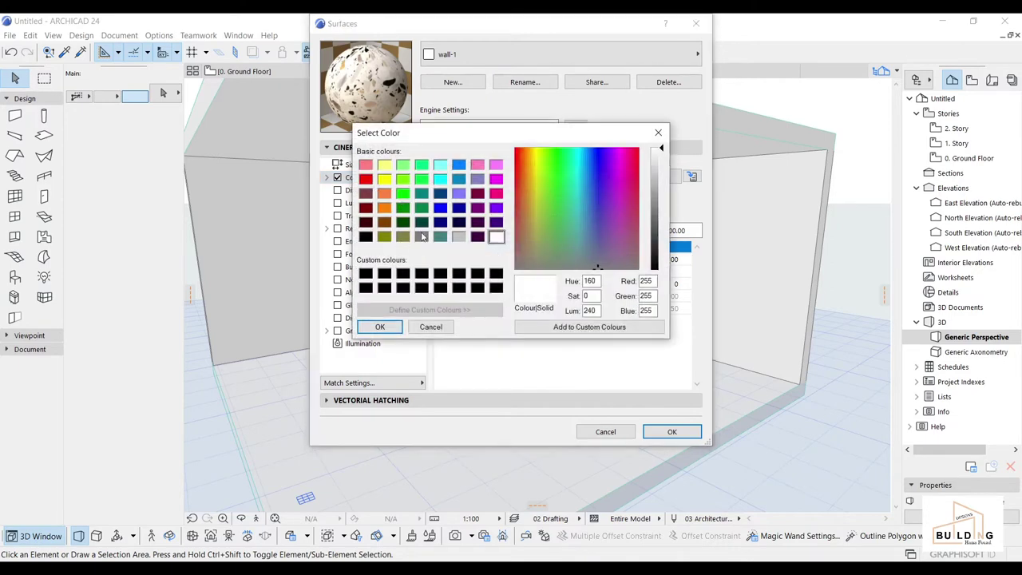
left_click(384, 209)
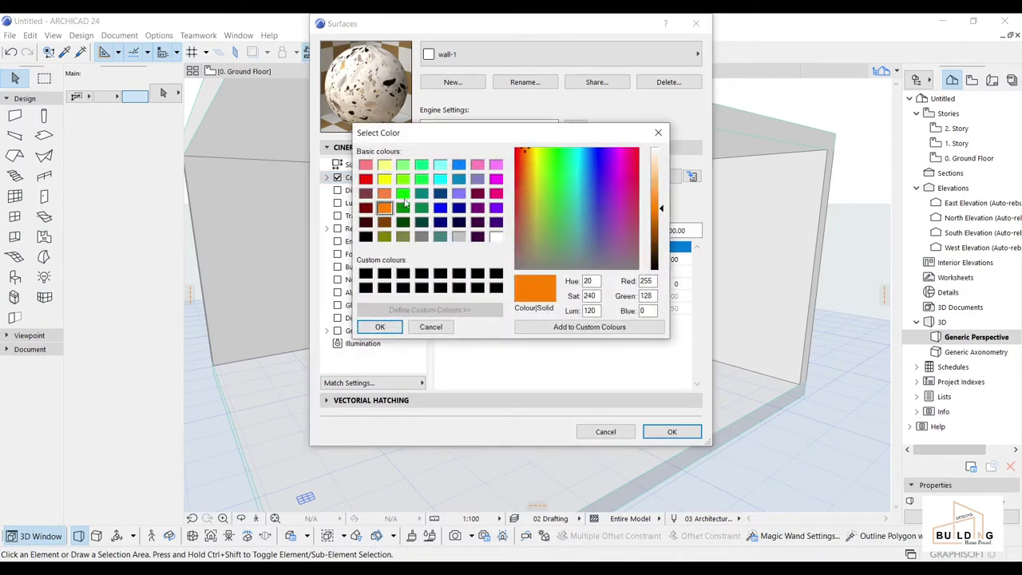
left_click(385, 223)
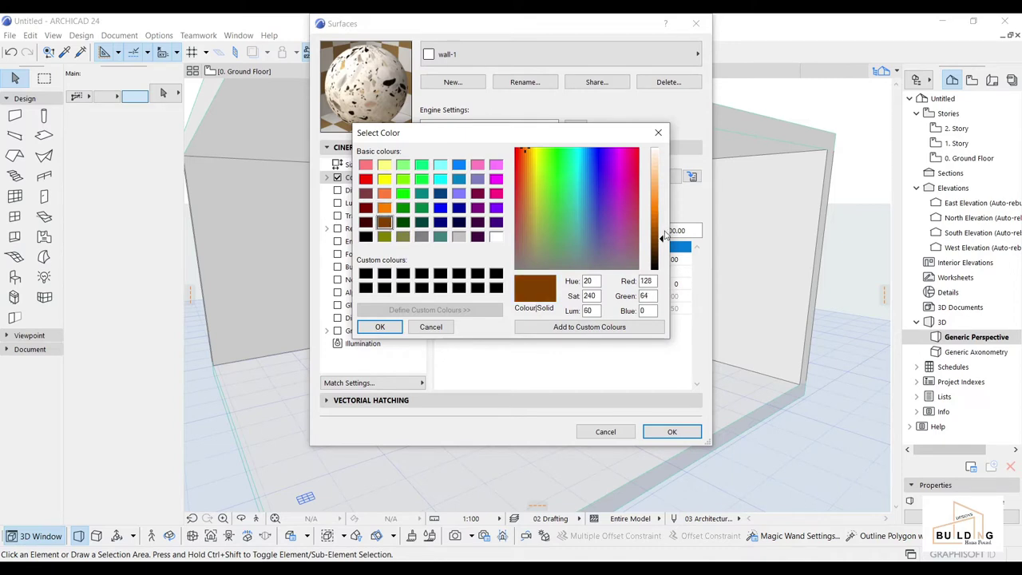
left_click_drag(661, 240, 661, 217)
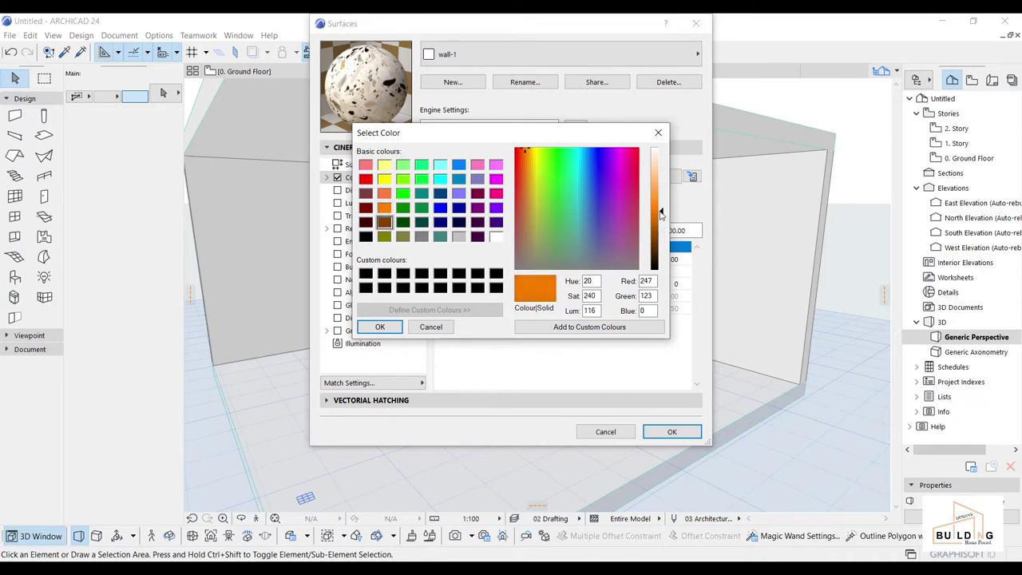
left_click(365, 194)
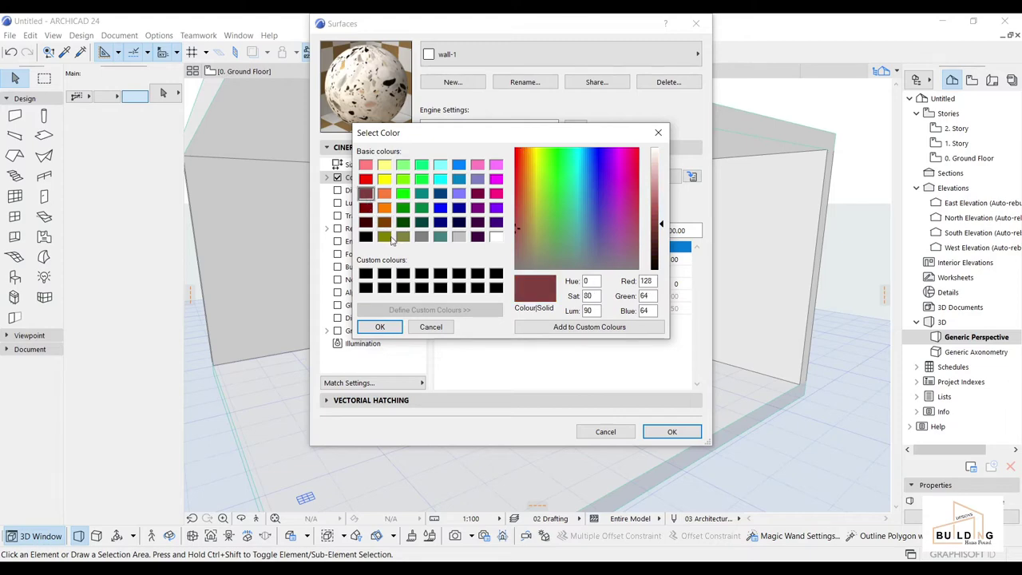
left_click_drag(662, 229, 662, 191)
left_click(383, 326)
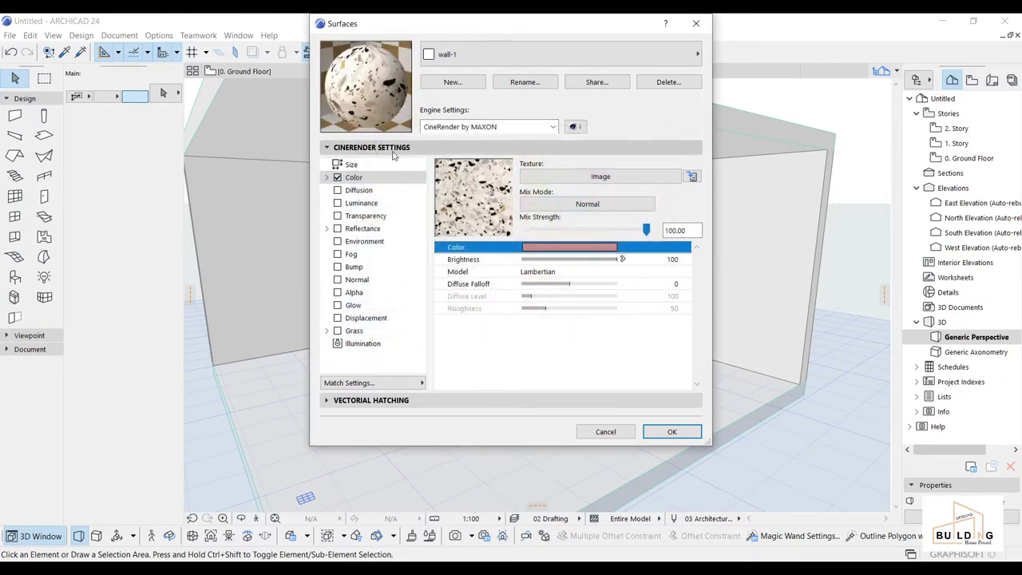
Set the Basic Engine surface colour of wall-1 to dusty pink, RGB 210, 166, 166, and save the surface settings.
left_click(452, 128)
left_click(439, 139)
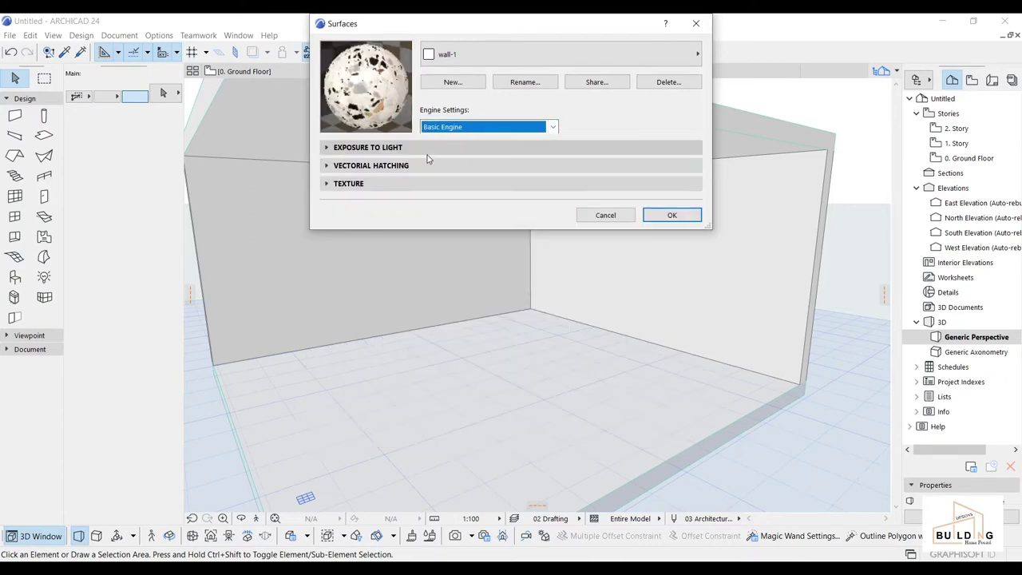
left_click(367, 147)
left_click(469, 167)
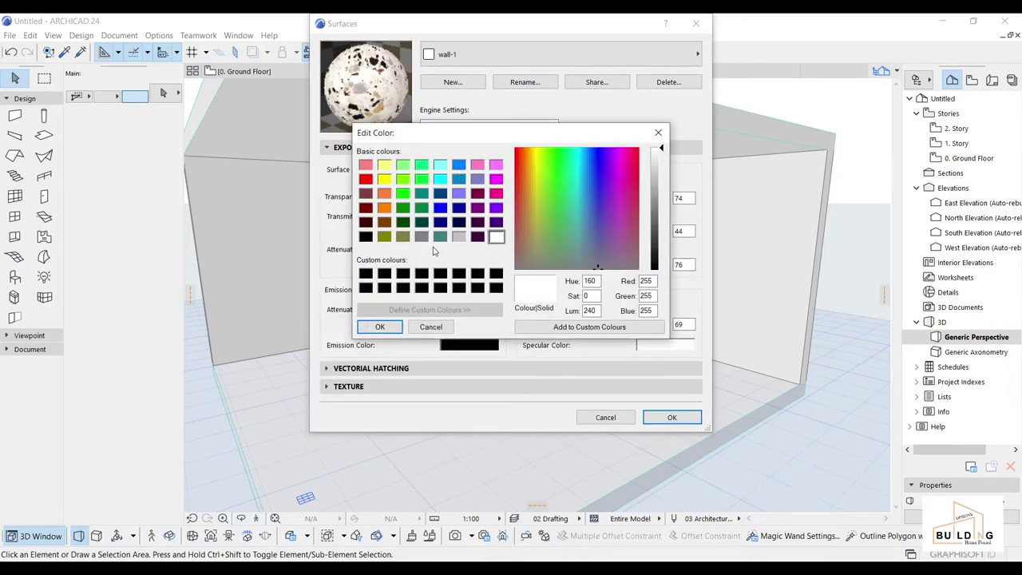
left_click(366, 209)
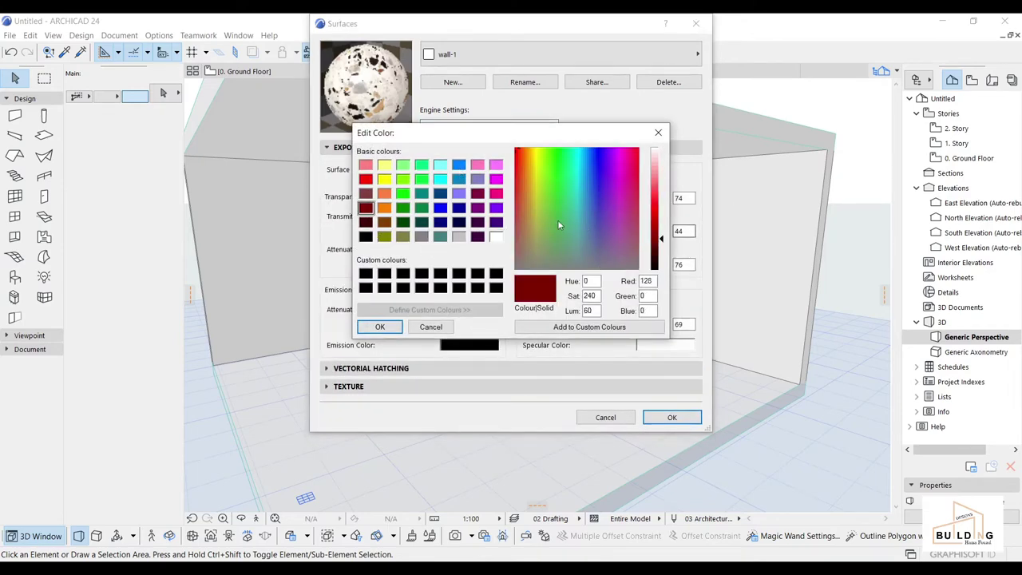
left_click(366, 193)
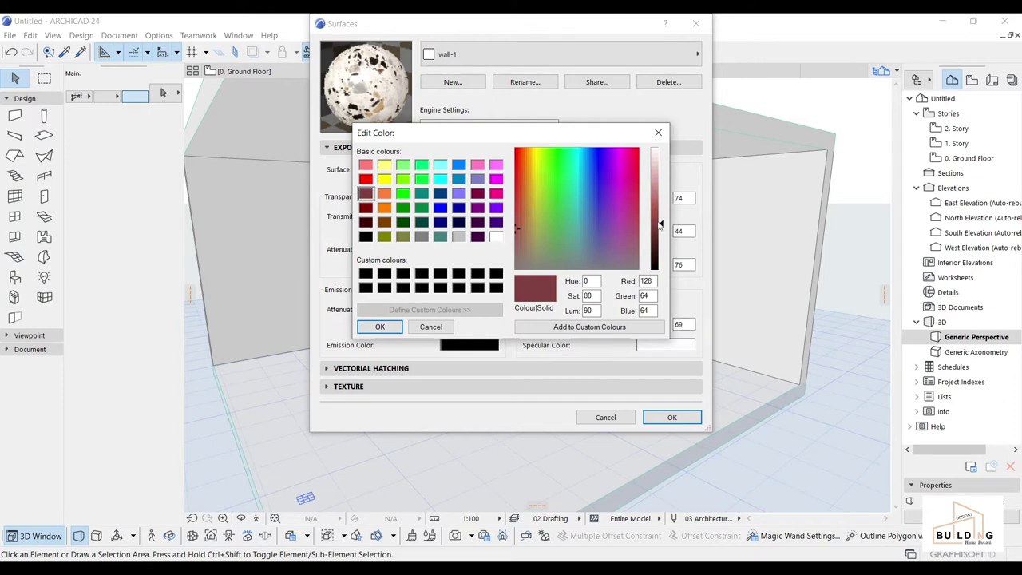
left_click_drag(661, 223, 663, 183)
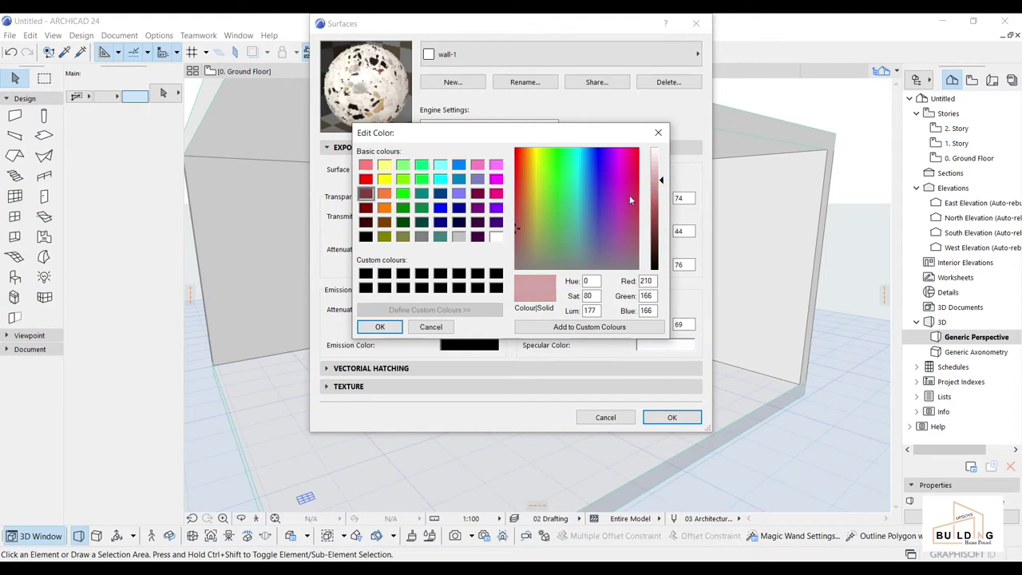
left_click(380, 328)
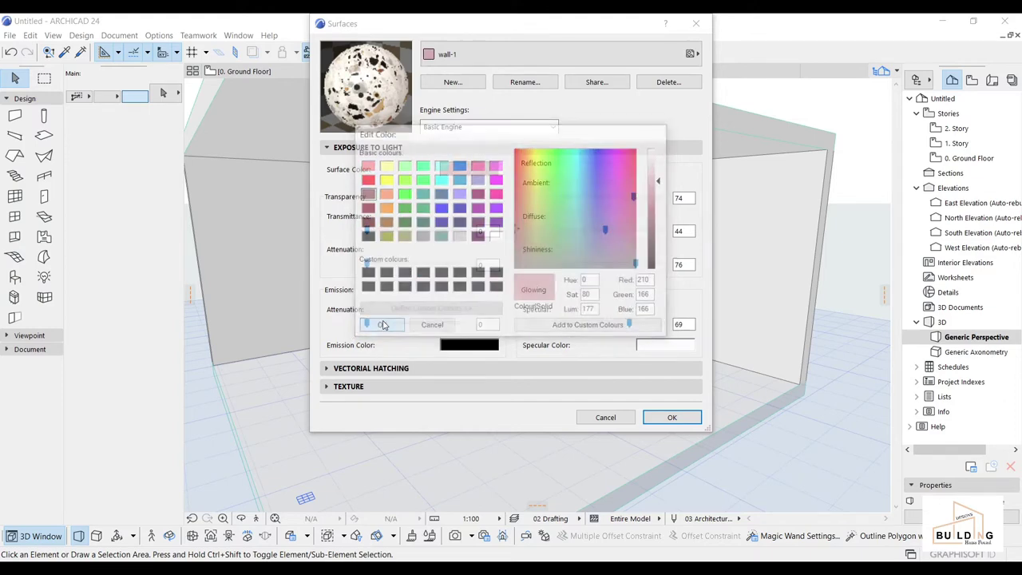
left_click(671, 420)
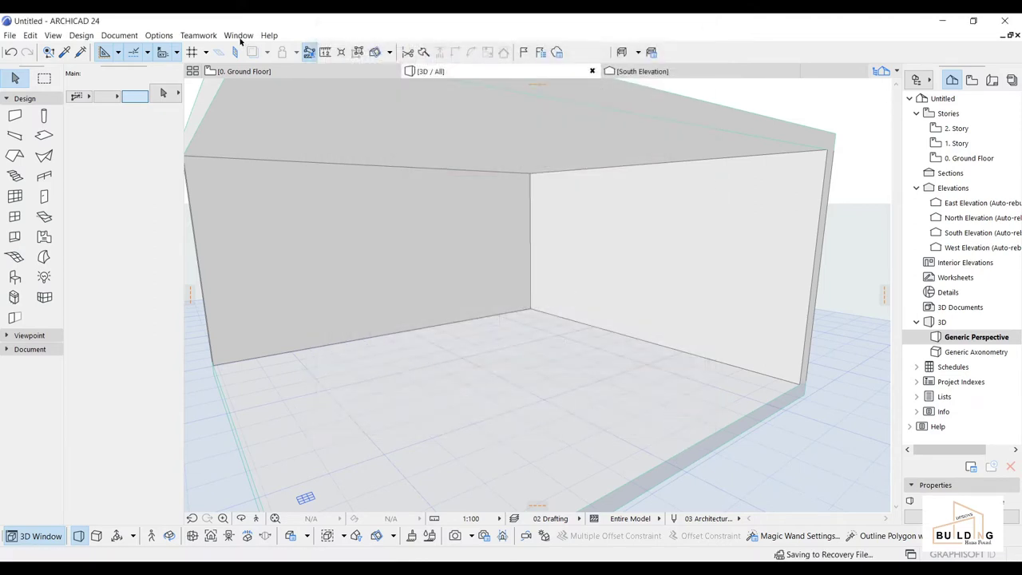
Find wall-1 in the Surface Painter by searching for "wall", and paint the room's left inner wall with it.
left_click(238, 35)
mouse_move(268, 217)
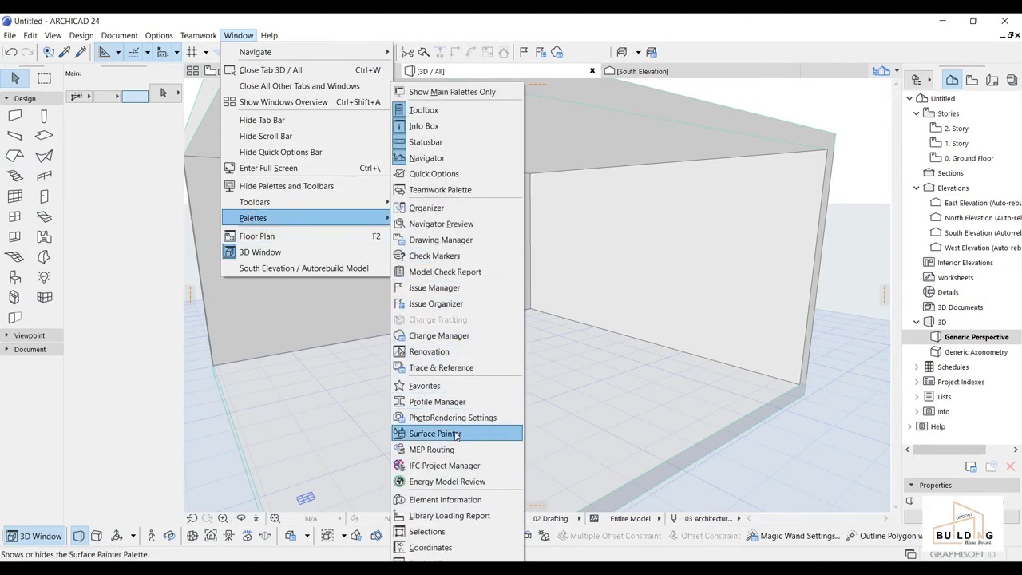
left_click(456, 436)
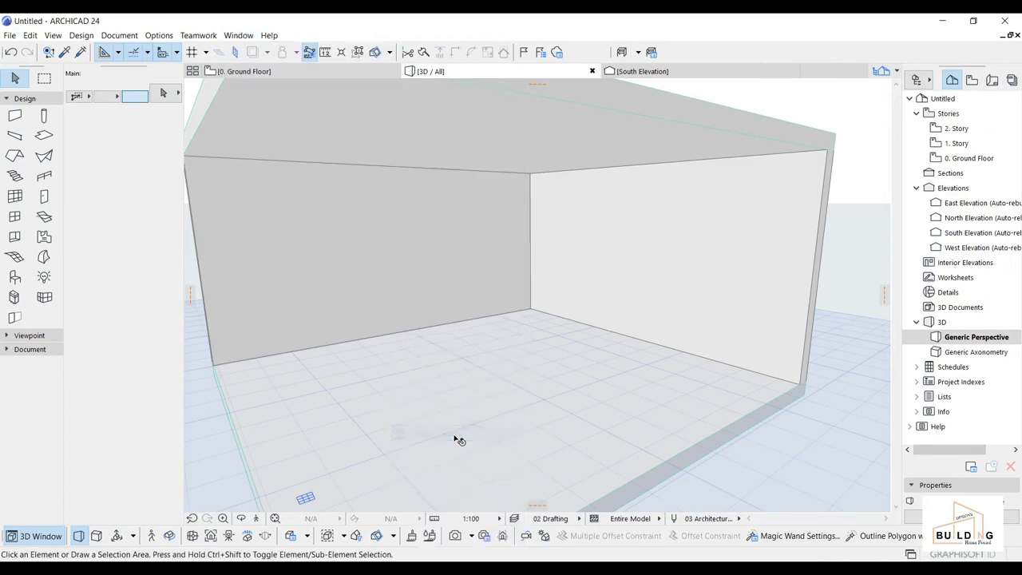
left_click(596, 231)
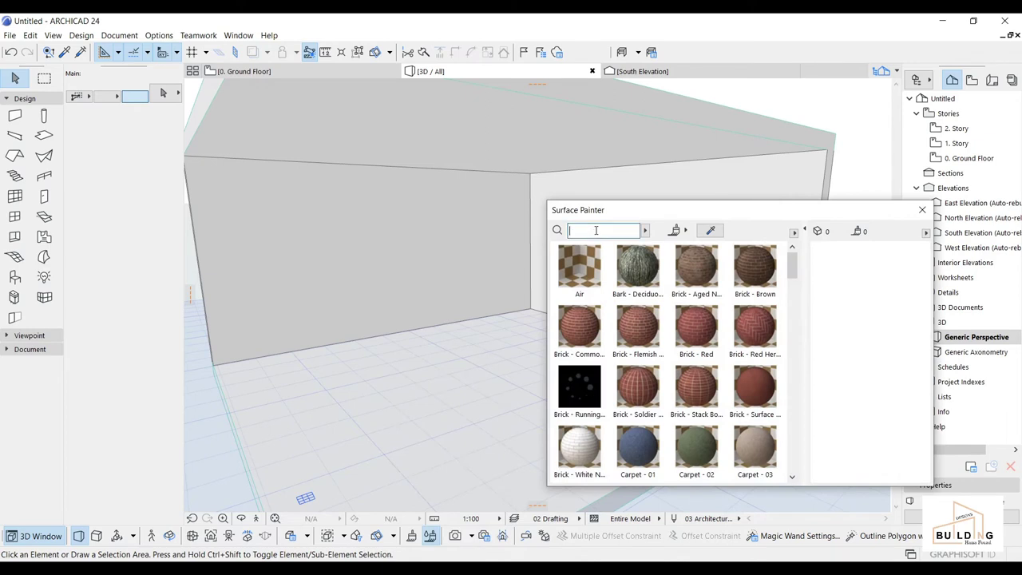
type("wall")
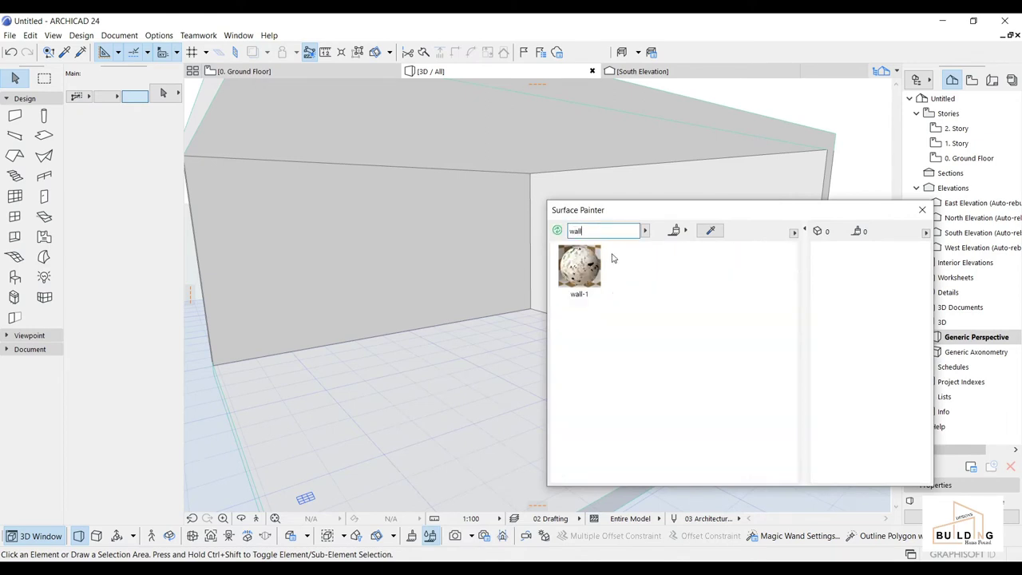
left_click(579, 267)
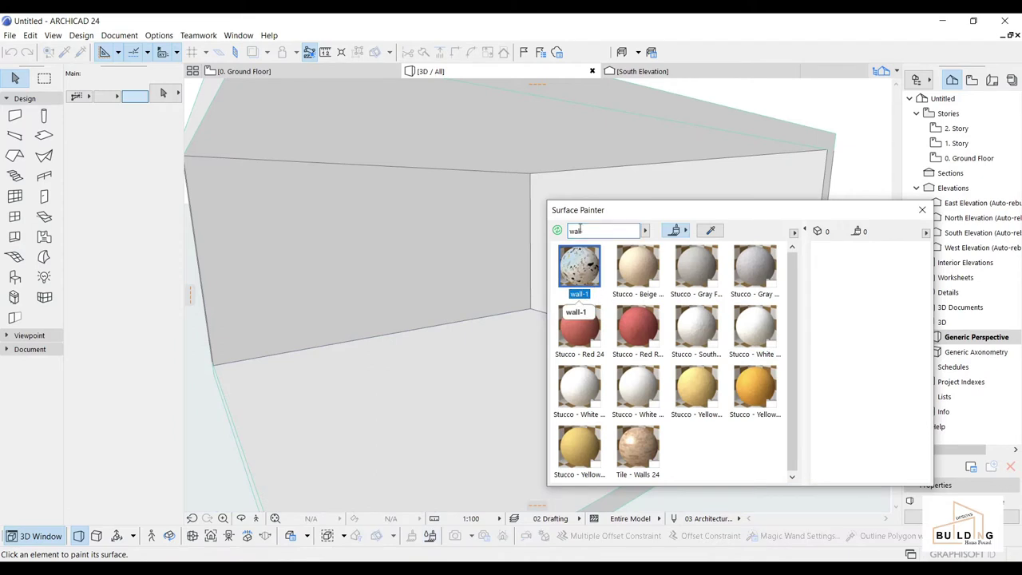
left_click(356, 243)
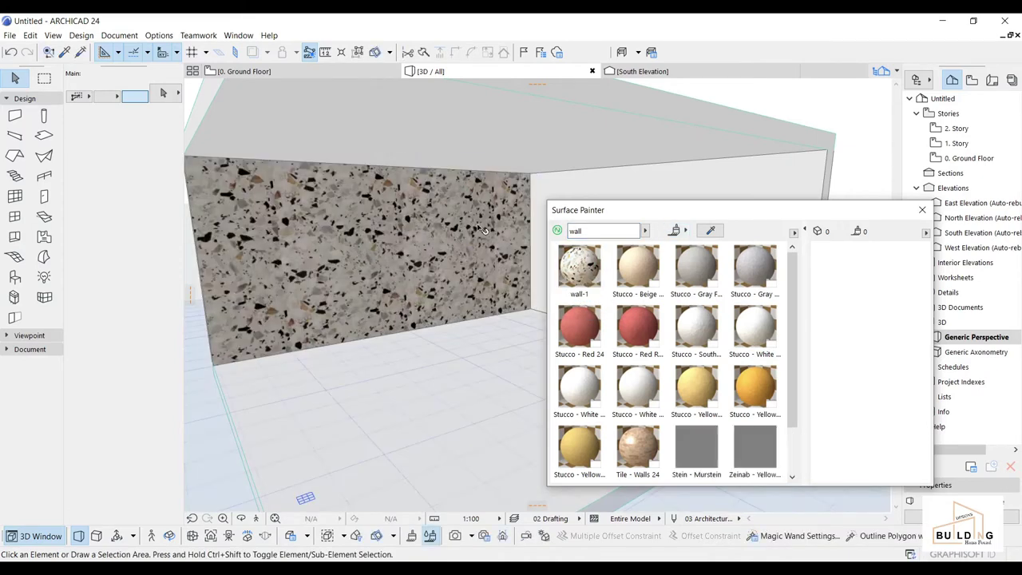
Paint the room's right inner wall with wall-1 and close the Surface Painter.
left_click(574, 273)
left_click_drag(662, 216, 228, 223)
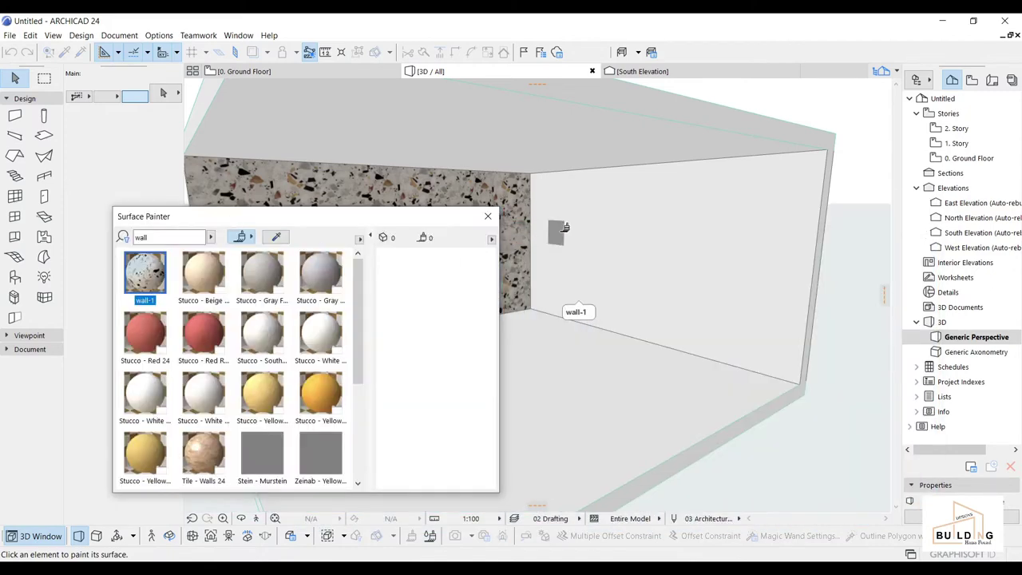
left_click(599, 226)
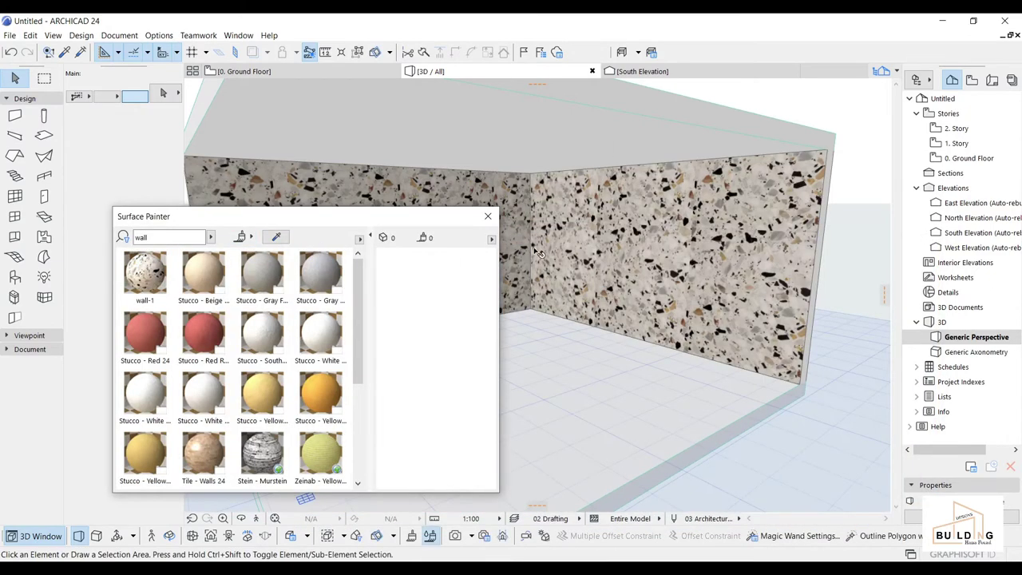
left_click(489, 218)
mouse_move(519, 272)
middle_mouse_down("shift")
mouse_move(544, 305)
mouse_move(655, 302)
mouse_move(616, 272)
mouse_move(631, 289)
mouse_move(653, 276)
mouse_move(633, 295)
middle_mouse_up("shift")
mouse_move(552, 374)
middle_mouse_down("shift")
mouse_move(543, 360)
mouse_move(547, 373)
middle_mouse_up("shift")
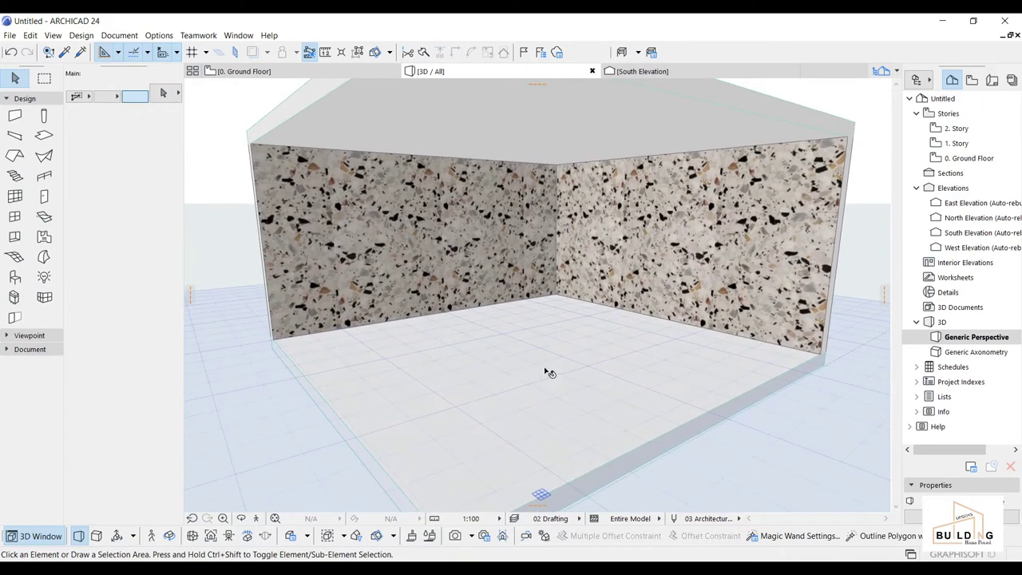
Create a new surface named floor by duplicating Tiles - Tan 30x30.
left_click(157, 37)
mouse_move(199, 52)
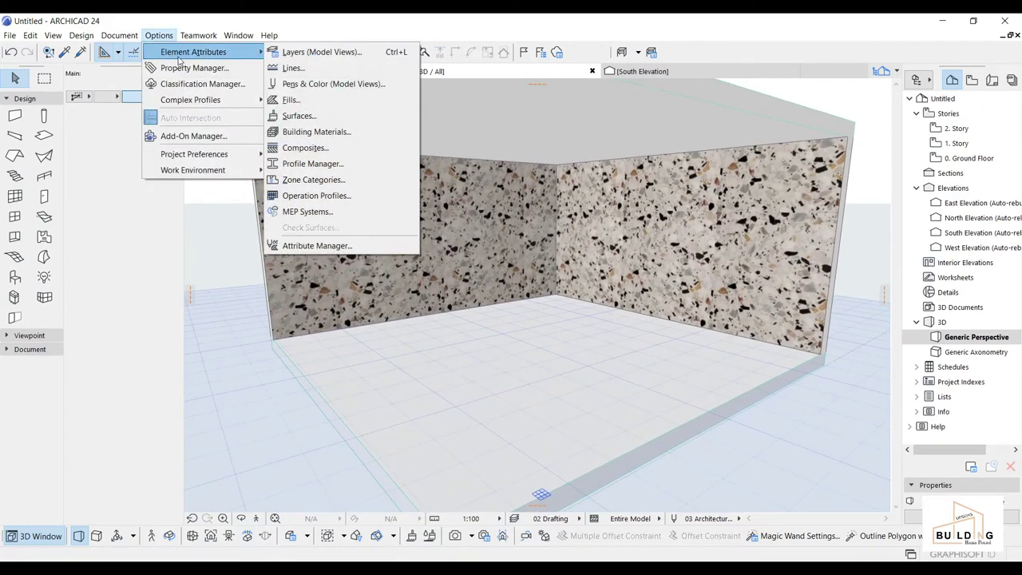
left_click(297, 116)
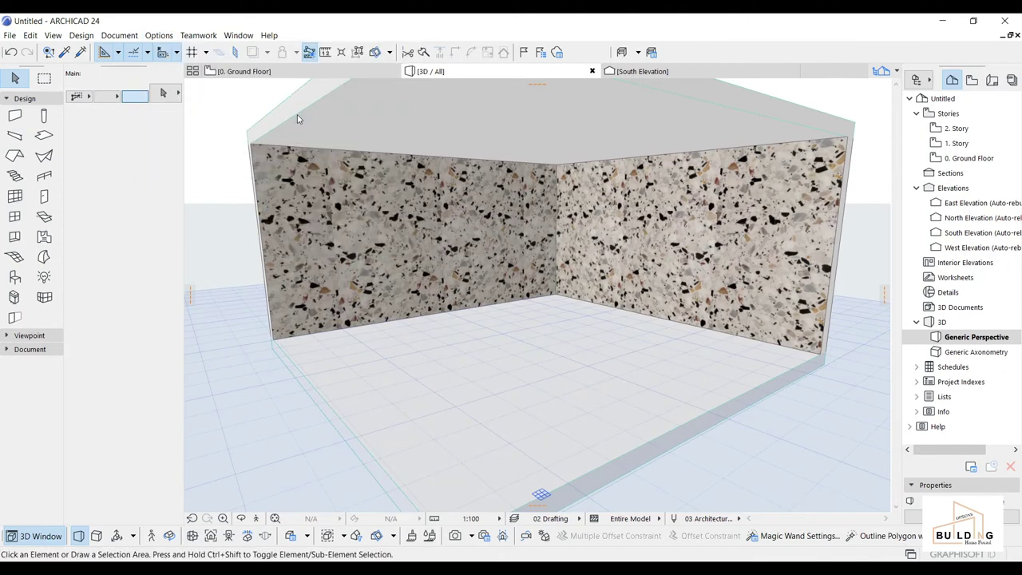
left_click(516, 56)
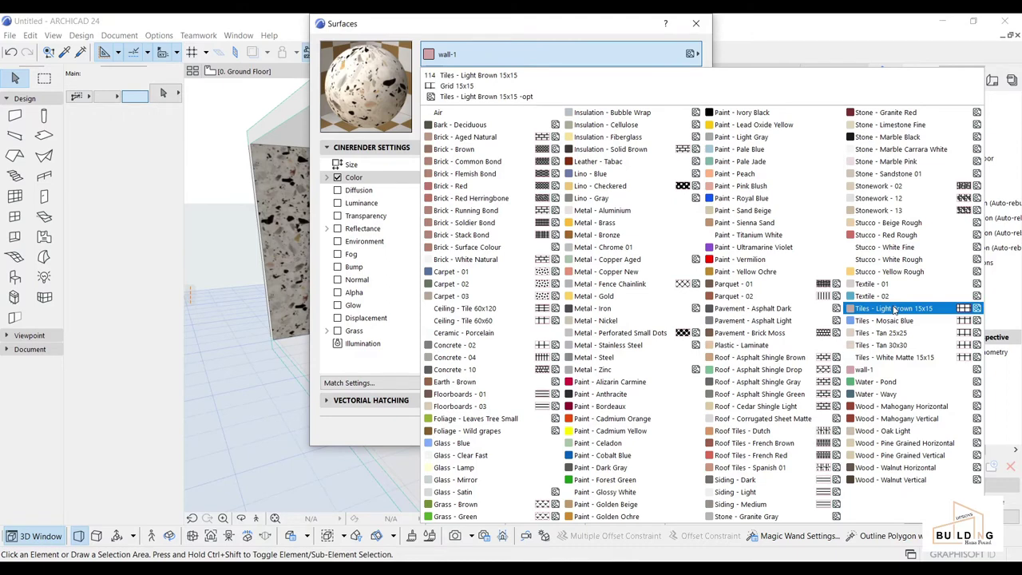
left_click(897, 345)
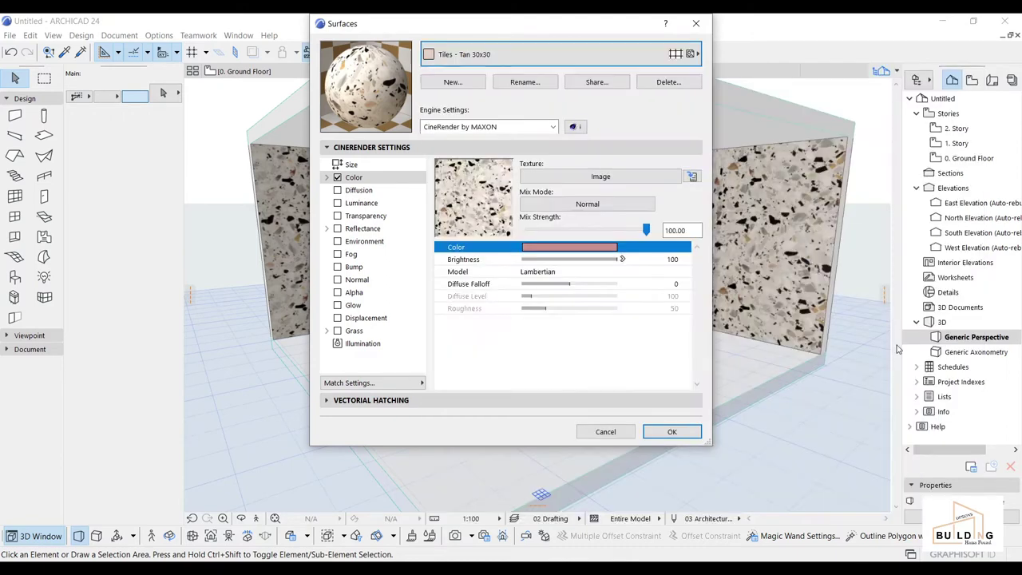
left_click(453, 83)
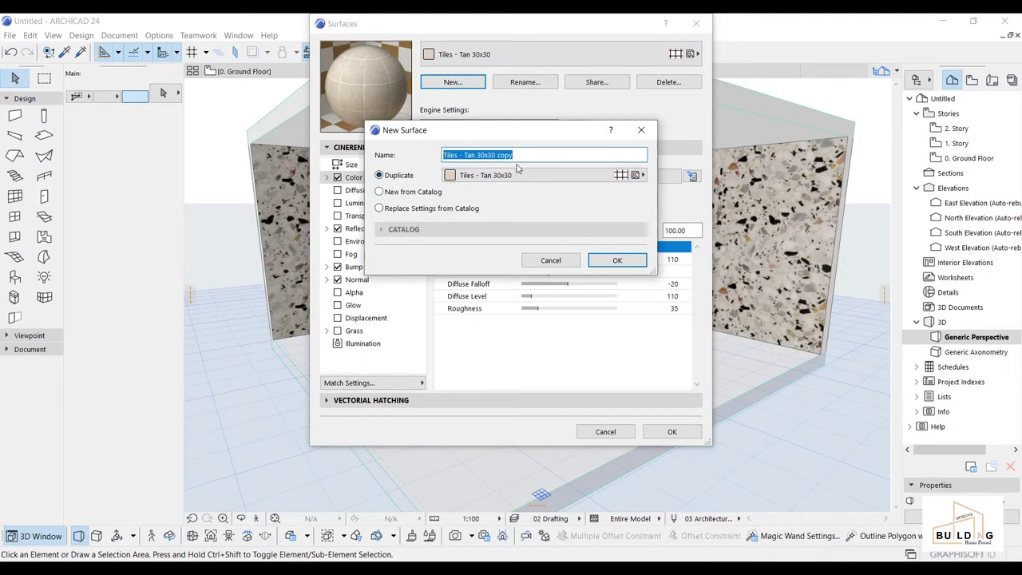
type("floor")
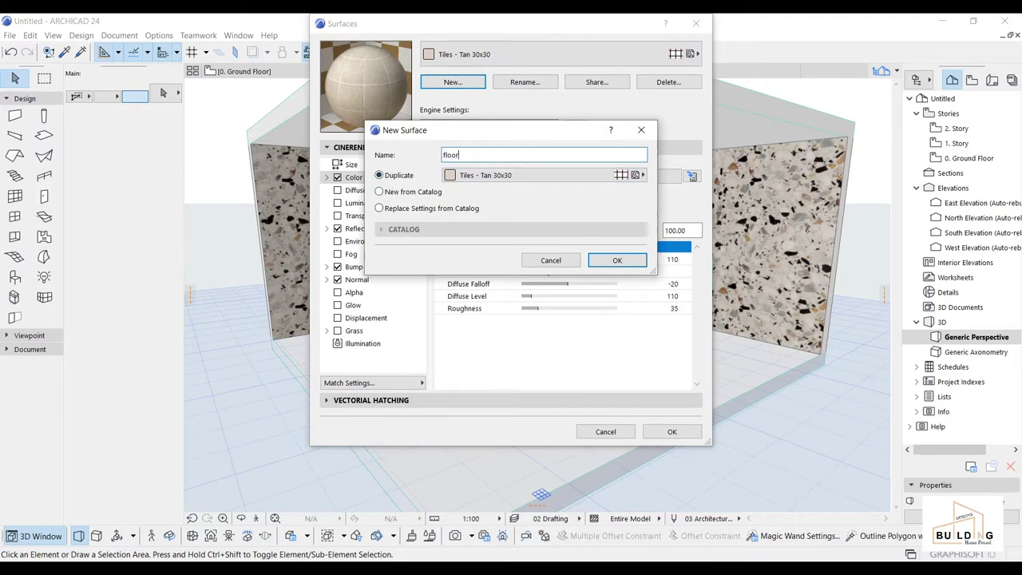
left_click(613, 260)
Switch the floor surface to its Basic Engine settings and open its texture settings.
left_click(492, 127)
left_click(492, 146)
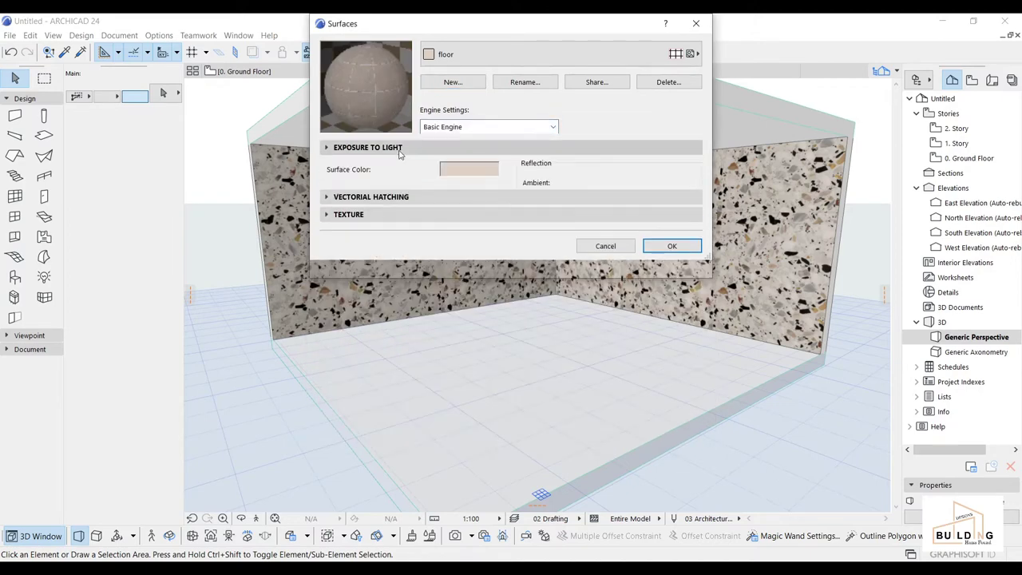
left_click(384, 187)
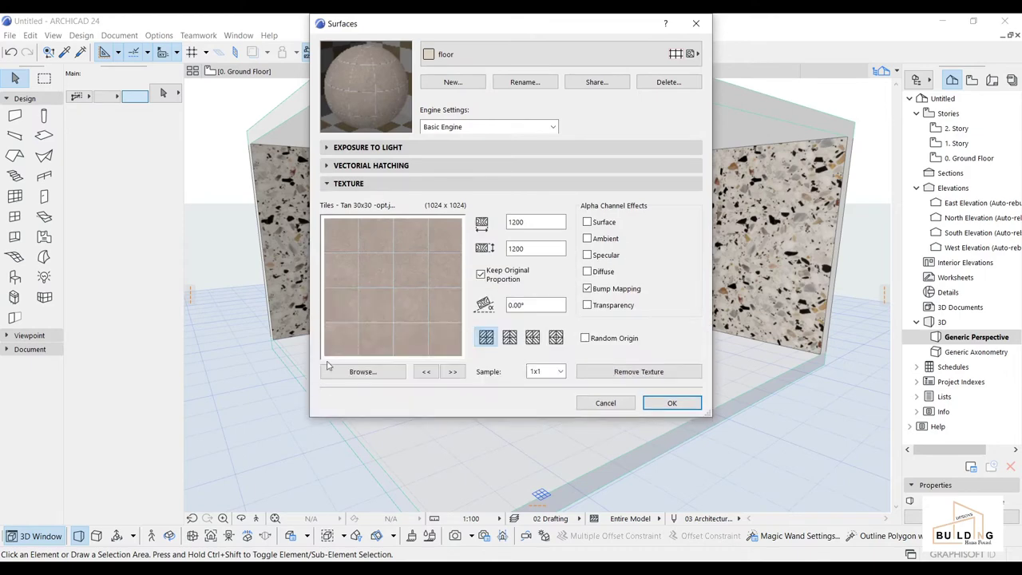
Preview the library's Tiles - Tan images as possible replacement textures for the floor surface.
left_click(351, 371)
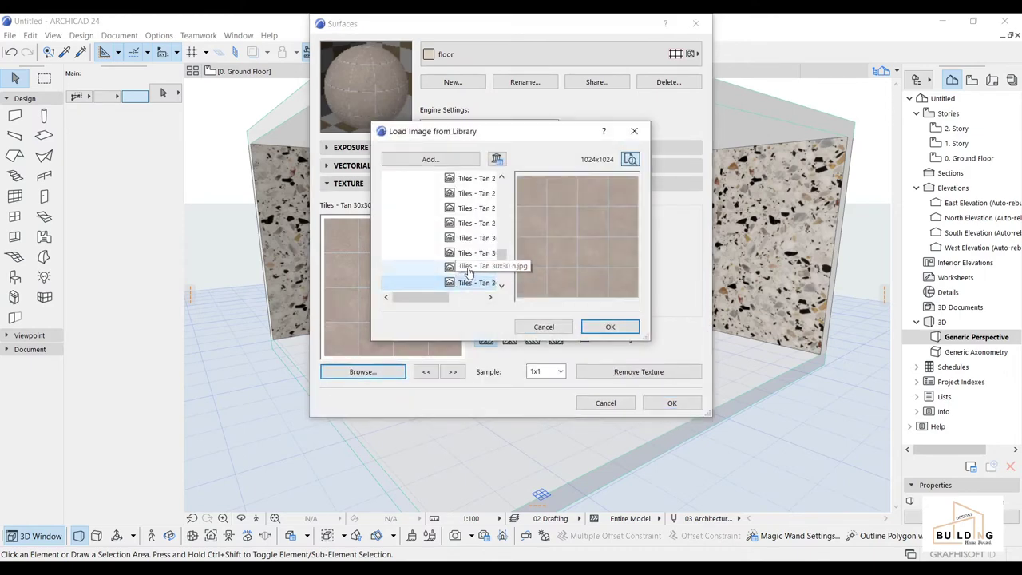
left_click(467, 268)
key("Down")
key("Down")
key("Down")
key("Down")
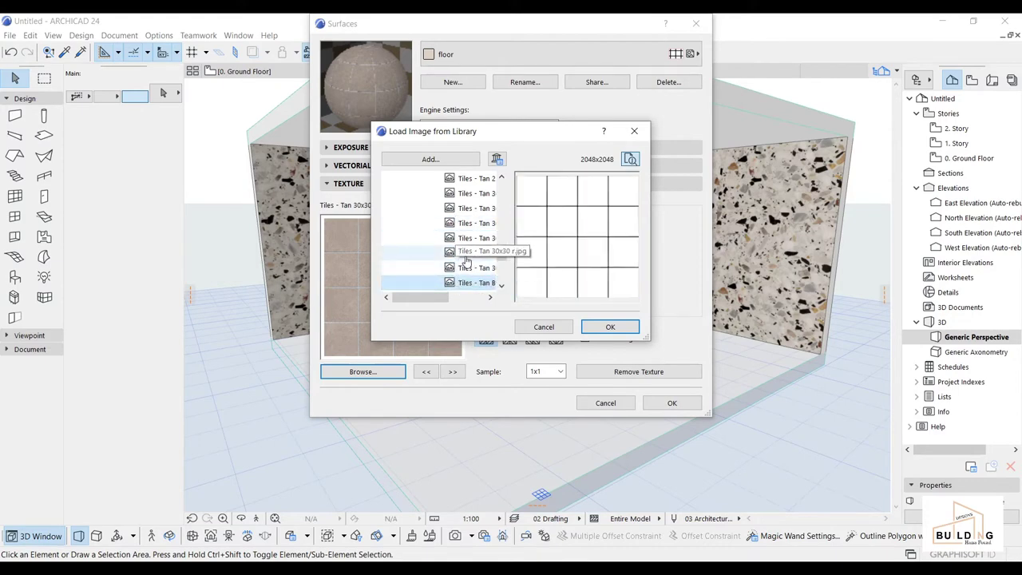
scroll(467, 262, "down", 2)
Add the white-marble-with-gray-texture image from the pictures folder to the library and load it as the floor surface's texture.
left_click(451, 160)
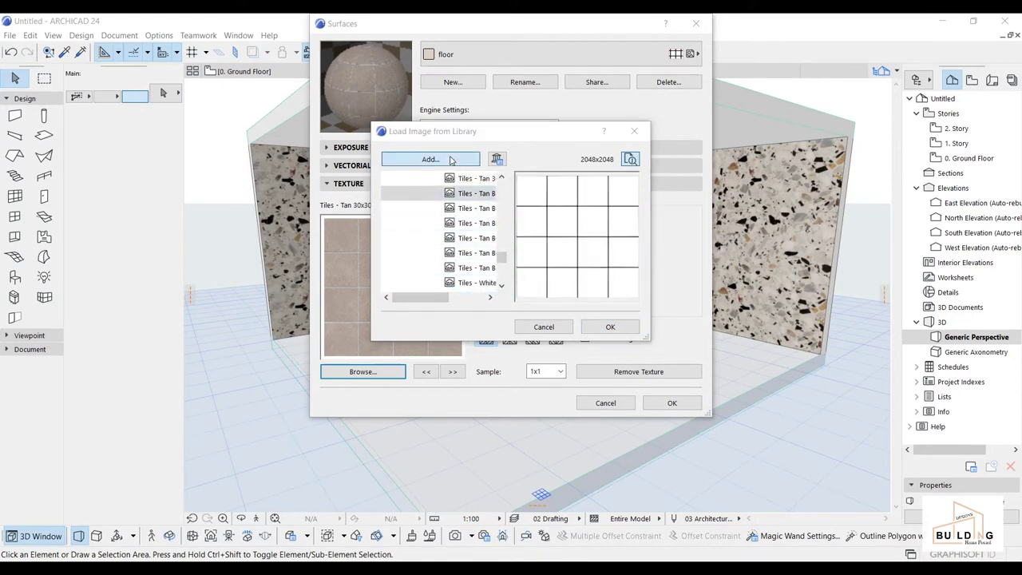
scroll(479, 240, "down", 5)
scroll(492, 263, "down", 10)
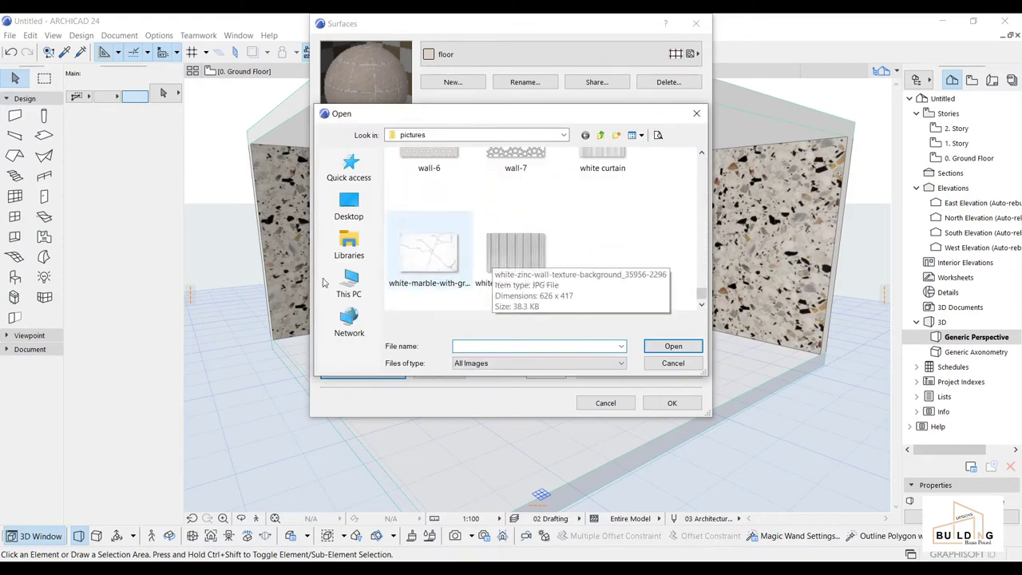
left_click(456, 260)
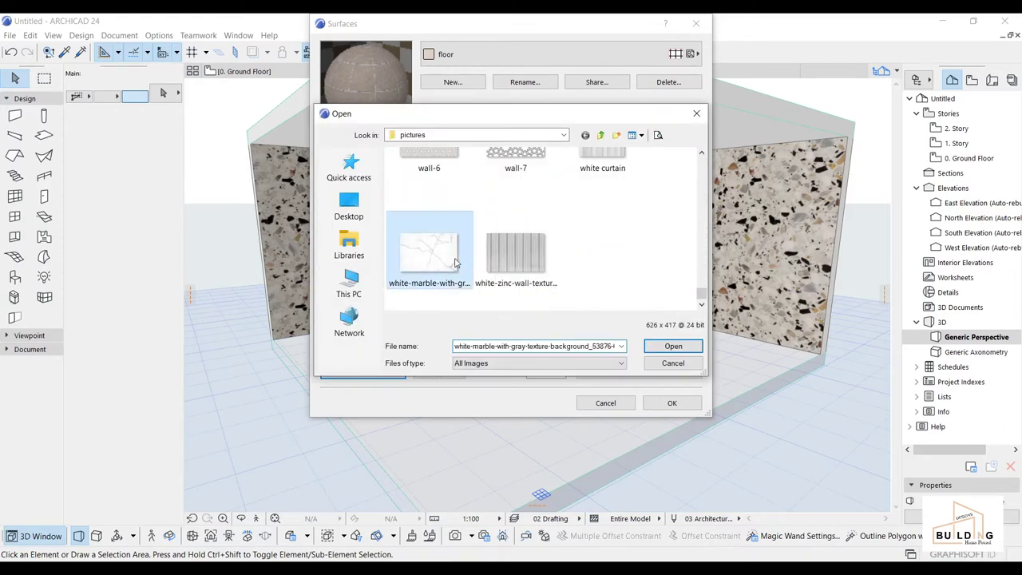
left_click(674, 346)
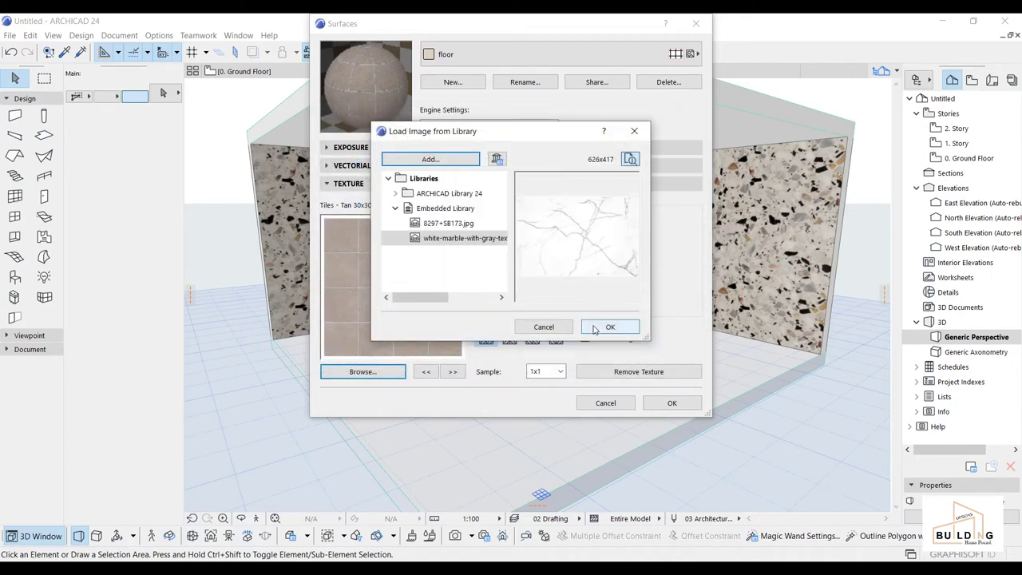
left_click(628, 327)
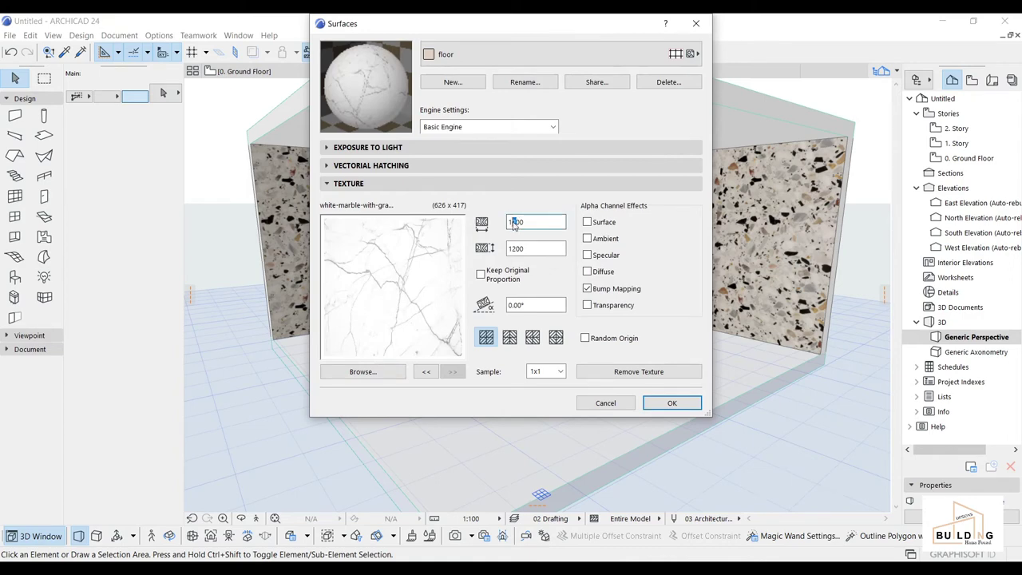
Set the marble texture to 1000 by 1000 without keeping its original proportion, and switch its alpha channel effect from Bump Mapping to Surface.
left_click(517, 248)
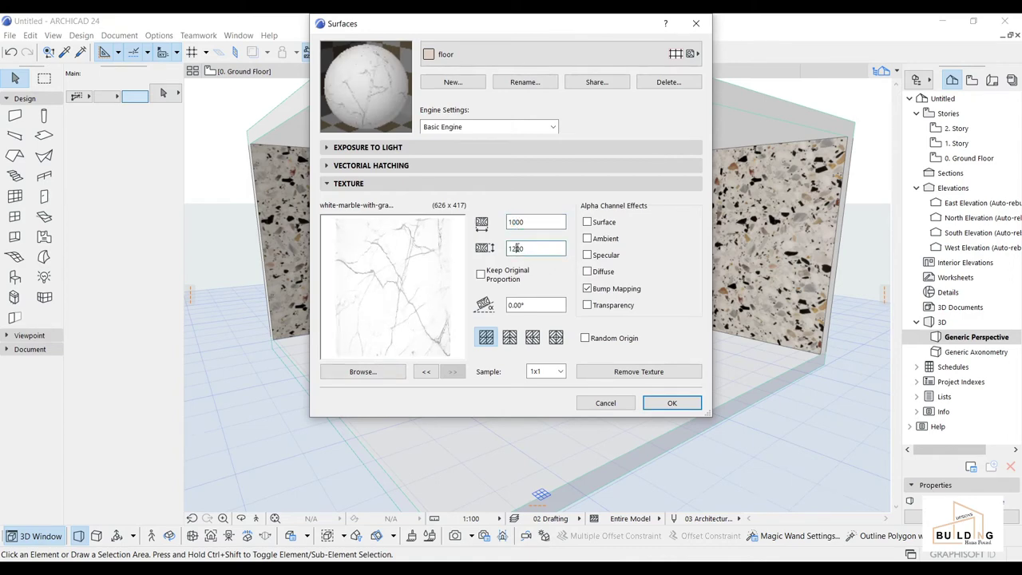
left_click(509, 272)
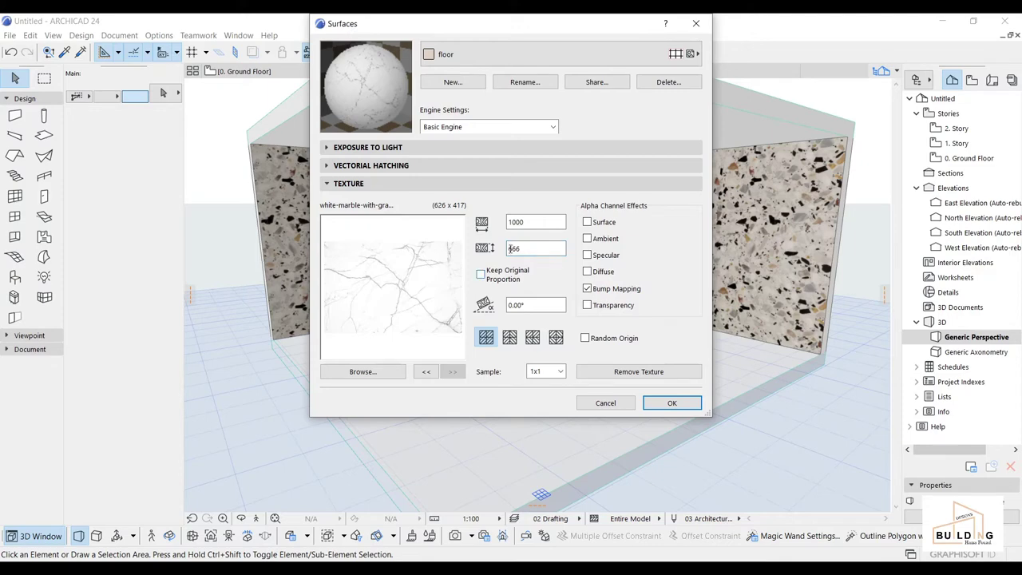
double_click(502, 248)
type("1000")
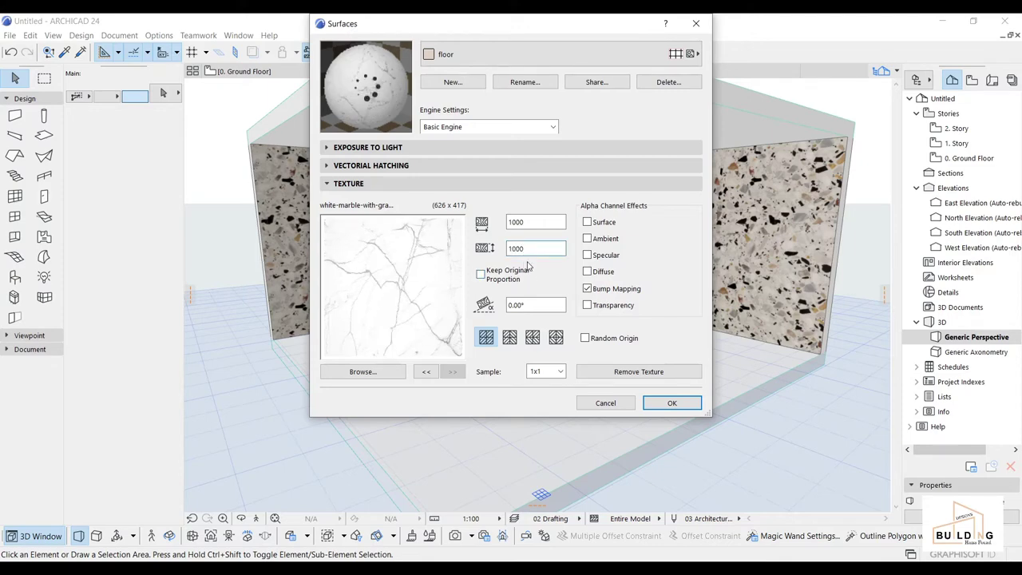
left_click(589, 289)
left_click(588, 223)
Set the floor surface's ambient reflection to 68 and its diffuse reflection to 49.
left_click(541, 148)
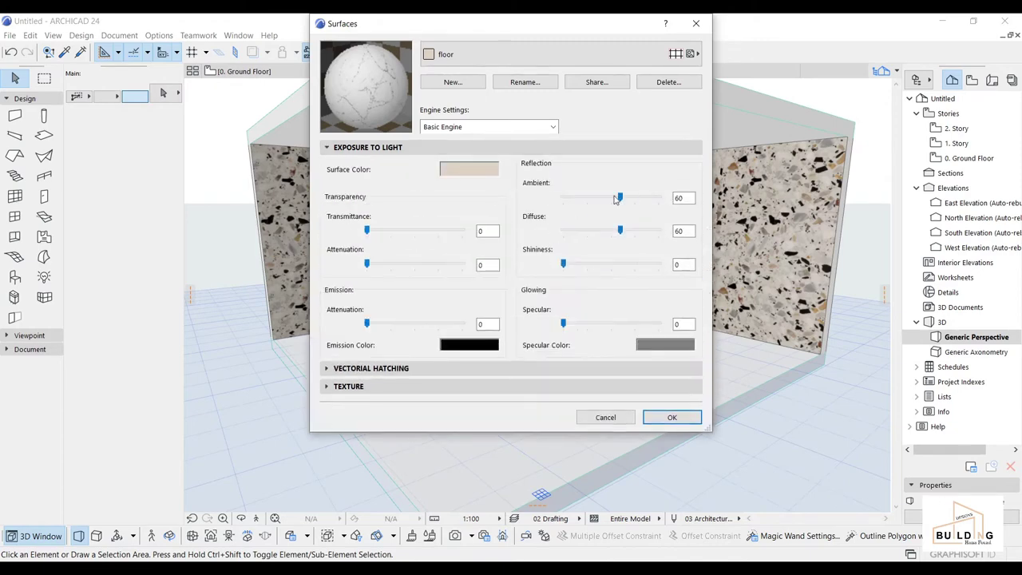
left_click_drag(623, 198, 629, 197)
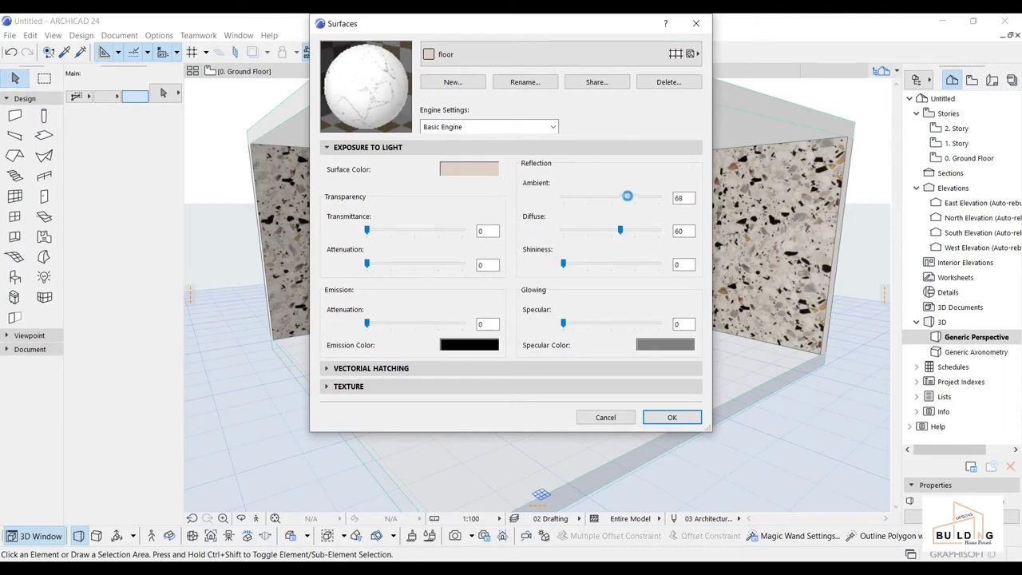
left_click_drag(622, 232, 611, 232)
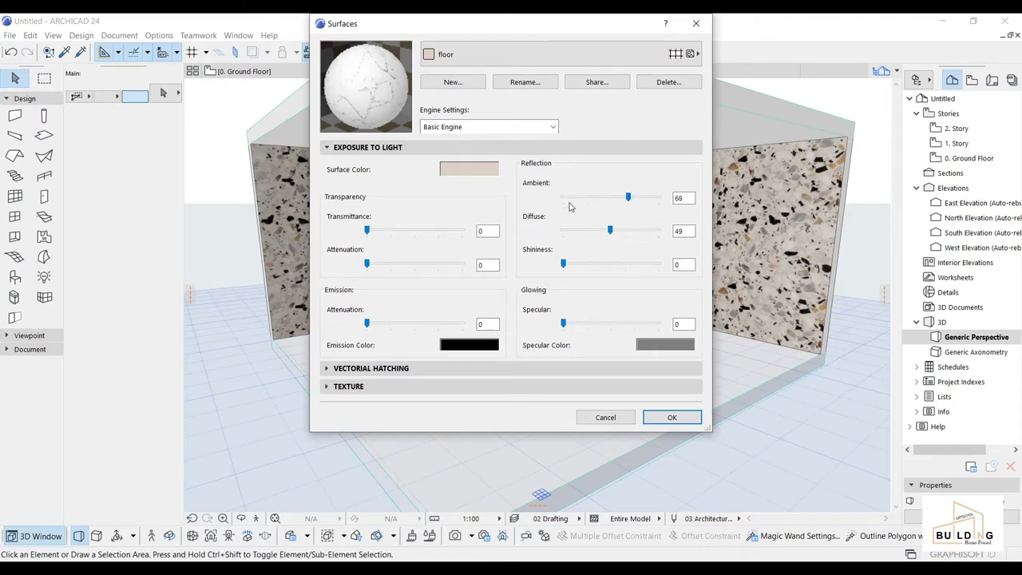
left_click(532, 148)
Set the floor surface's vectorial hatching to the Grid 30x30 fill.
left_click(499, 166)
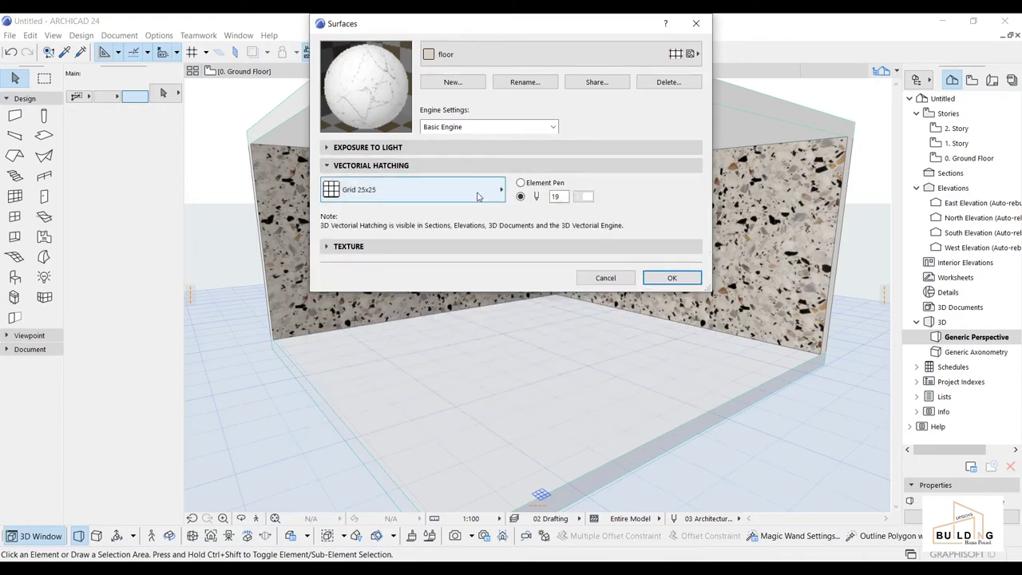
left_click(497, 188)
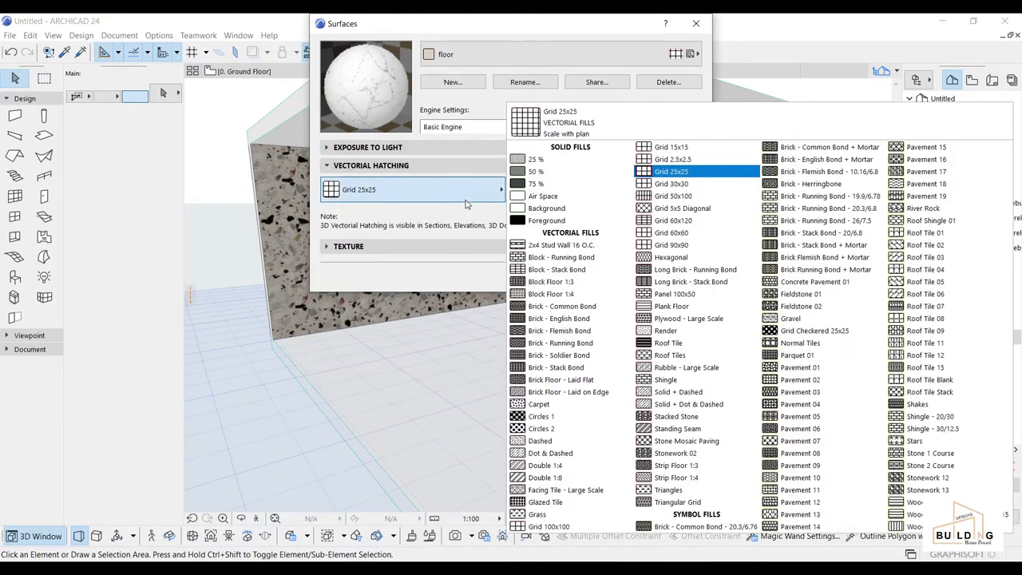
left_click(680, 184)
left_click(510, 164)
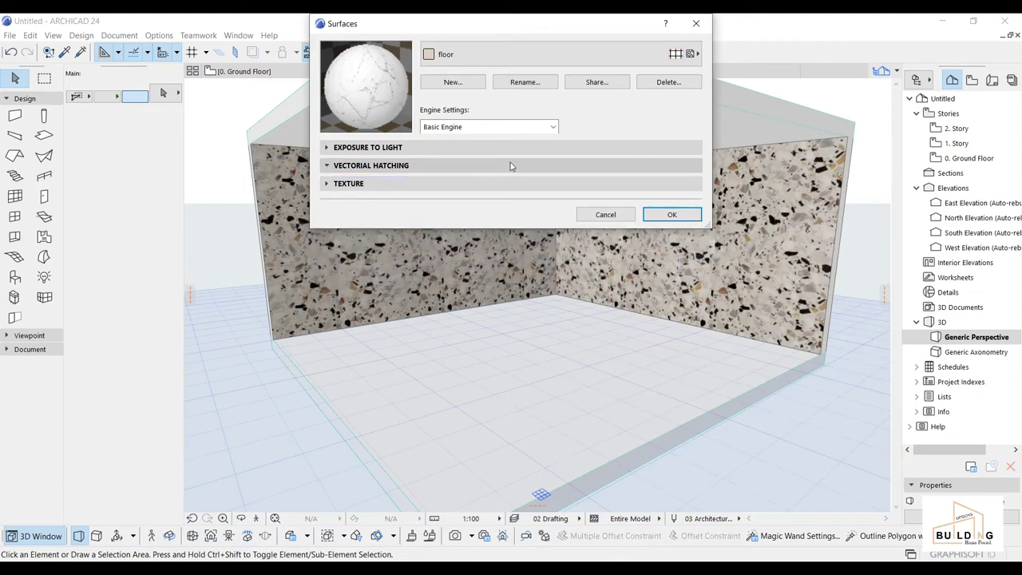
Switch the floor surface to CineRender by MAXON and update its CineRender settings from the Basic ones.
left_click(558, 126)
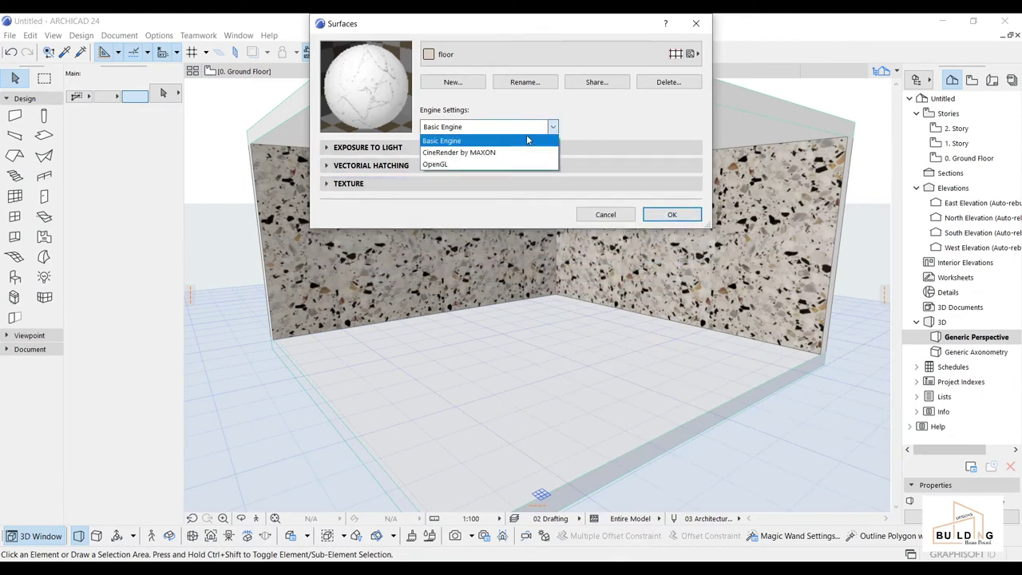
left_click(525, 152)
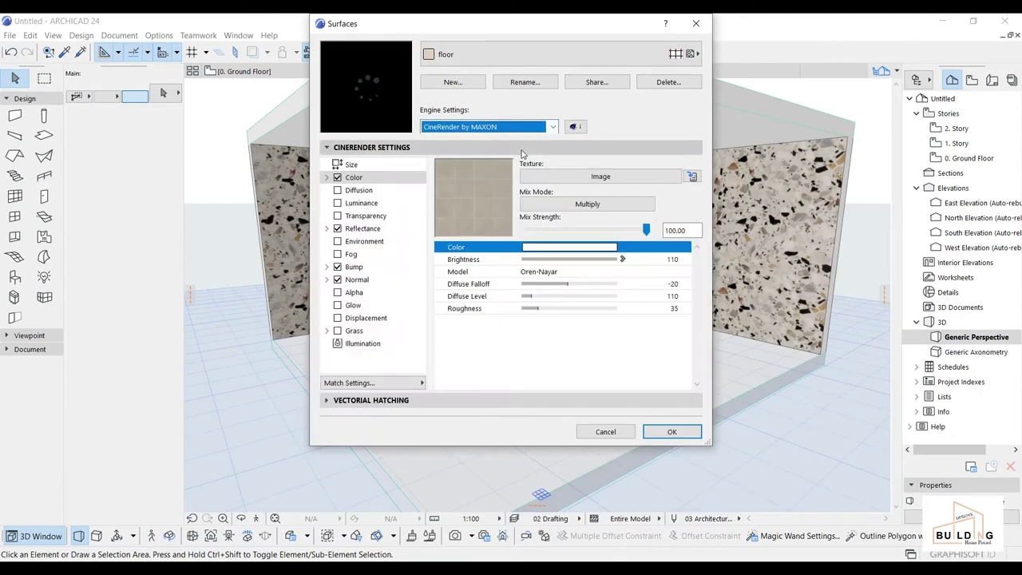
left_click(396, 386)
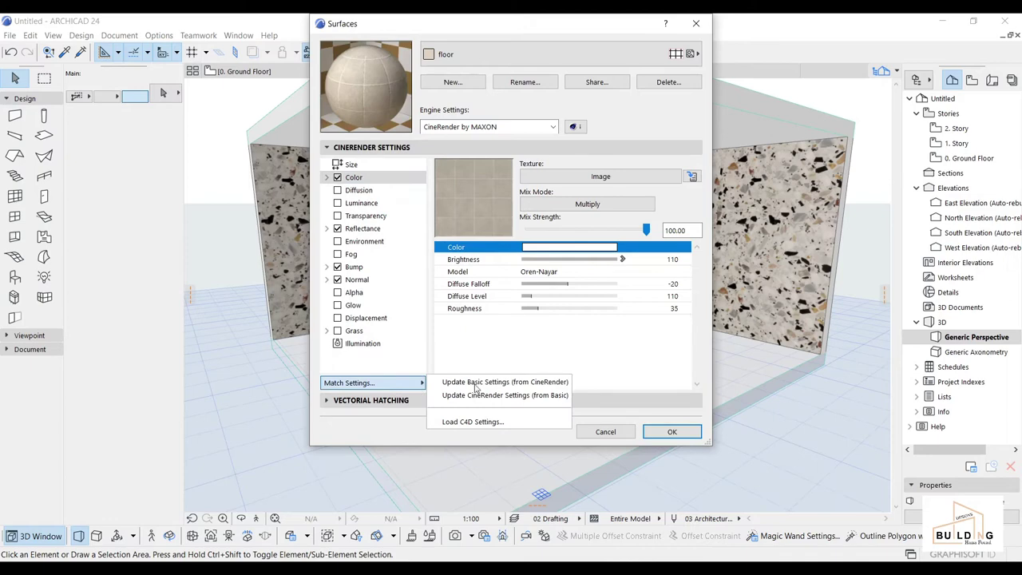
left_click(536, 401)
Choose an image texture for the Diffusion channel and open the Textures 24 folder of the surface catalog.
left_click(371, 192)
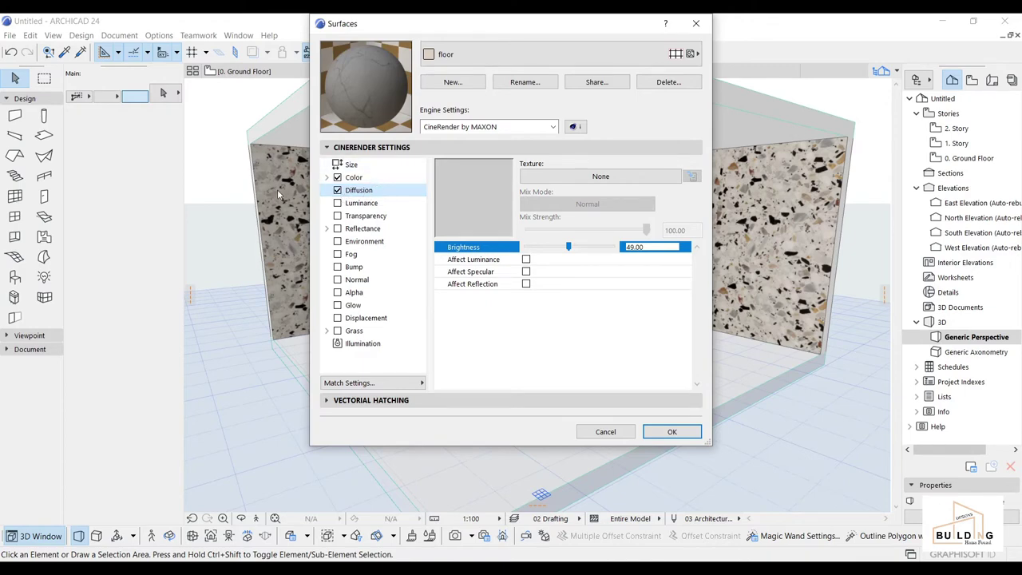
left_click(580, 178)
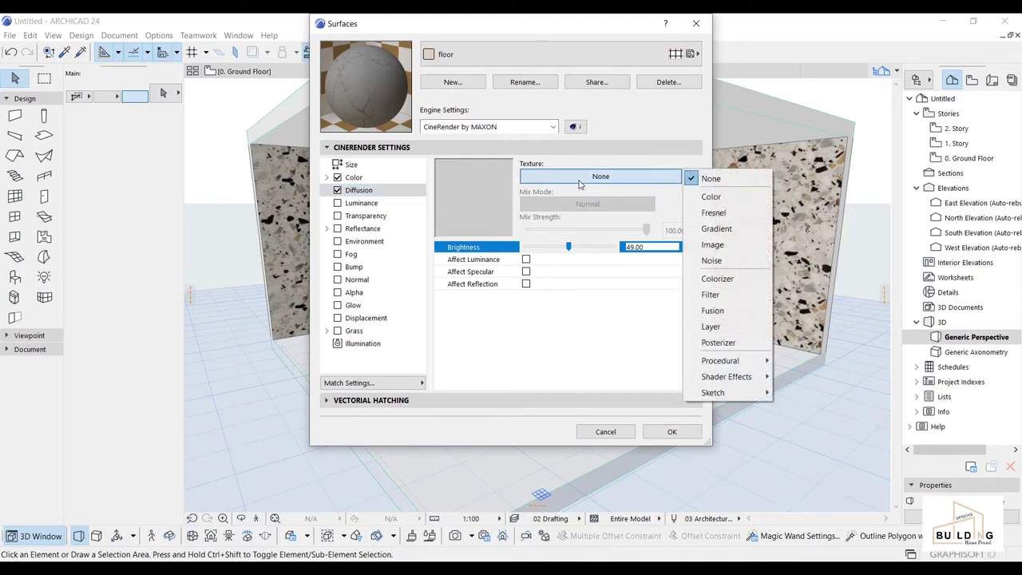
left_click(717, 243)
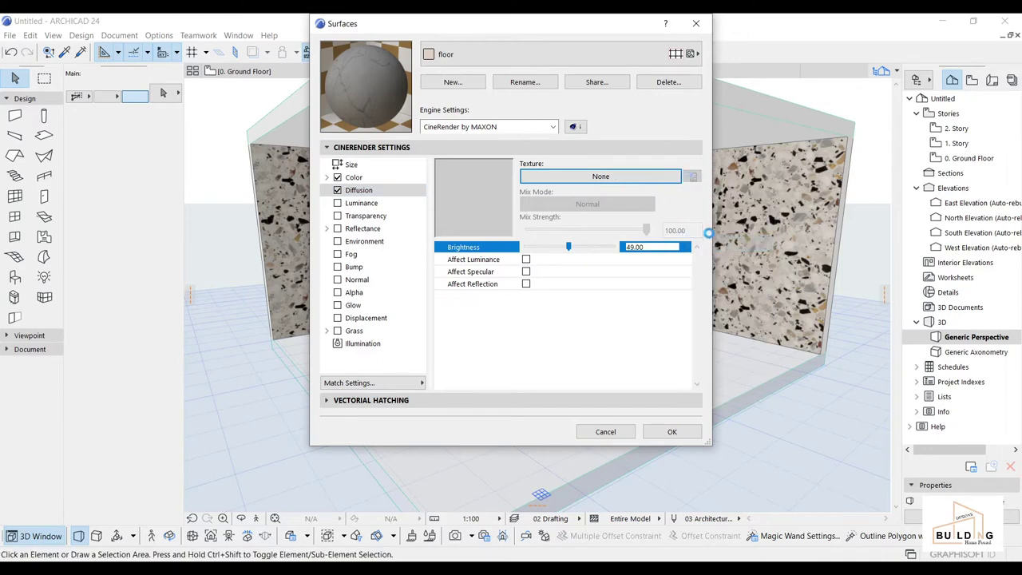
left_click(397, 194)
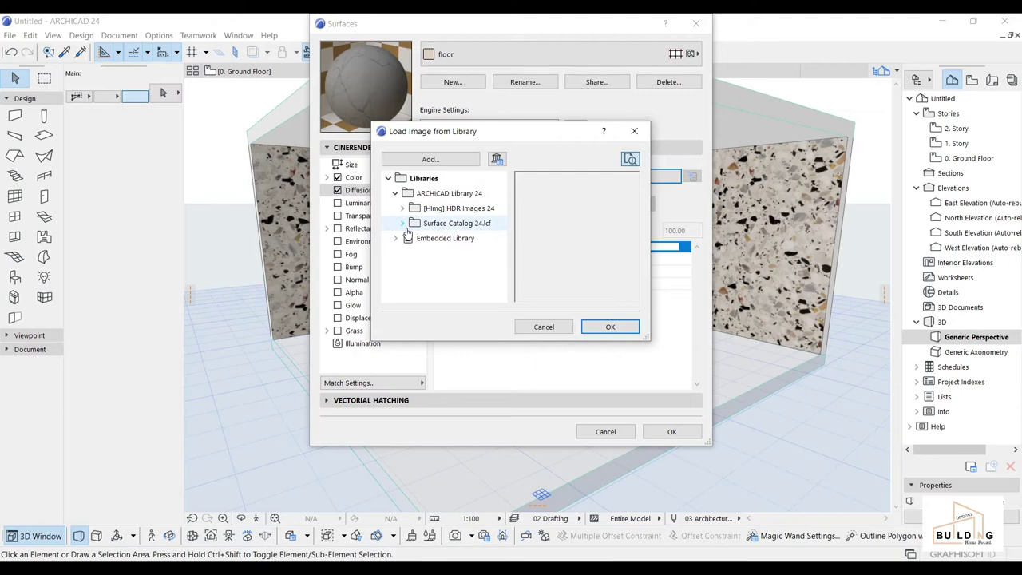
left_click(402, 224)
left_click(409, 238)
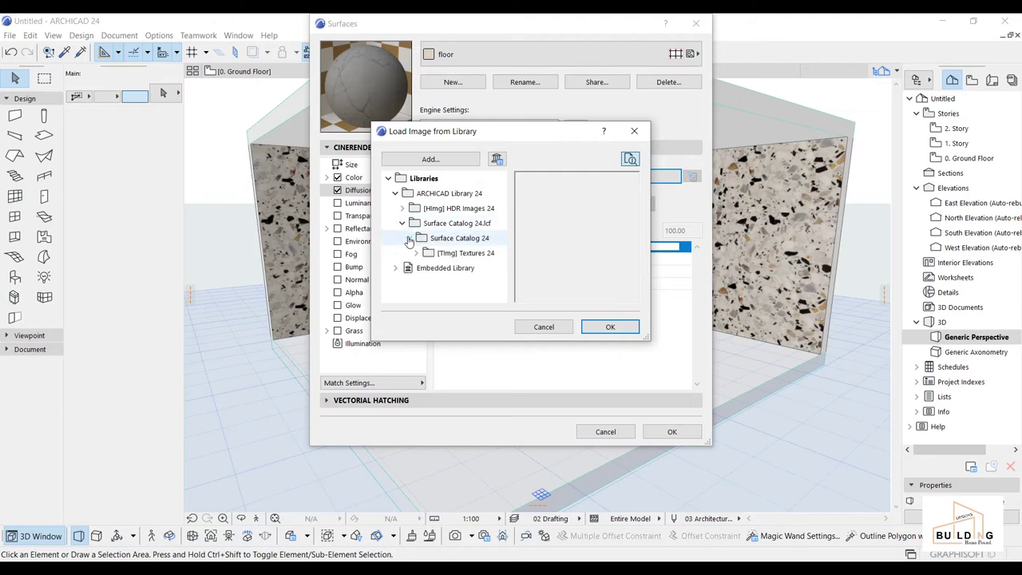
left_click(416, 253)
Browse the texture folders and open the Tiles 24 folder inside Flooring 24.
scroll(443, 239, "down", 2)
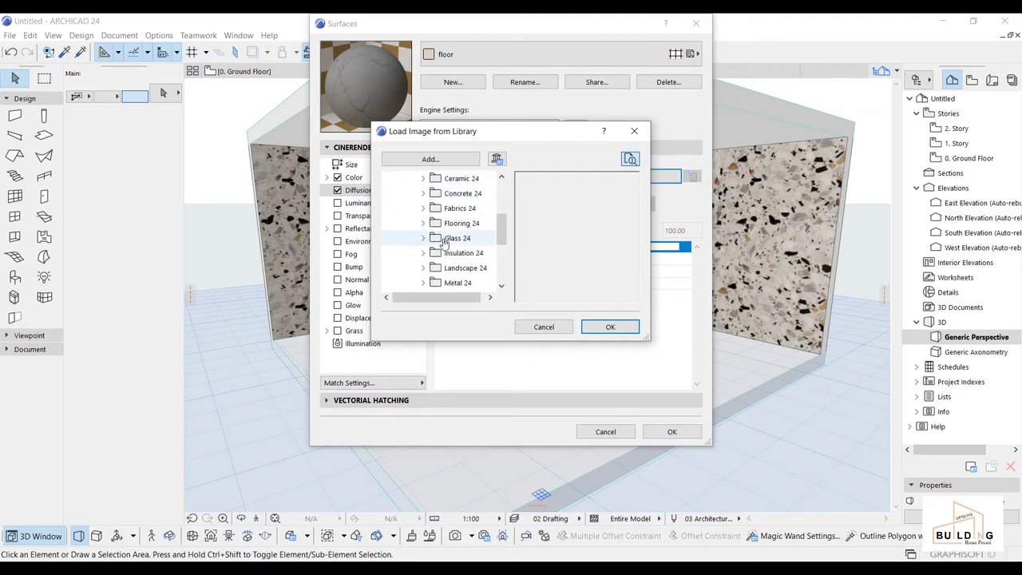
scroll(445, 244, "down", 3)
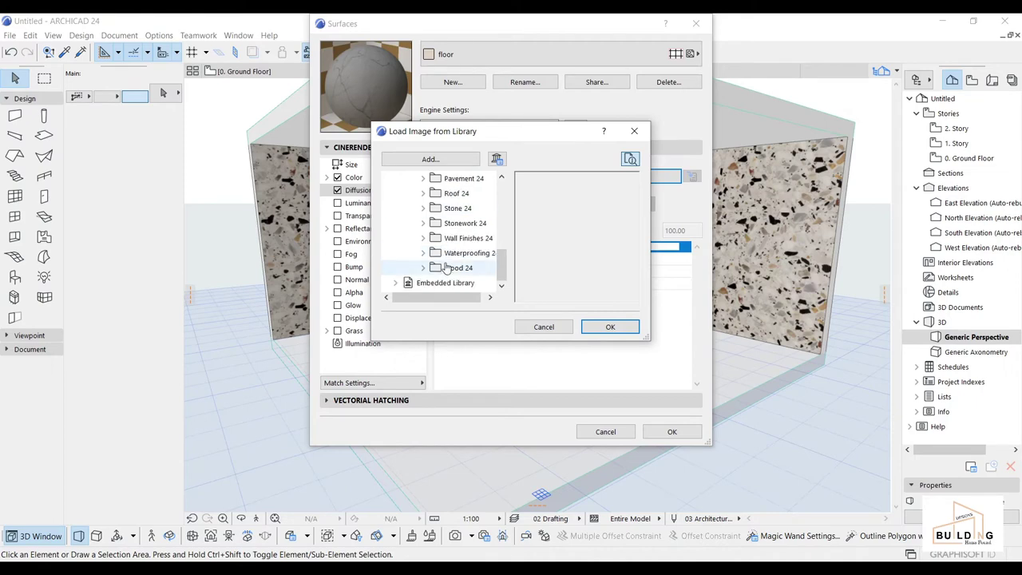
scroll(447, 251, "up", 5)
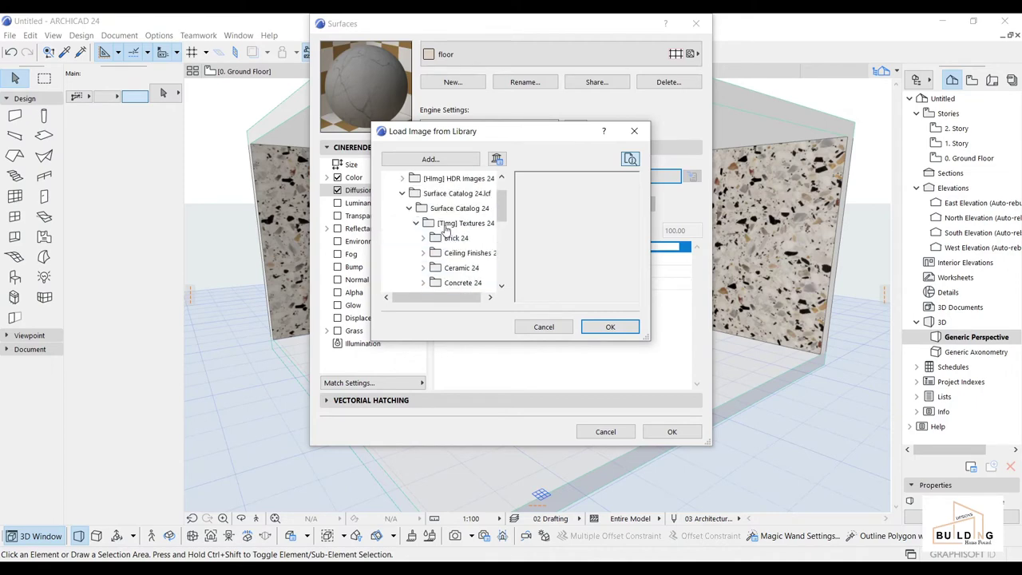
scroll(448, 252, "down", 2)
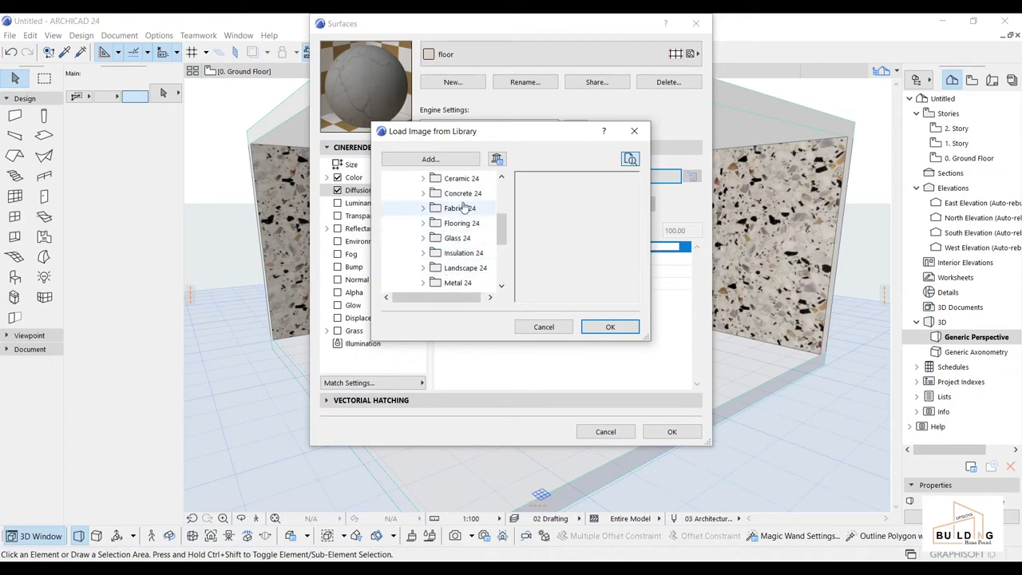
scroll(459, 270, "down", 3)
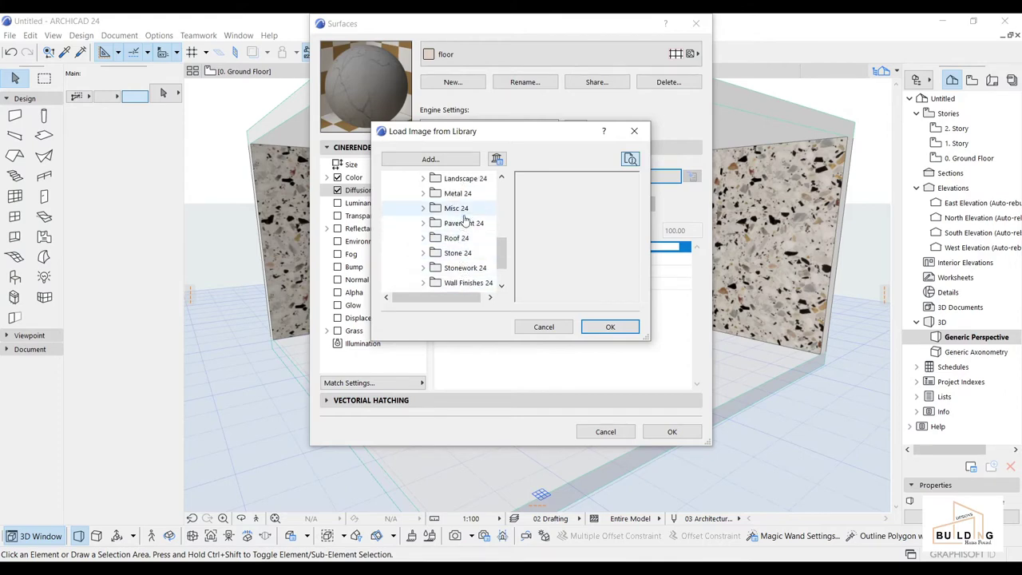
scroll(465, 221, "up", 3)
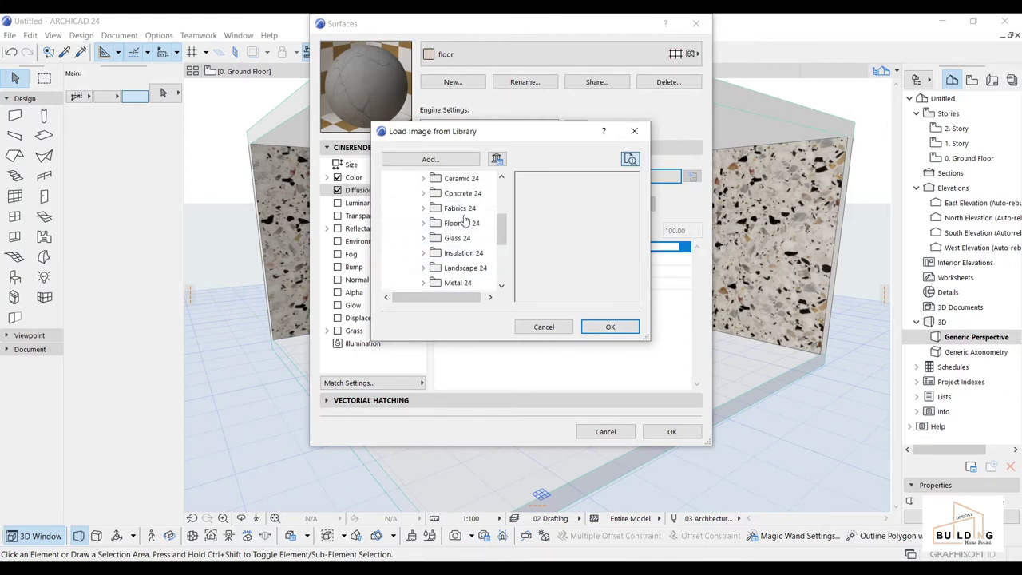
left_click(424, 225)
scroll(455, 232, "down", 2)
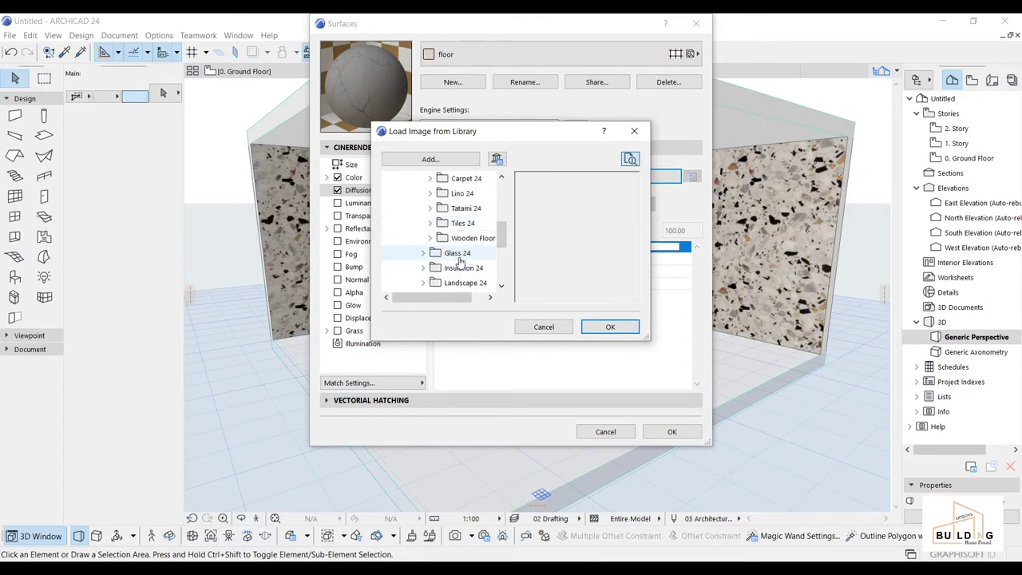
left_click(430, 225)
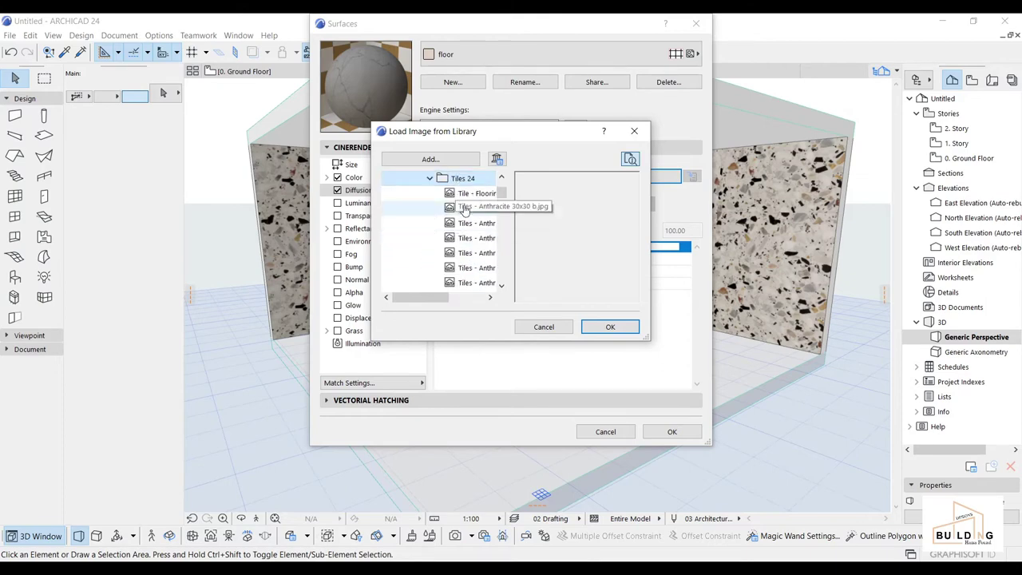
Preview the tile images, load the light grey square-grid tile with dark joints as the Diffusion texture, and set Diffusion brightness to 70.
left_click(475, 194)
left_click(474, 223)
left_click(474, 238)
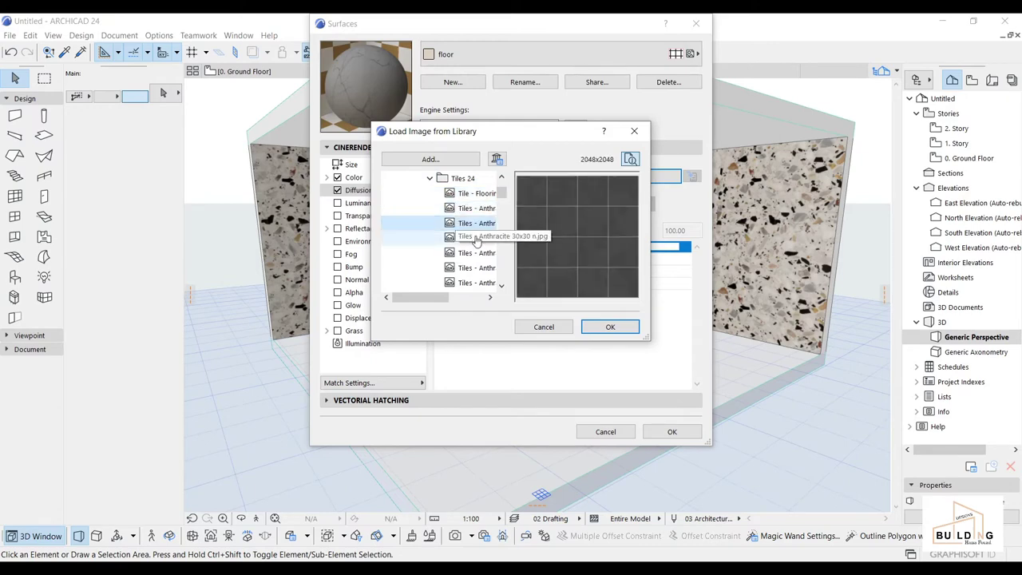
left_click(477, 253)
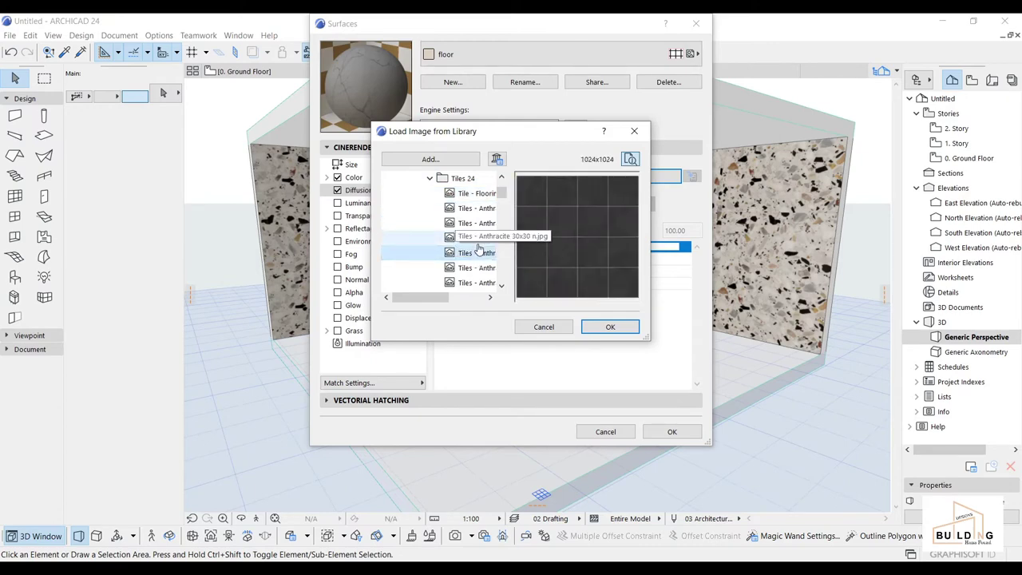
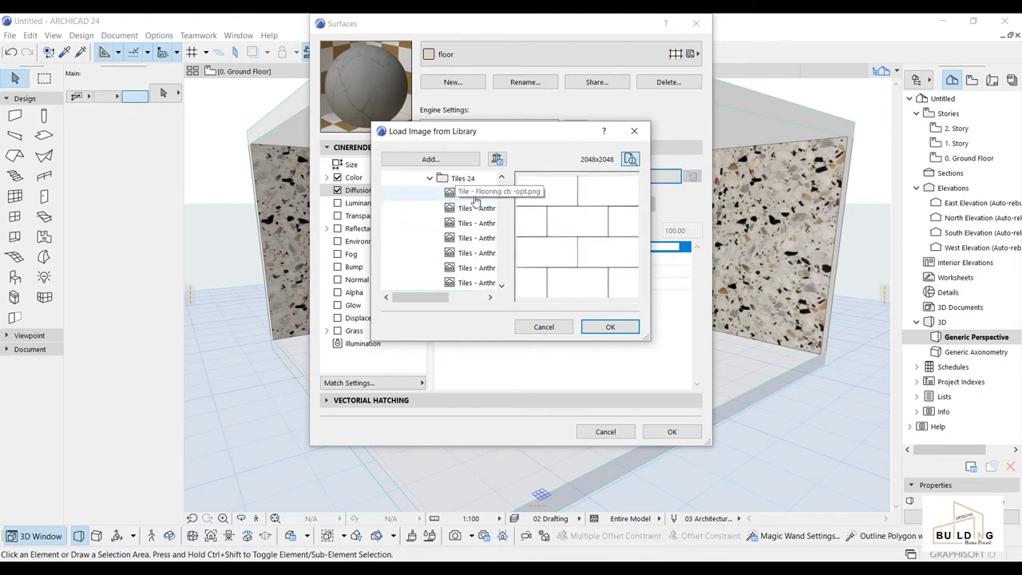
left_click(476, 223)
left_click(476, 238)
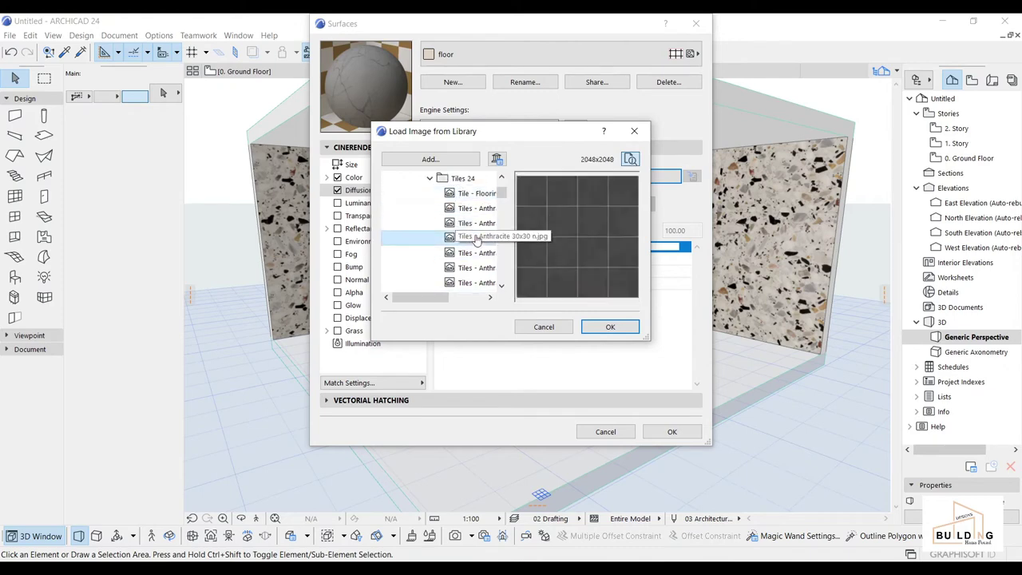
left_click(477, 252)
left_click(478, 267)
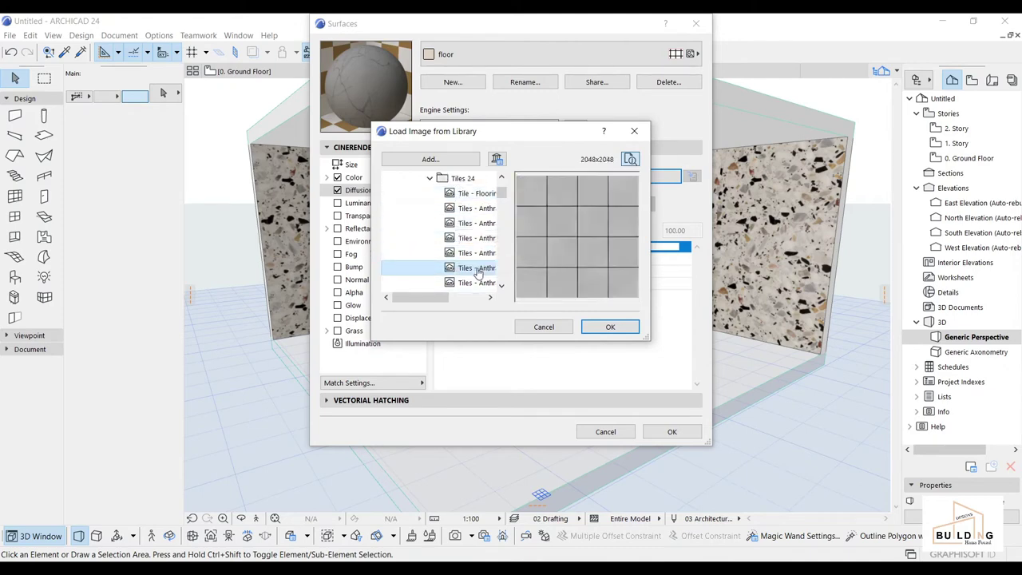
scroll(471, 269, "down", 1)
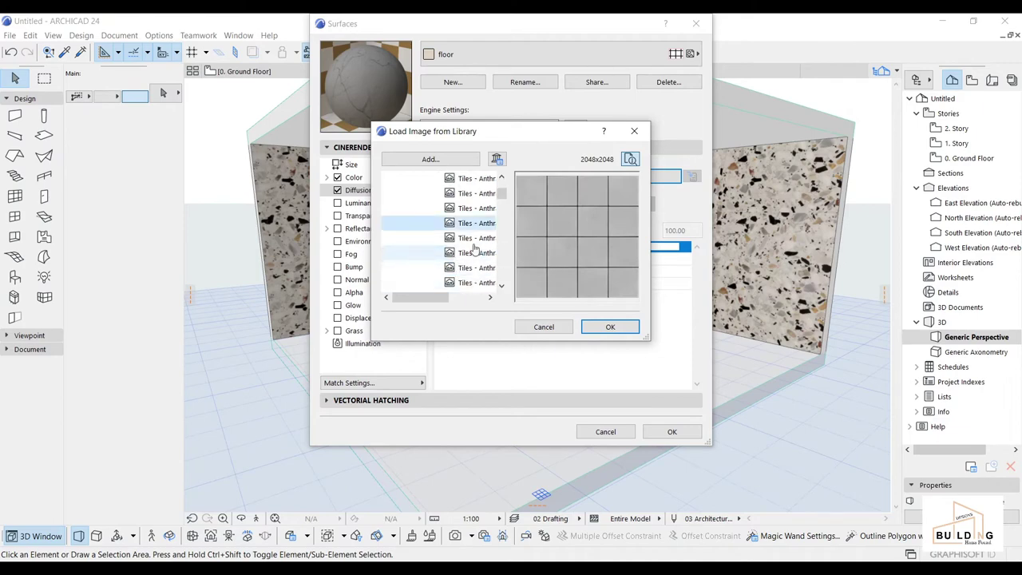
left_click(474, 238)
left_click(473, 224)
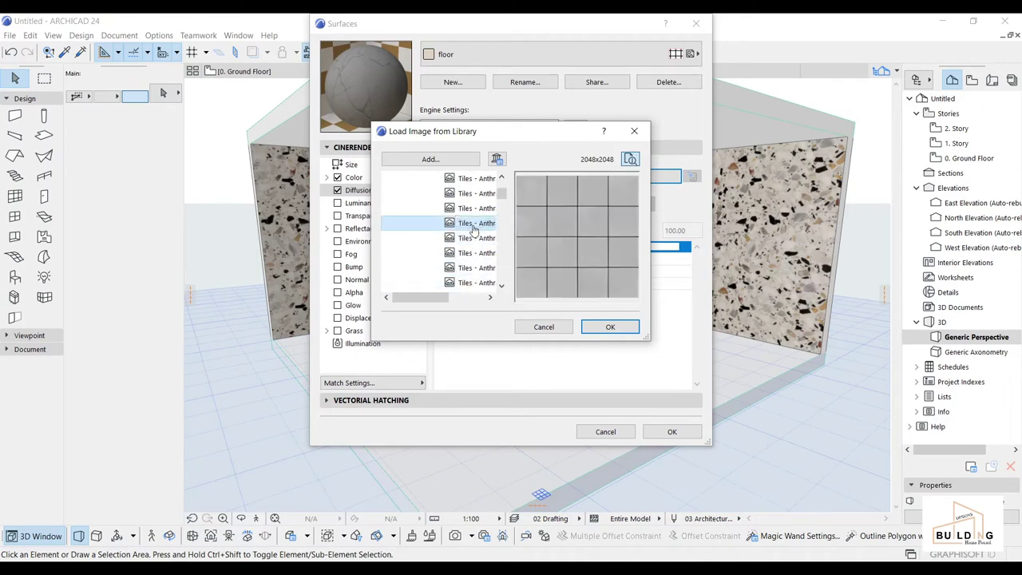
left_click(595, 327)
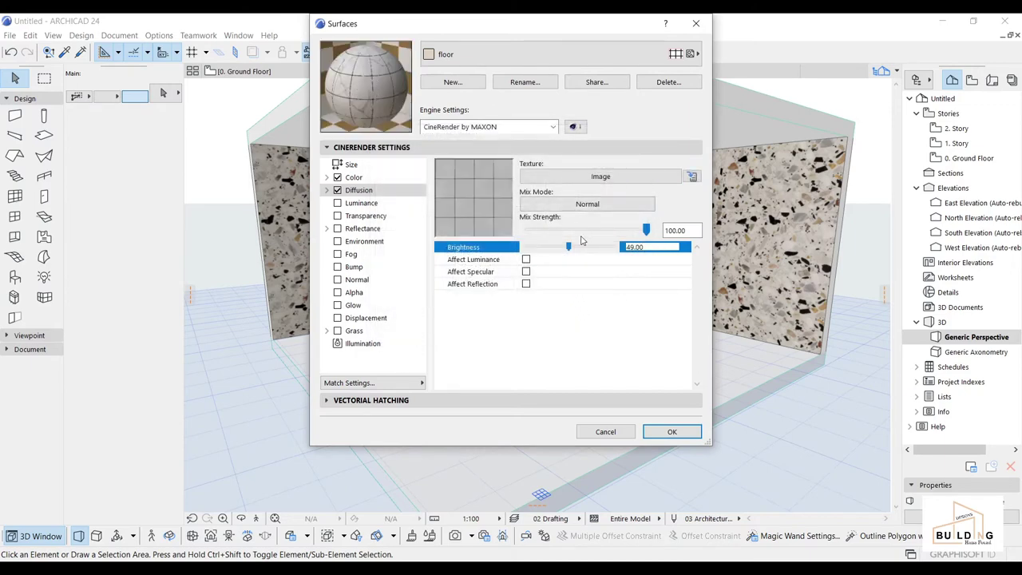
left_click_drag(567, 249, 581, 250)
Change the floor surface's CineRender Color channel to a light grey with RGB 223, 223, 223.
left_click(380, 179)
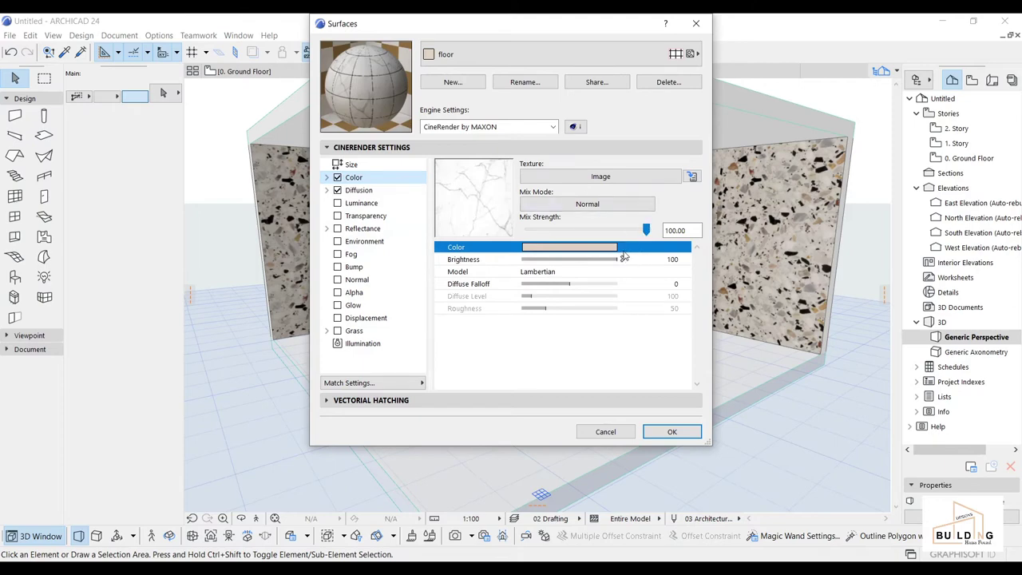
left_click(600, 251)
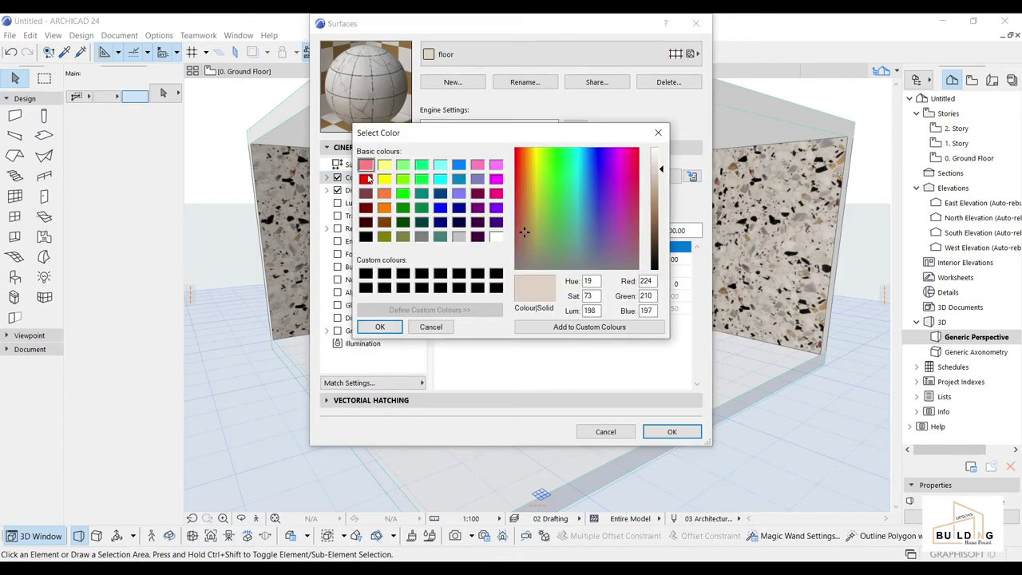
left_click(458, 237)
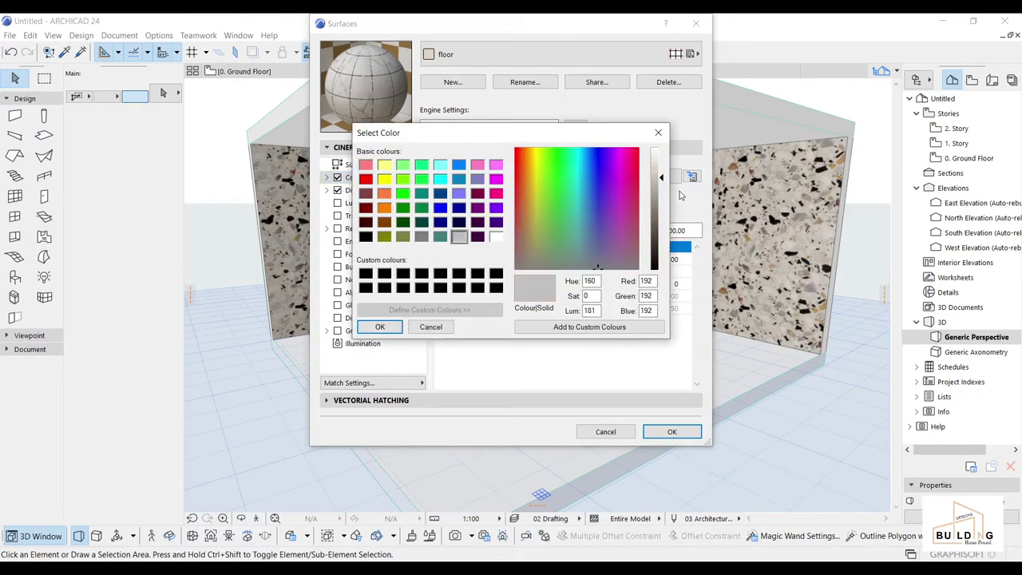
left_click_drag(660, 180, 661, 166)
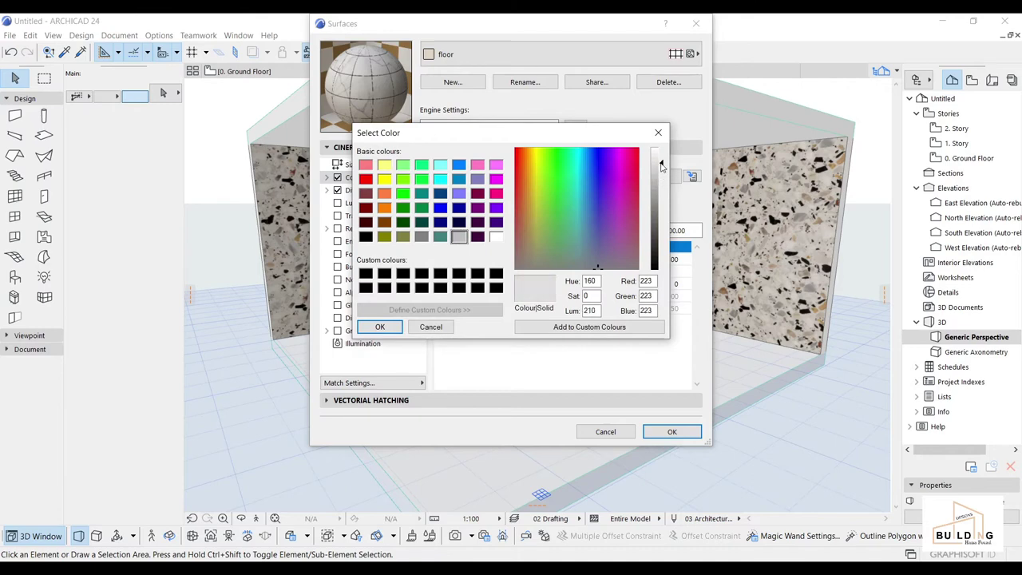
left_click(380, 327)
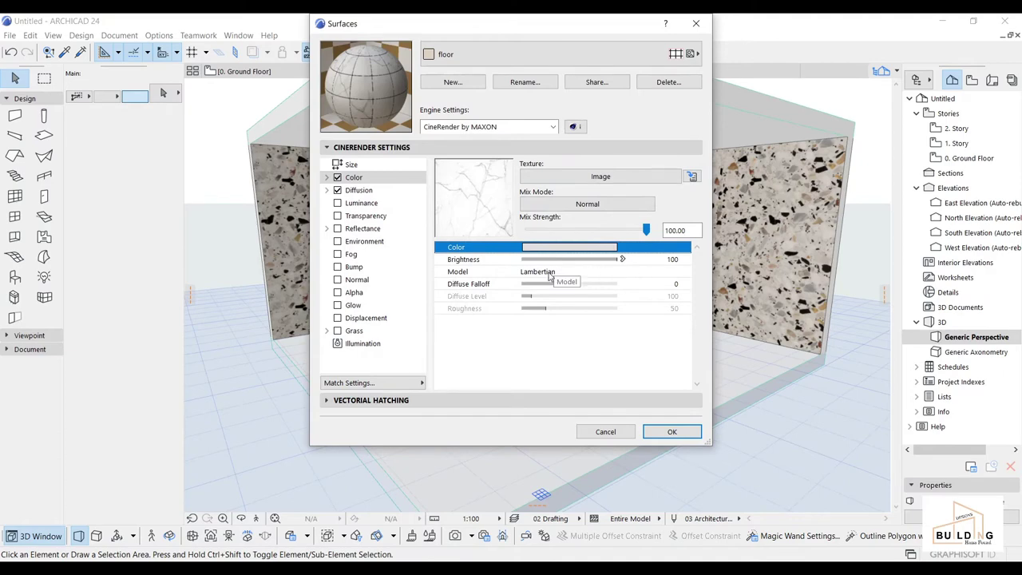
Set the brightness of the floor surface's Diffusion channel to 100.
left_click(400, 192)
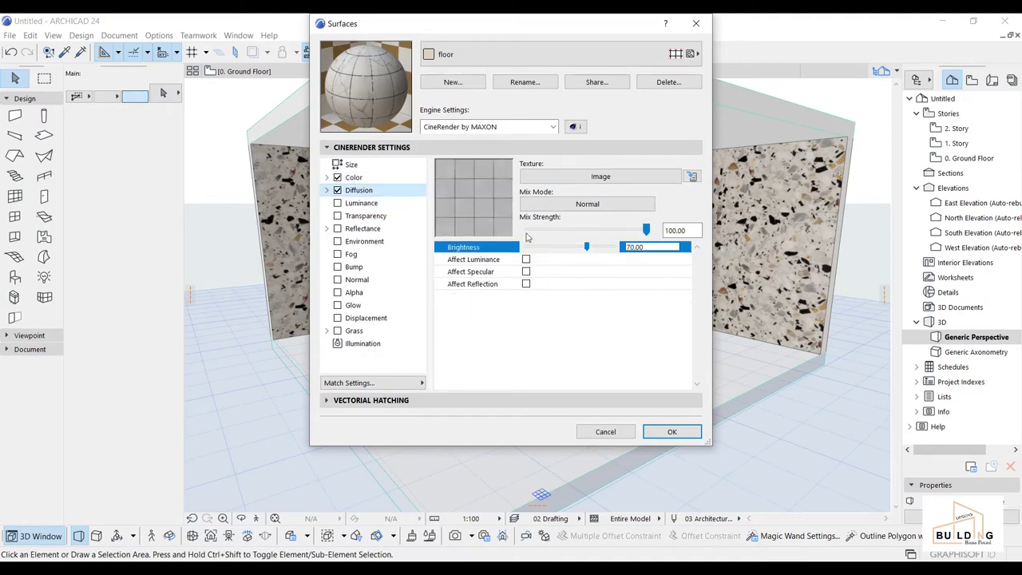
scroll(589, 251, "down", 2)
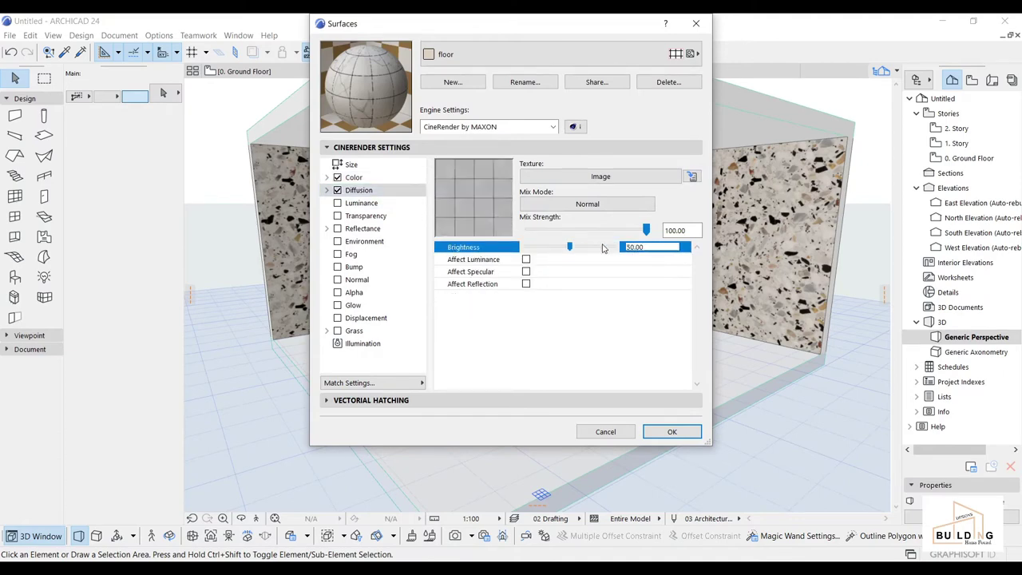
scroll(603, 250, "up", 5)
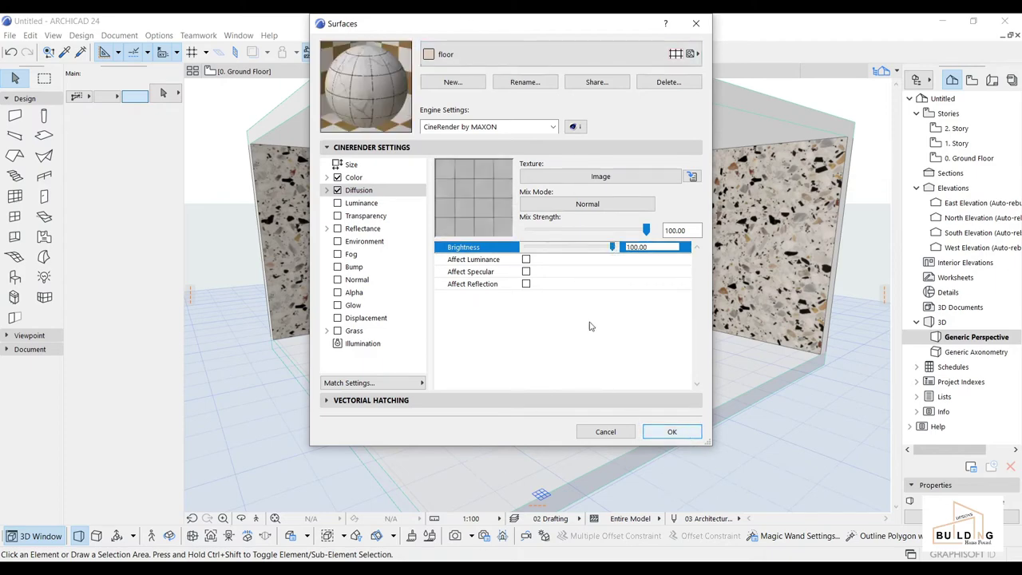
Switch the floor surface to Basic Engine, set its surface color to grey RGB 212, 212, 212, and save the surface settings.
left_click(453, 127)
left_click(455, 141)
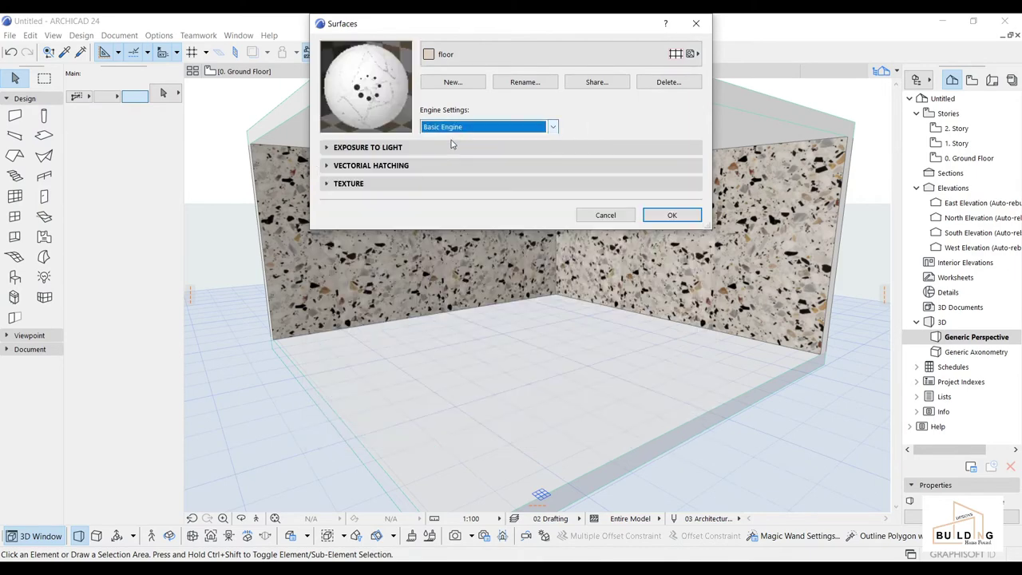
left_click(455, 147)
left_click(455, 170)
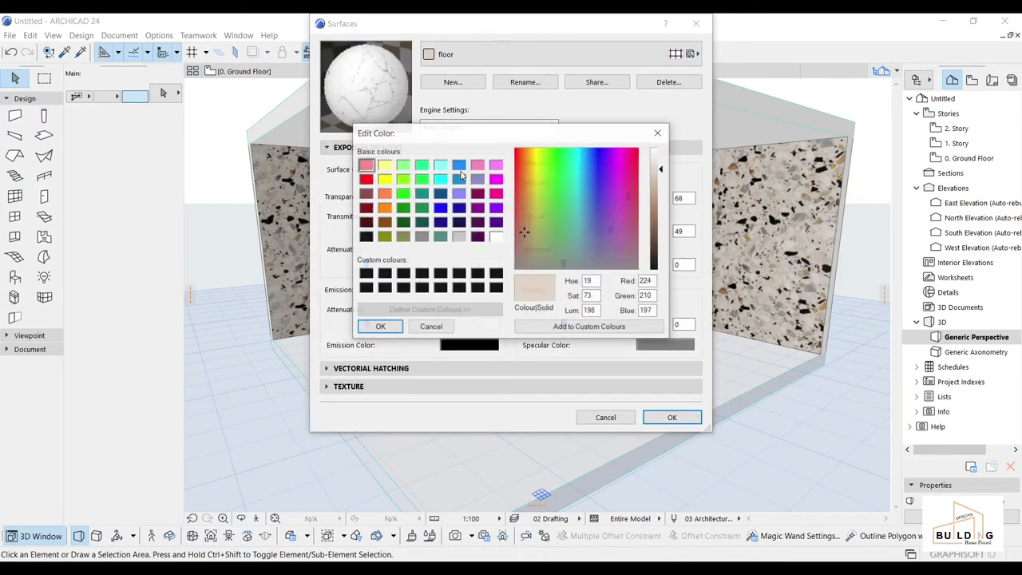
left_click(460, 238)
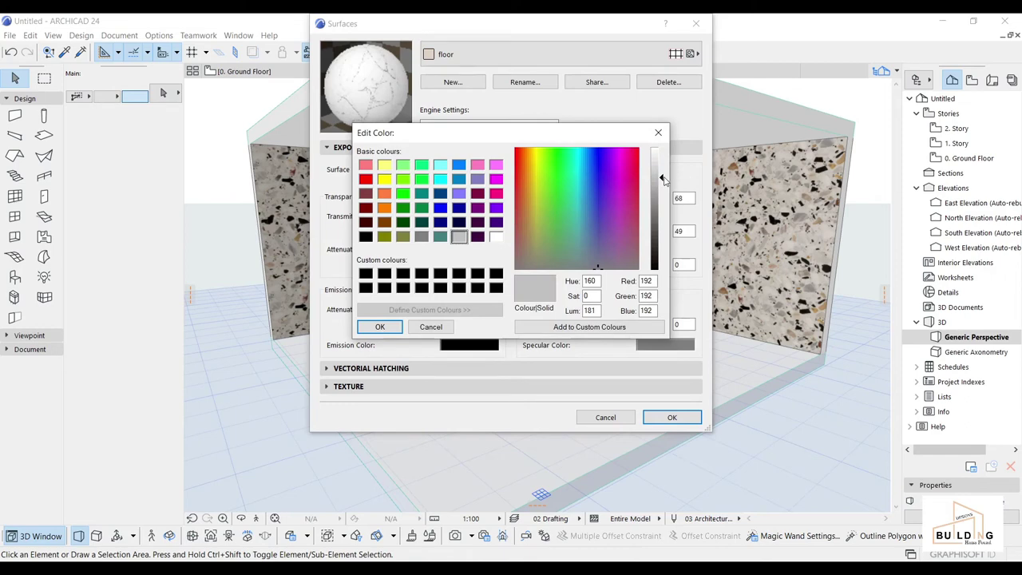
left_click_drag(662, 179, 663, 173)
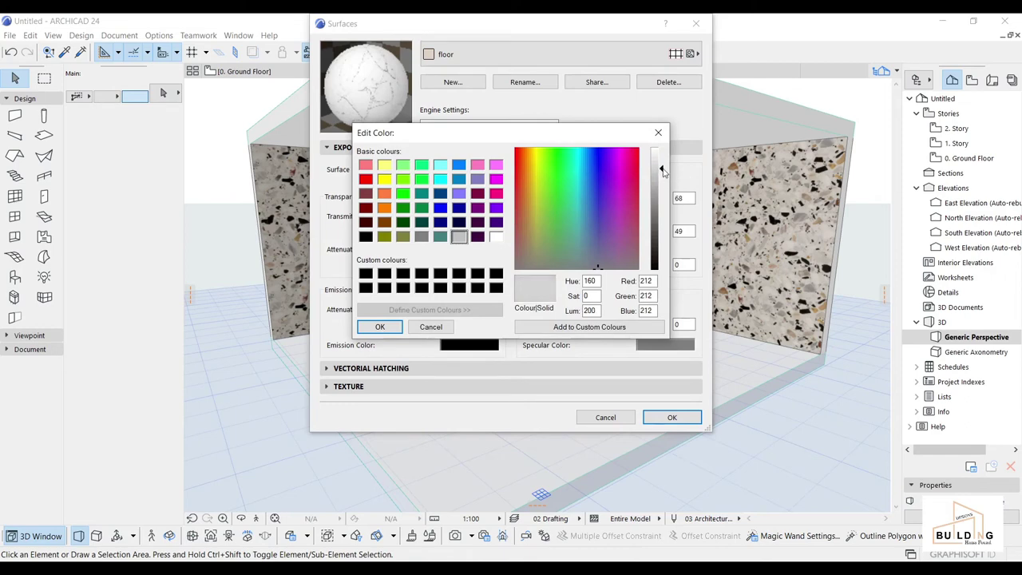
left_click(380, 327)
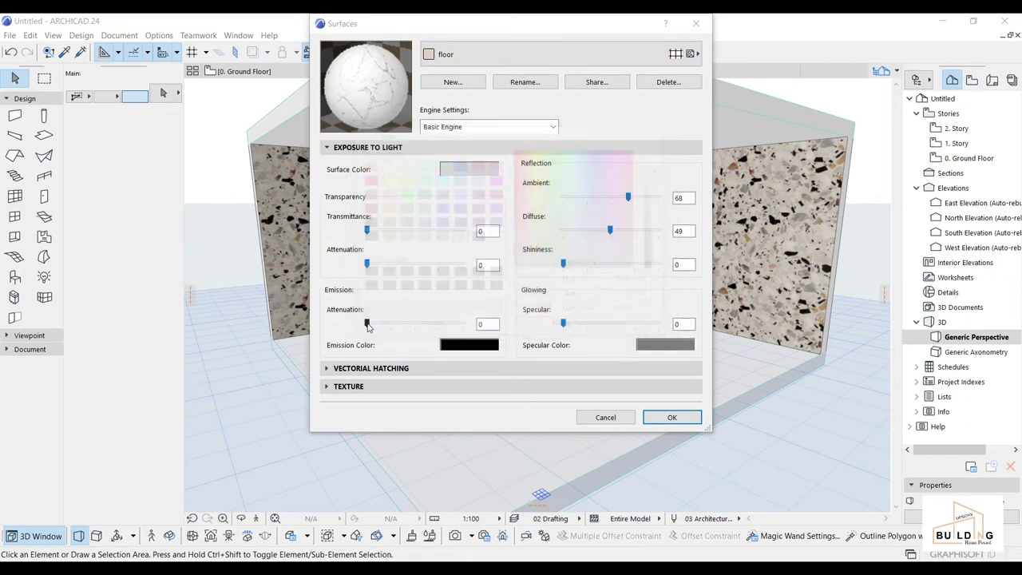
left_click(672, 417)
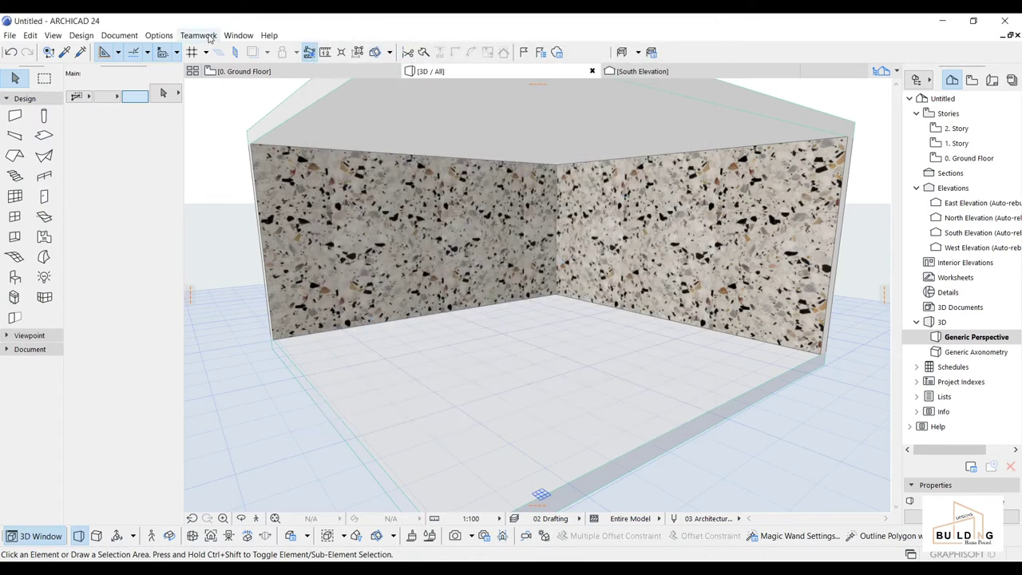
Find the floor surface in the Surface Painter, paint the room's floor slab with it, and close the painter.
left_click(238, 36)
mouse_move(289, 218)
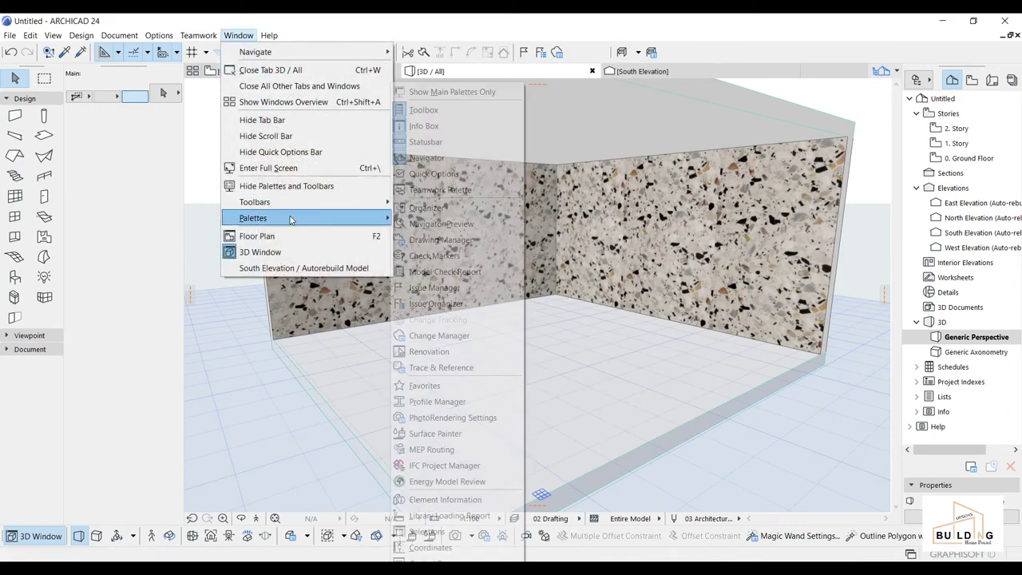
left_click(427, 437)
left_click(173, 235)
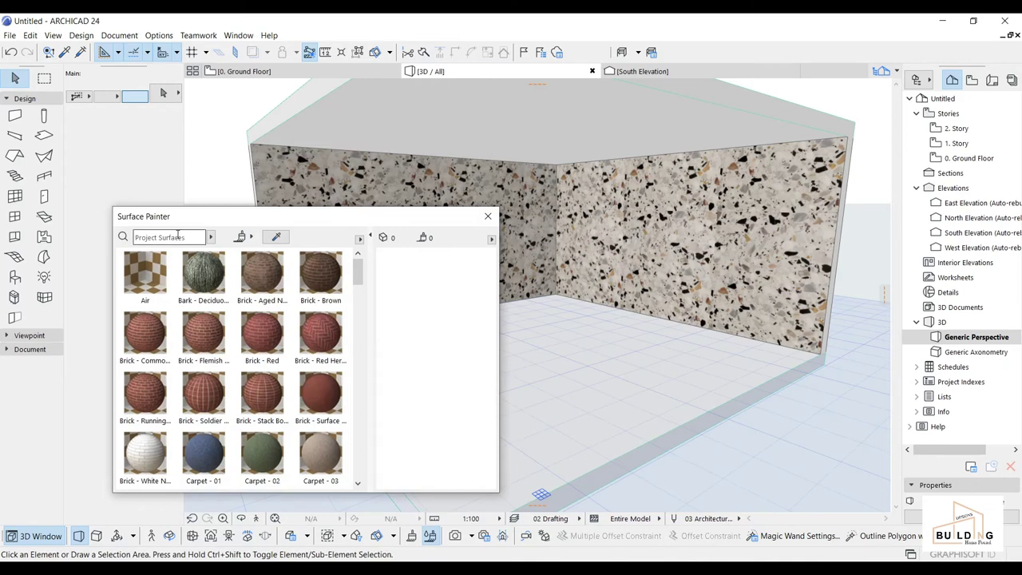
type("t")
left_click(158, 284)
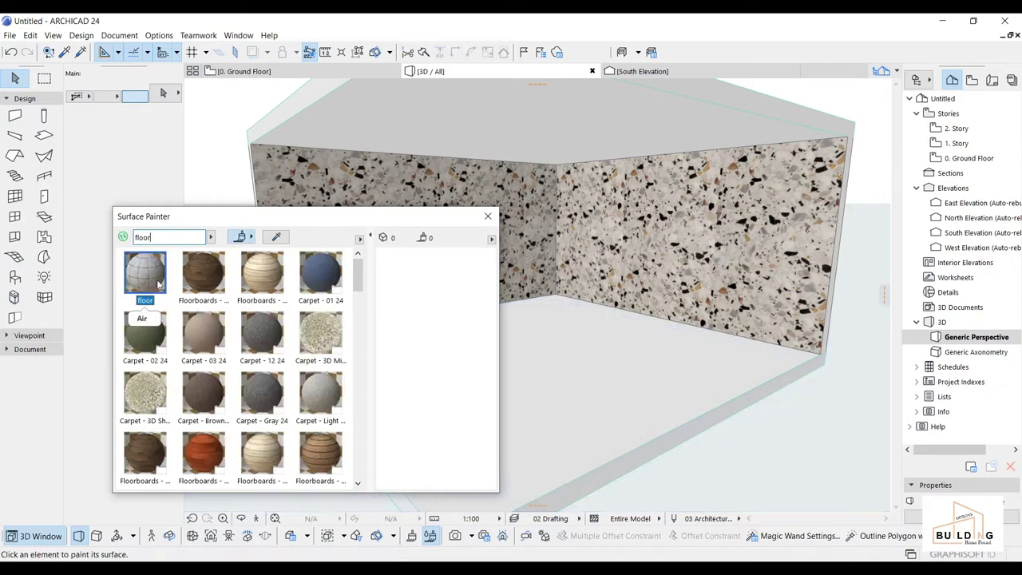
left_click(593, 366)
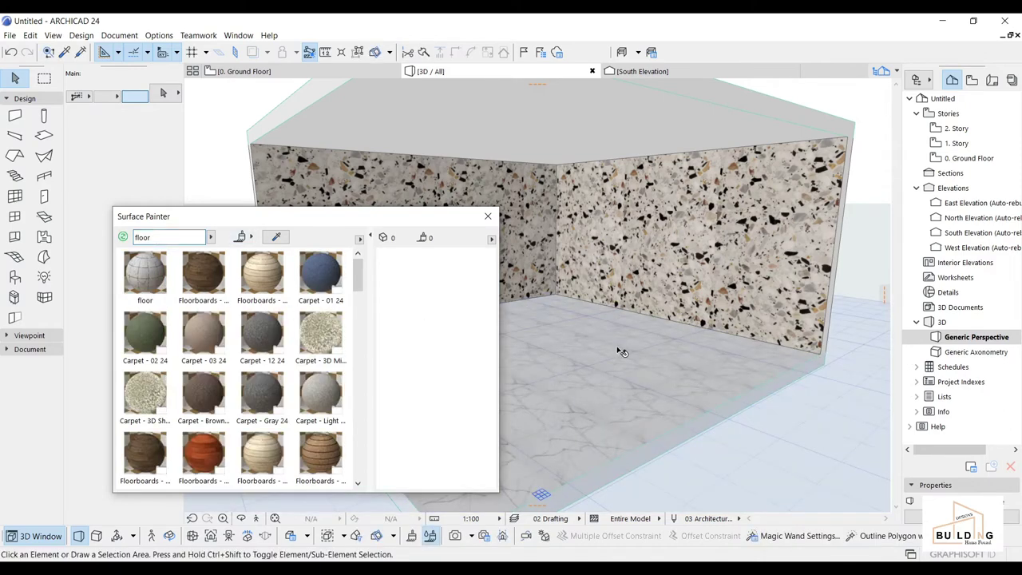
left_click(488, 215)
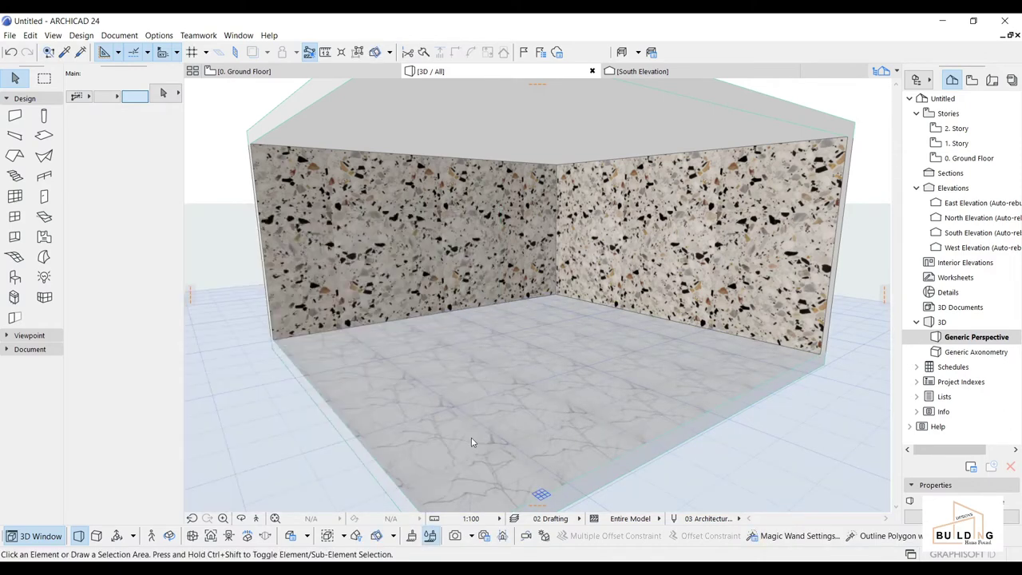
Create a new surface named wall-2 as a duplicate of Paint - Glossy White, using the Basic Engine settings.
middle_click_drag(472, 440, 504, 495, "shift")
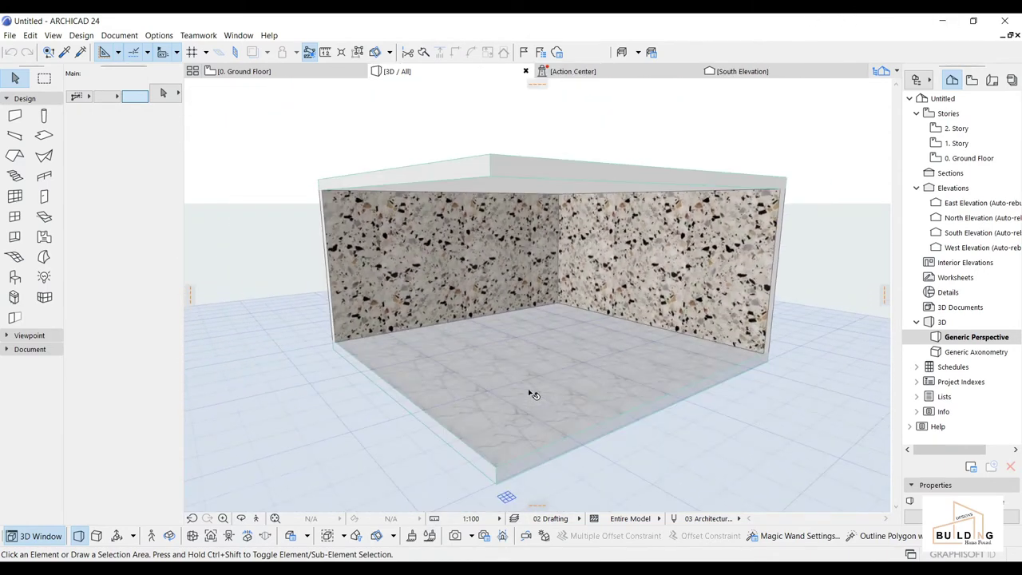
mouse_move(566, 368)
middle_mouse_down("shift")
mouse_move(520, 378)
mouse_move(520, 388)
mouse_move(571, 371)
middle_mouse_up("shift")
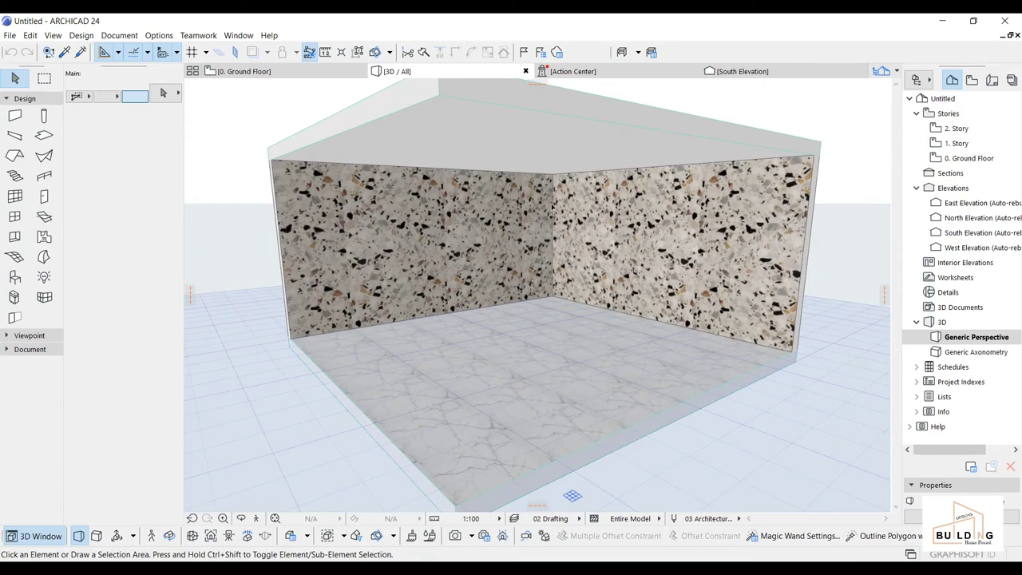
left_click(159, 35)
mouse_move(193, 52)
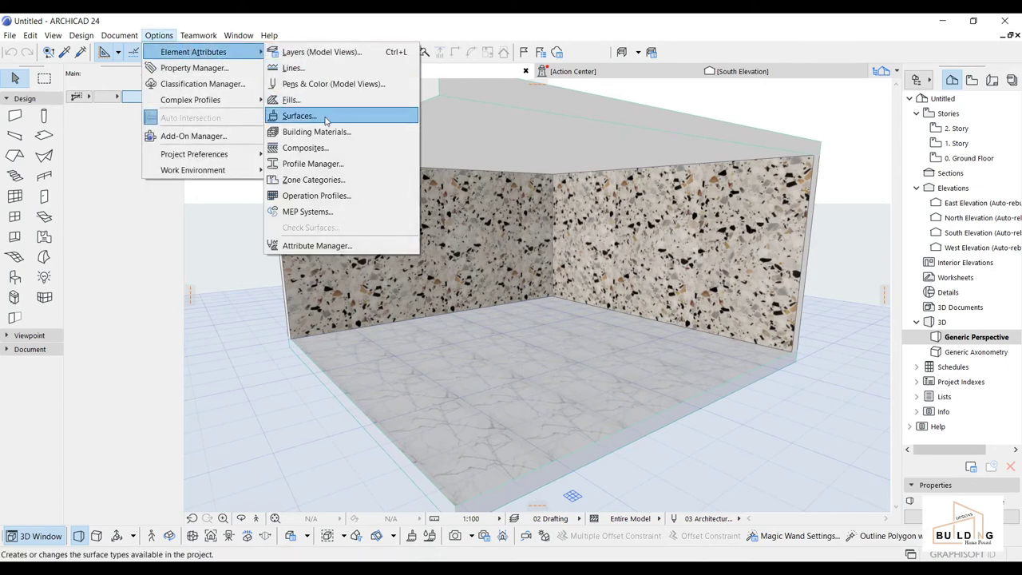
left_click(325, 118)
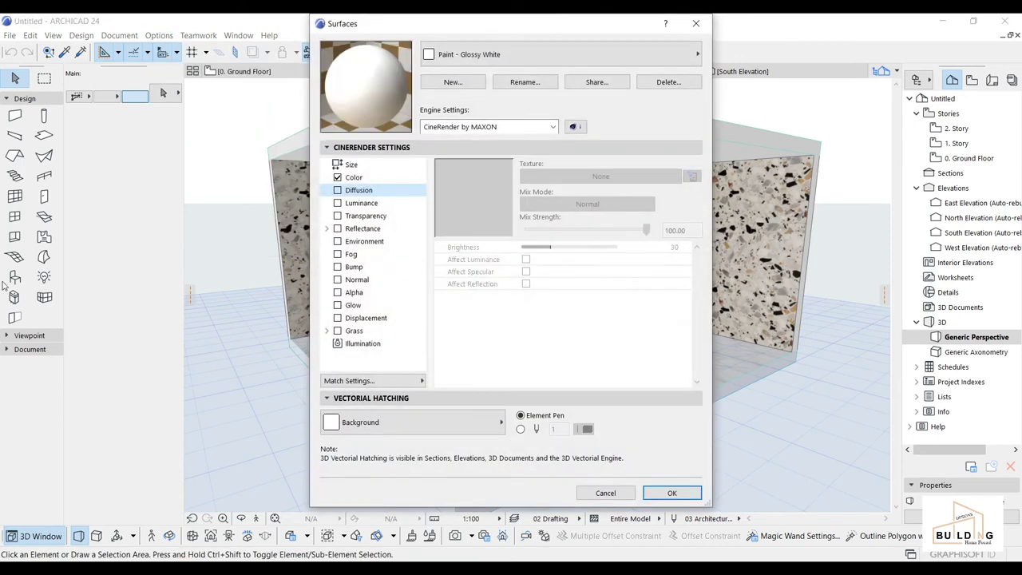
left_click(471, 127)
left_click(451, 139)
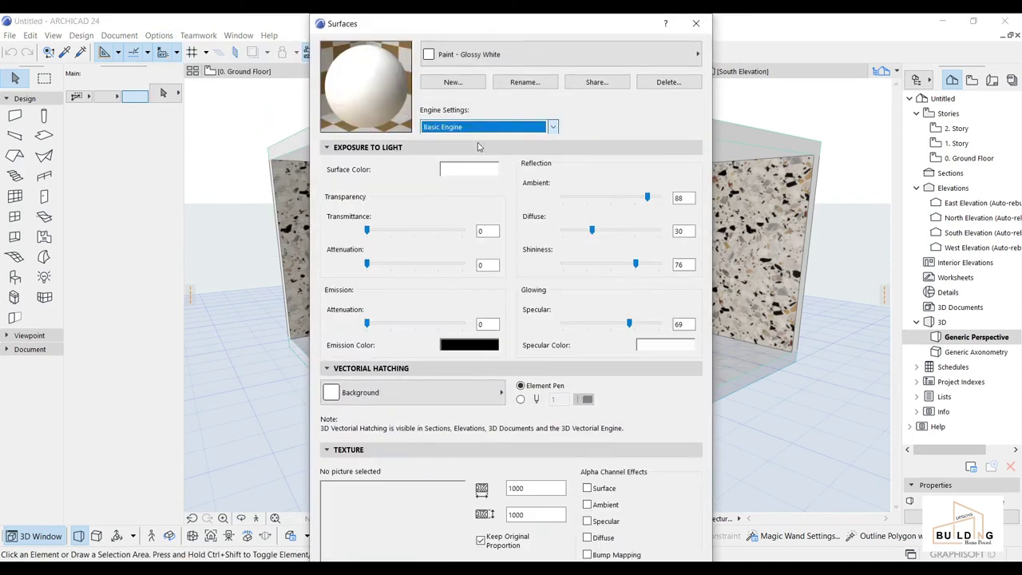
left_click(461, 82)
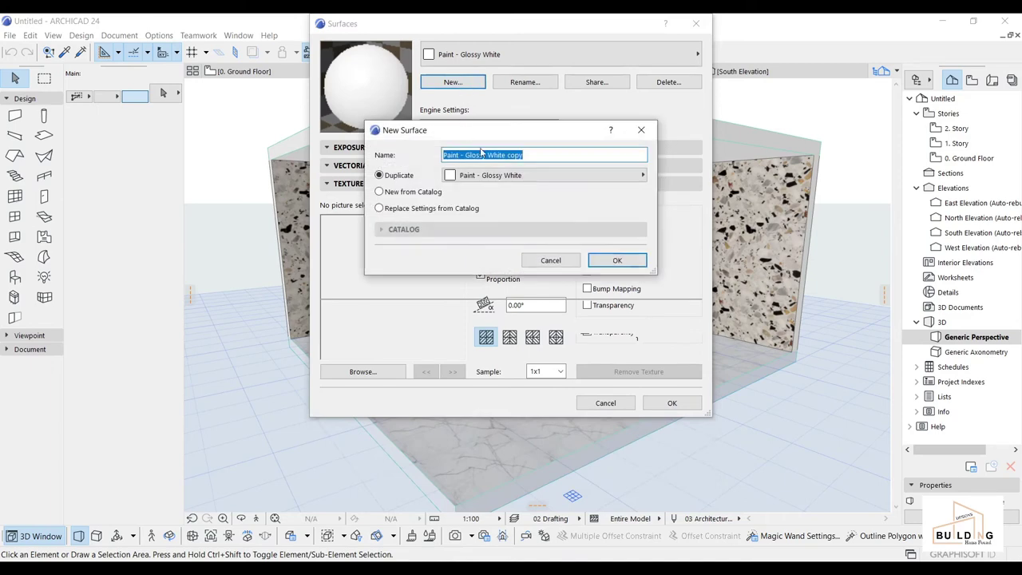
type("wall-2")
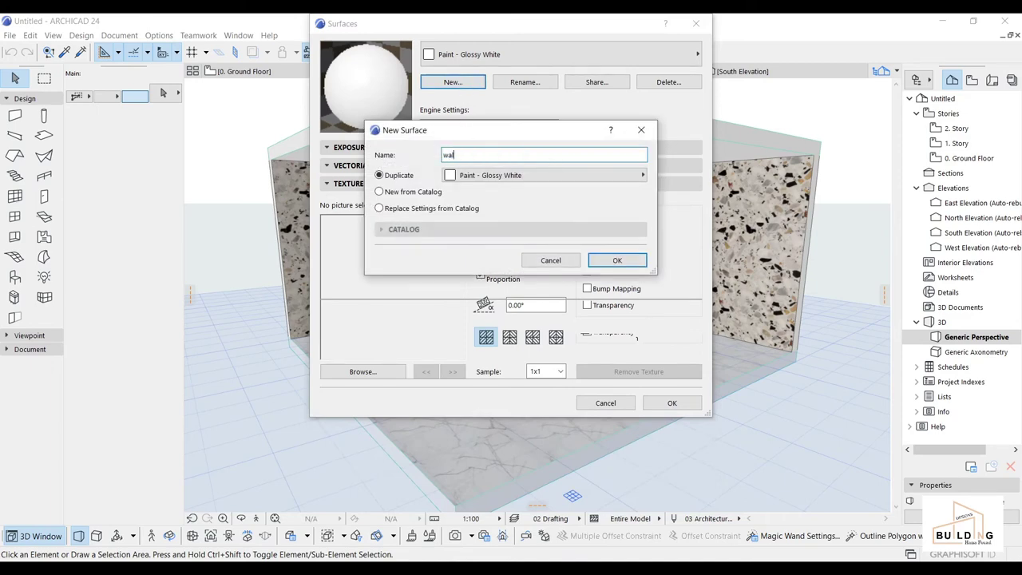
left_click(617, 260)
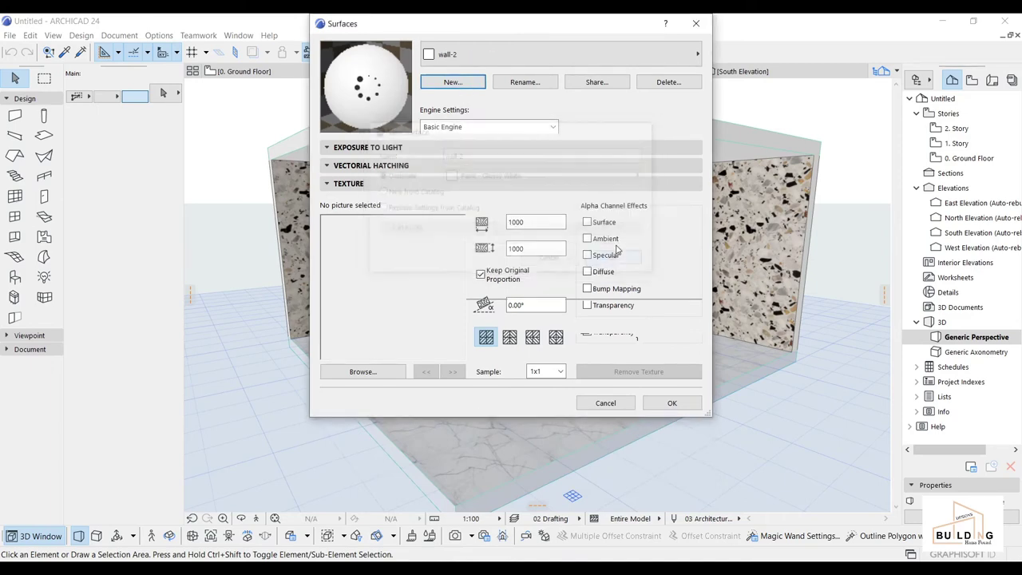
Load the image D2i1FH from the pictures folder as the texture of the wall-2 surface.
left_click(377, 375)
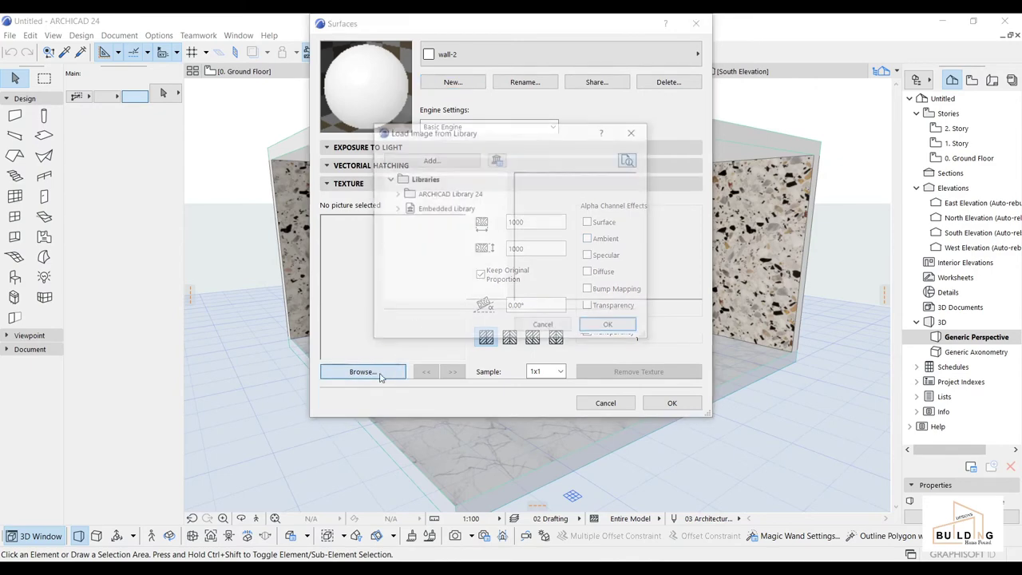
left_click(430, 159)
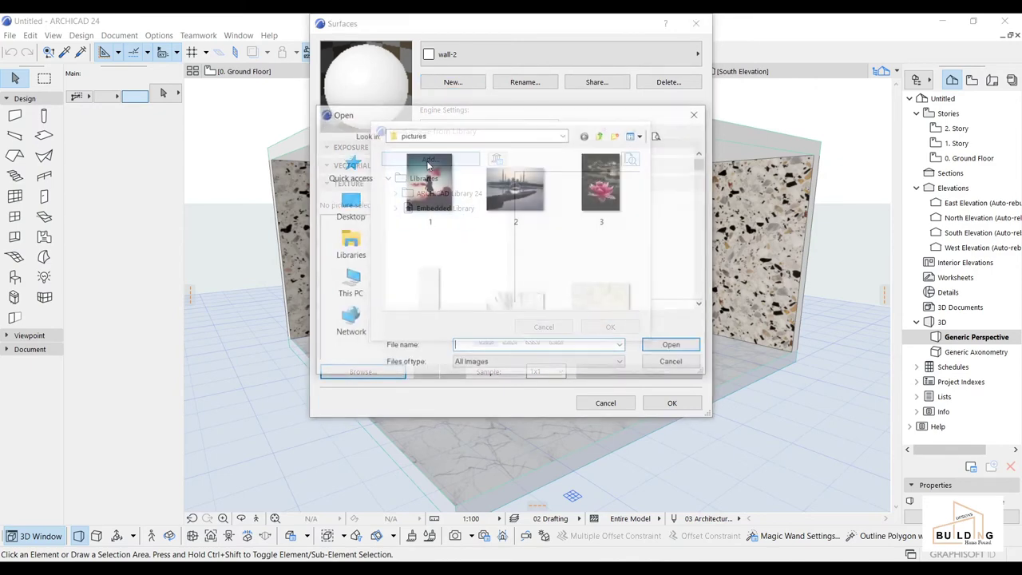
scroll(469, 256, "down", 5)
scroll(469, 264, "down", 2)
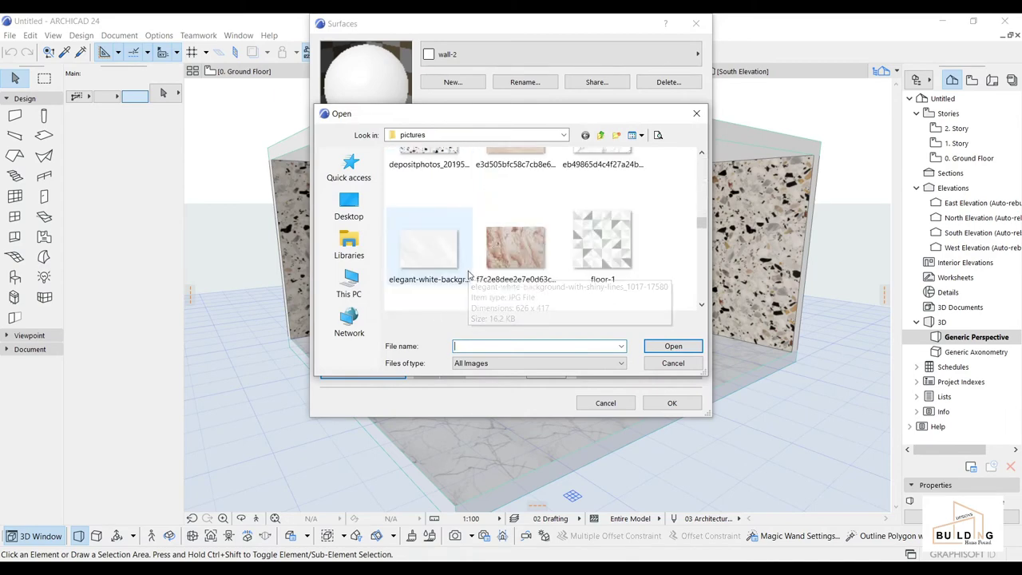
scroll(480, 240, "up", 4)
left_click(505, 241)
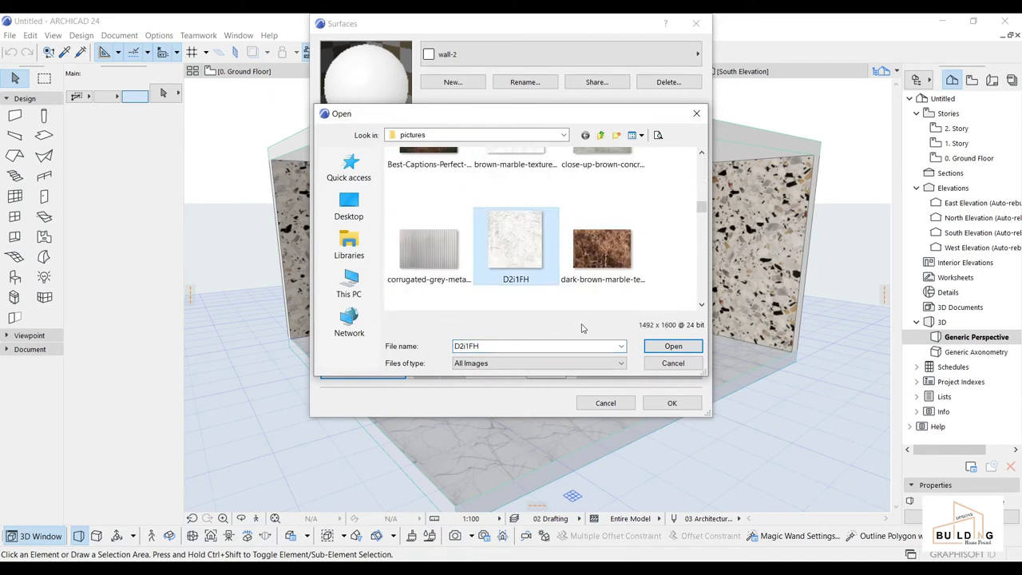
left_click(649, 346)
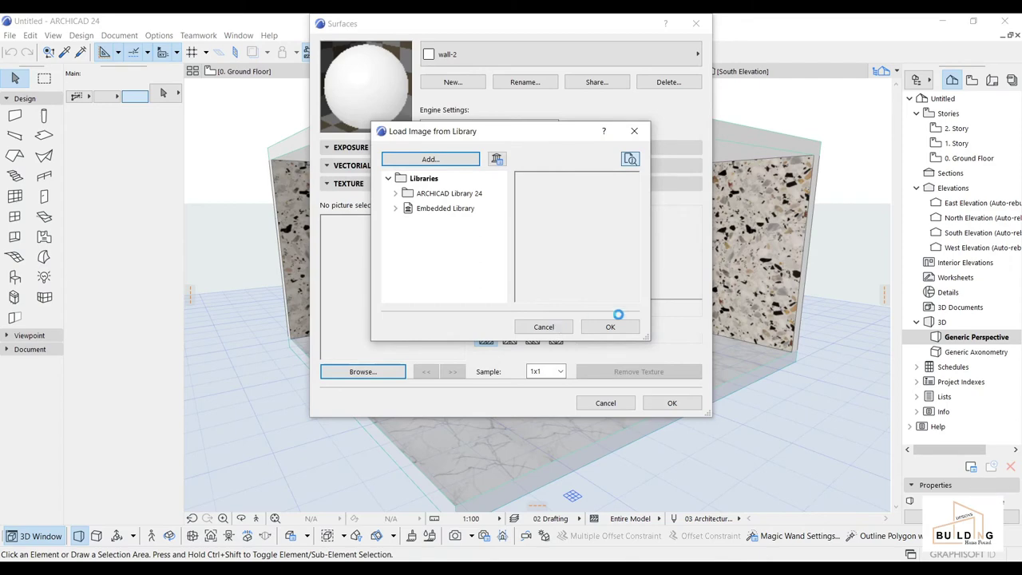
left_click(610, 328)
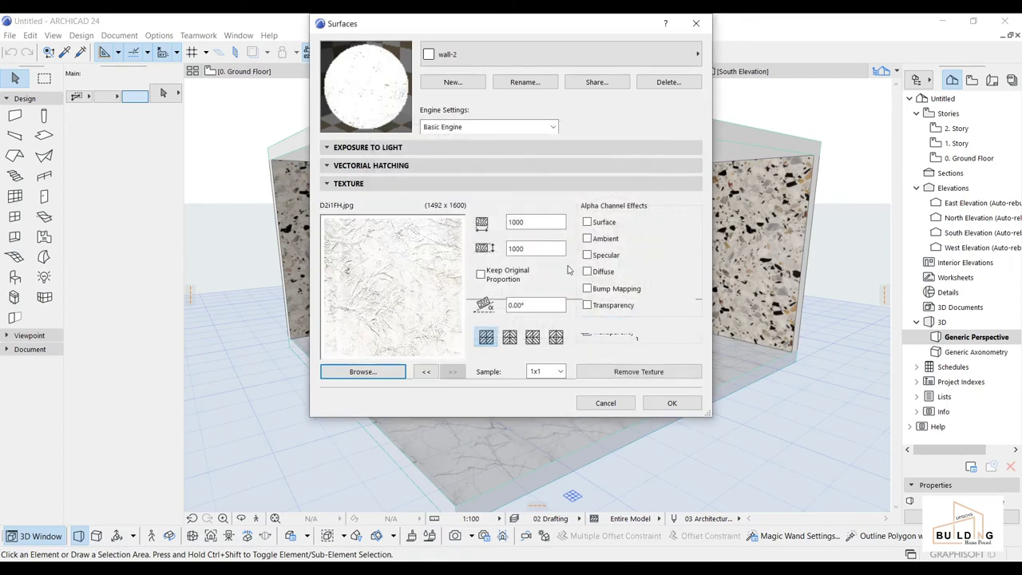
Set the vectorial hatching of the wall-2 surface to Block - Stack Bond.
left_click(455, 166)
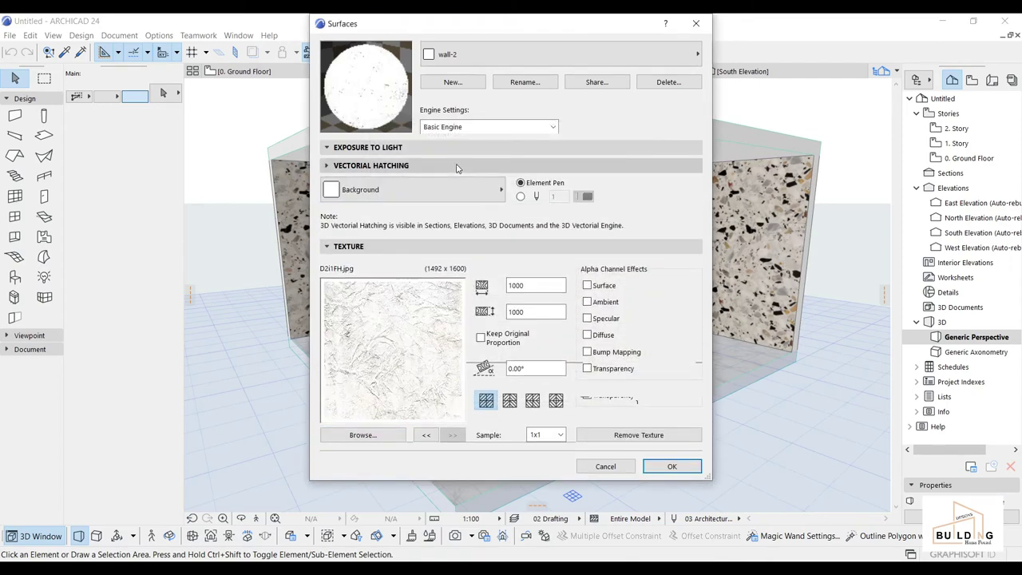
left_click(459, 189)
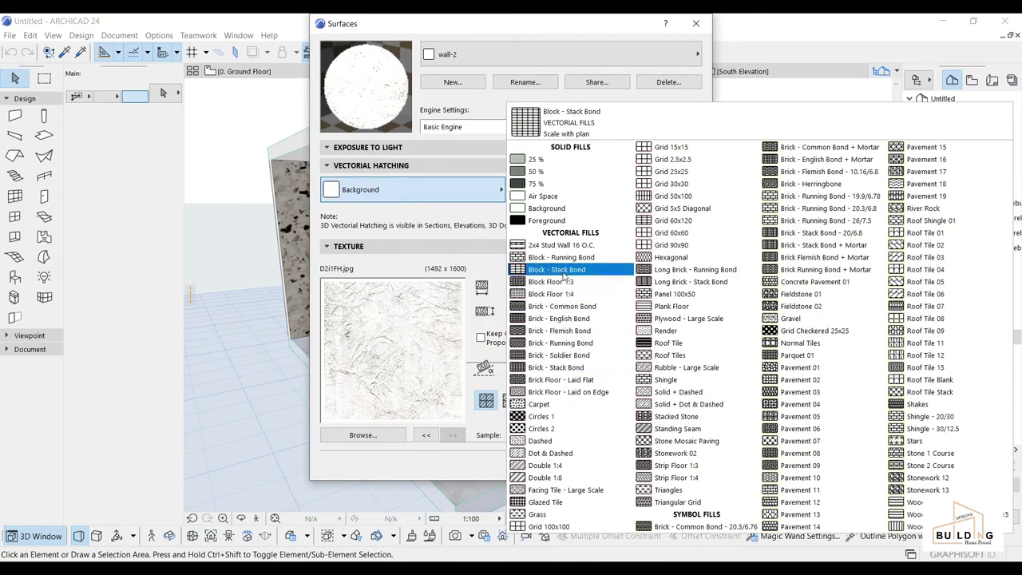
left_click(562, 272)
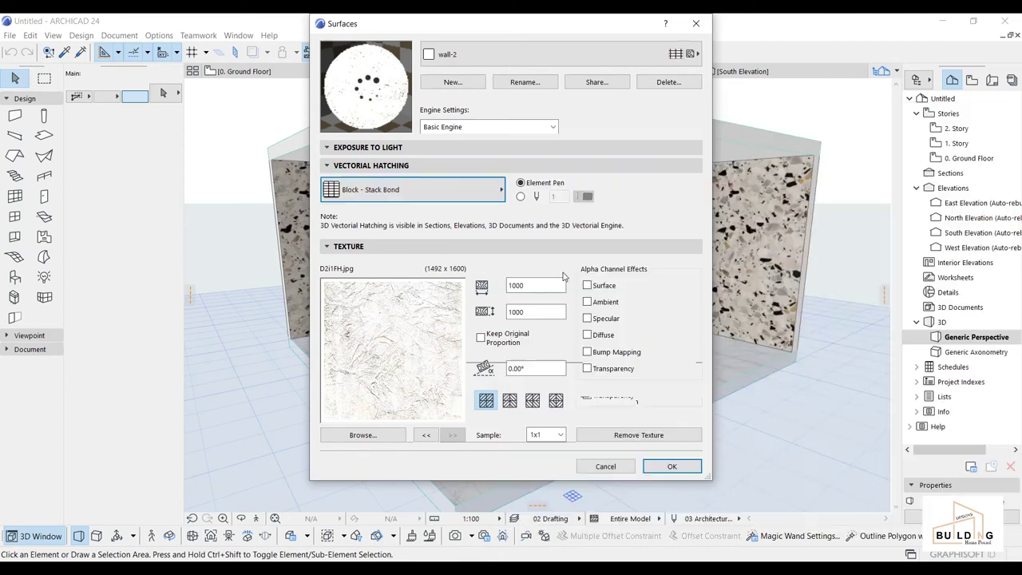
left_click(424, 165)
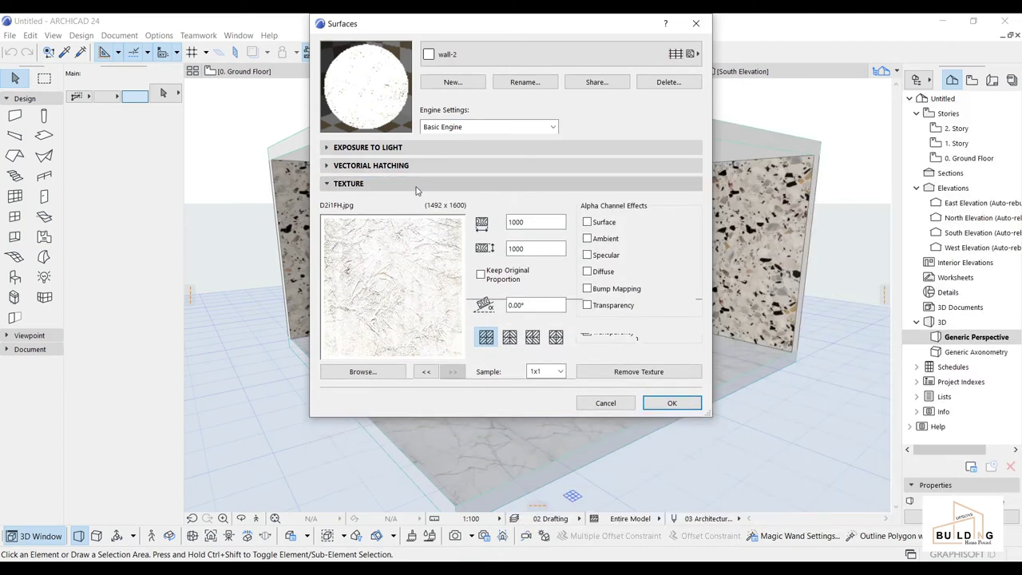
Lower the wall-2 surface's ambient reflection to 65 and its diffuse reflection to 29.
left_click(431, 184)
left_click(436, 148)
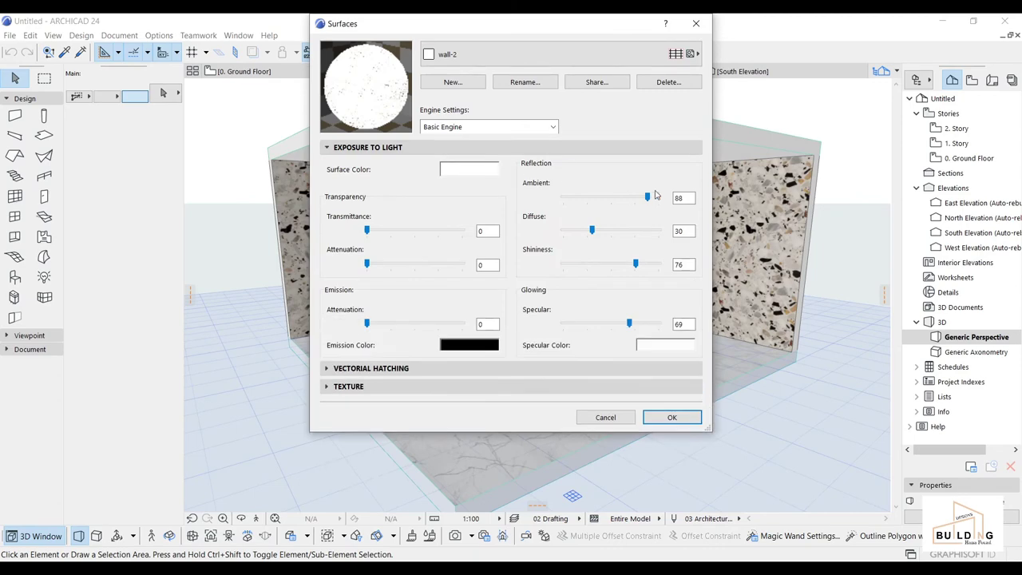
left_click_drag(648, 200, 591, 232)
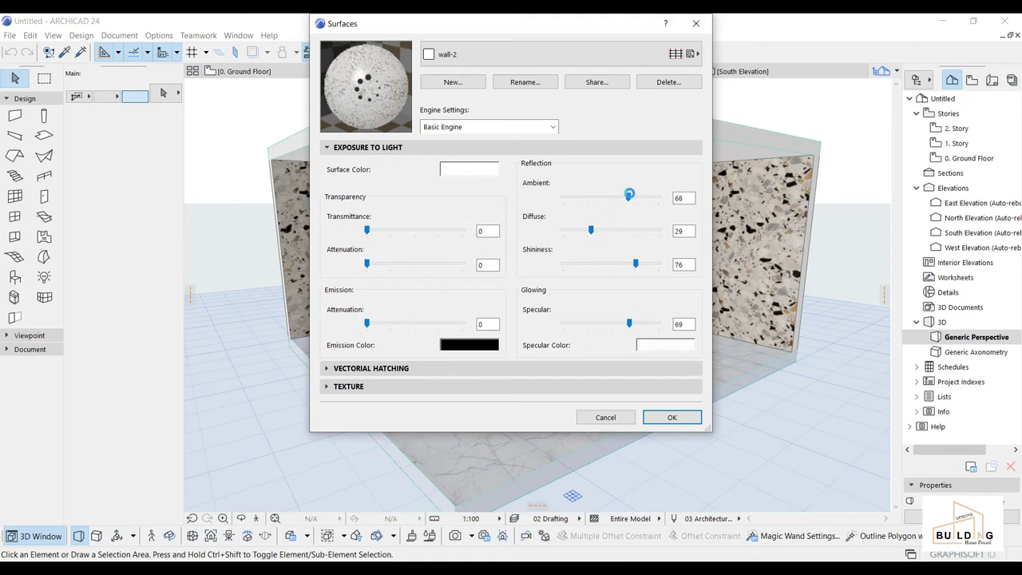
mouse_move(628, 201)
left_mouse_down()
mouse_move(582, 202)
mouse_move(625, 203)
left_mouse_up()
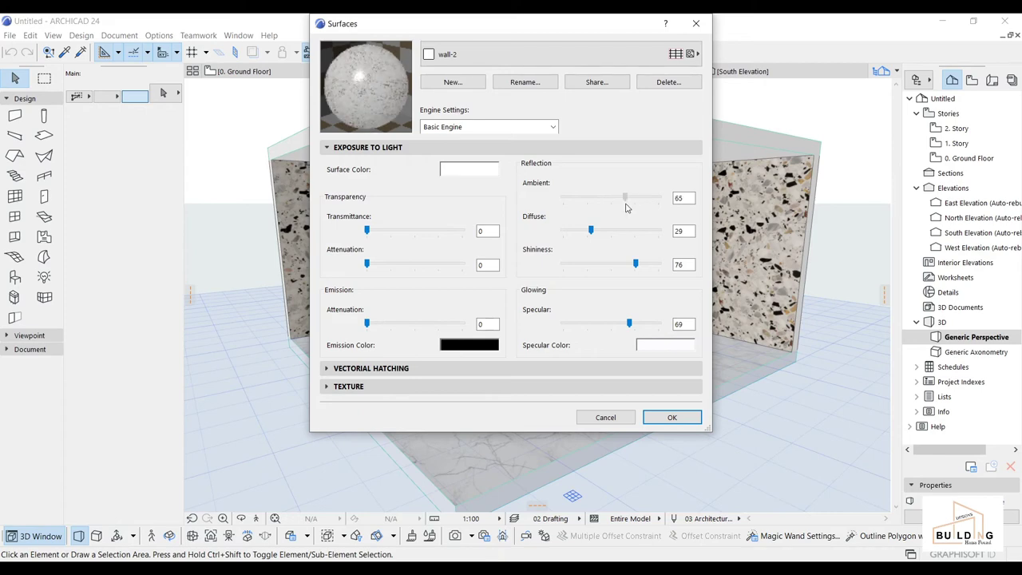
Set the wall-2 surface color to light pink RGB 226, 199, 199, with transmittance at 0.
left_click(464, 171)
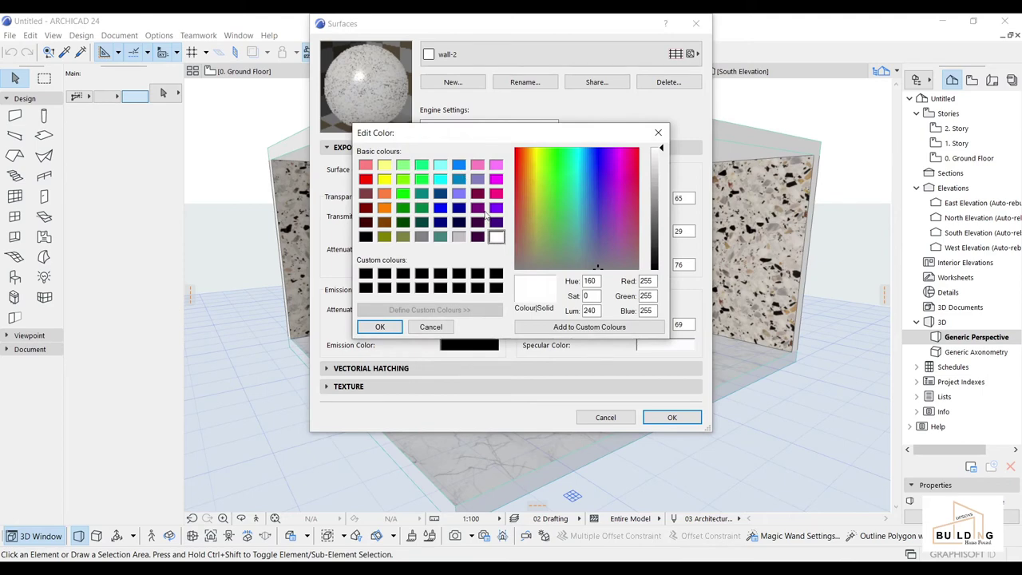
left_click(366, 194)
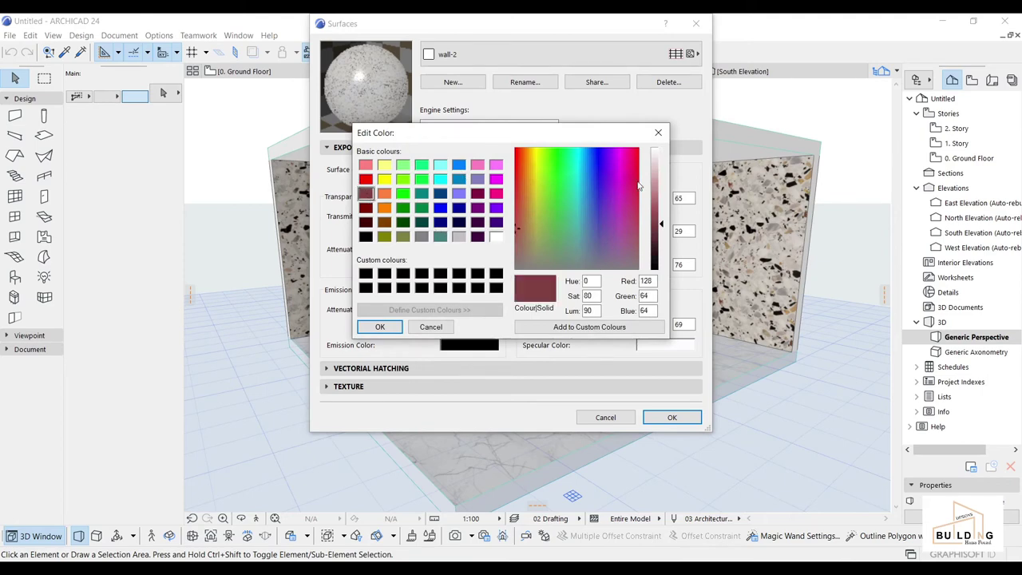
left_click_drag(662, 225, 663, 170)
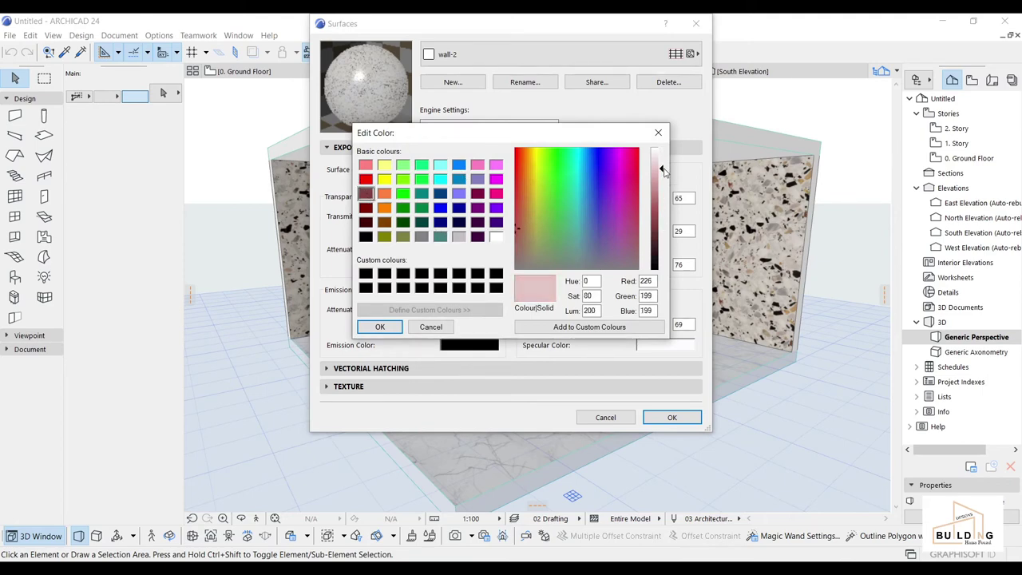
left_click(381, 327)
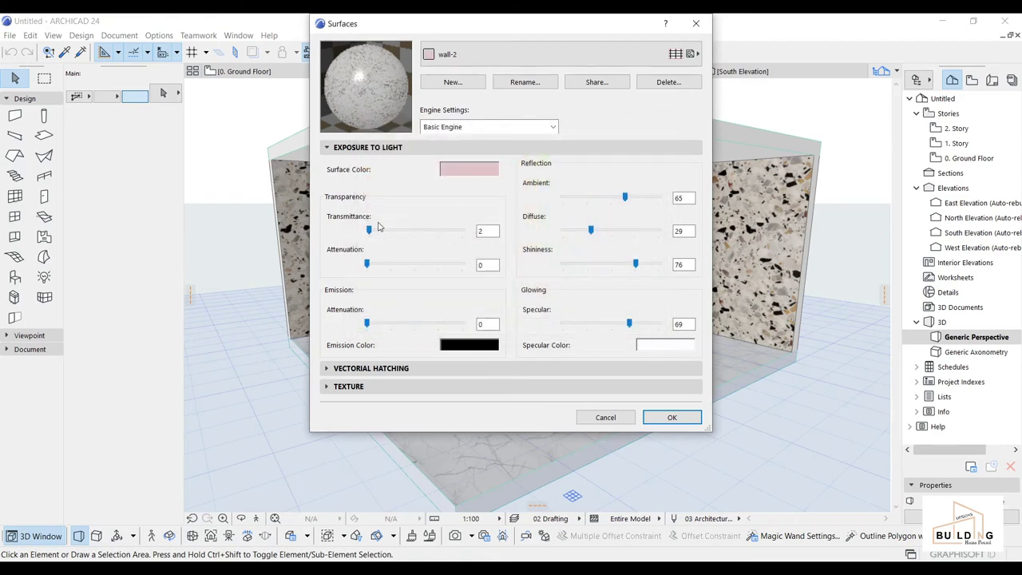
left_click_drag(370, 232, 358, 237)
Switch wall-2 to the CineRender by MAXON engine and update its CineRender settings from the Basic ones.
left_click(394, 368)
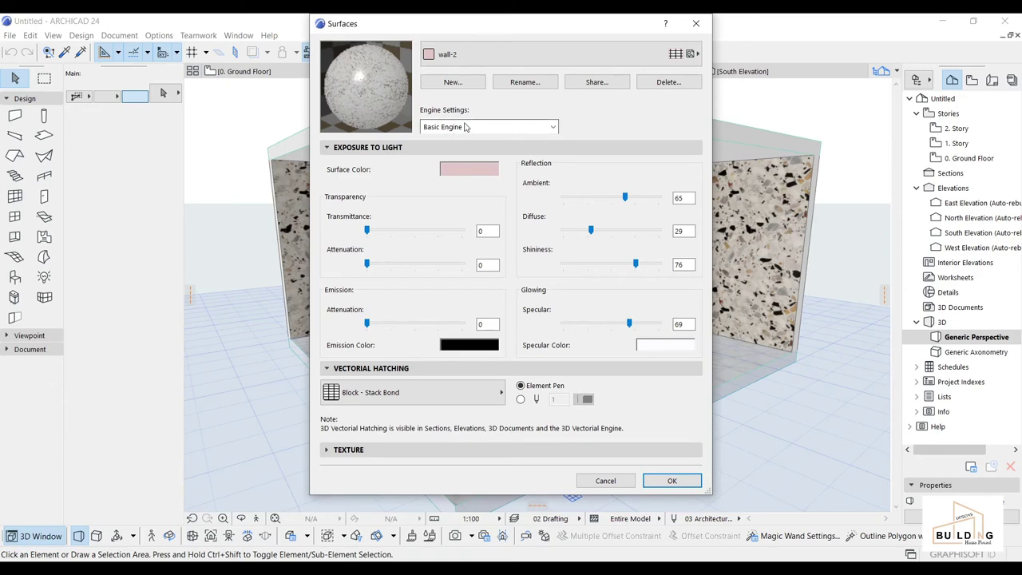
left_click(489, 126)
left_click(479, 150)
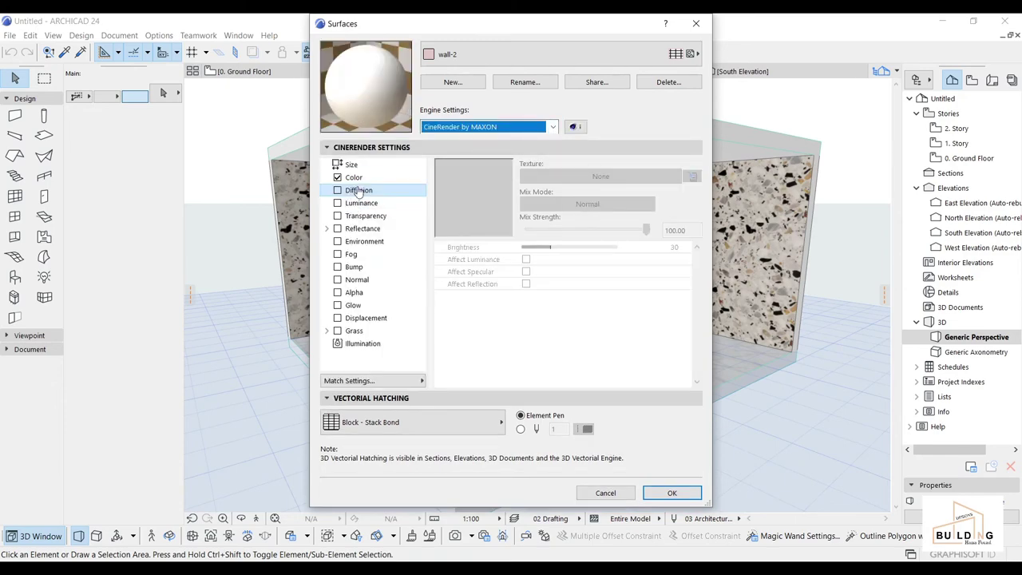
left_click(349, 380)
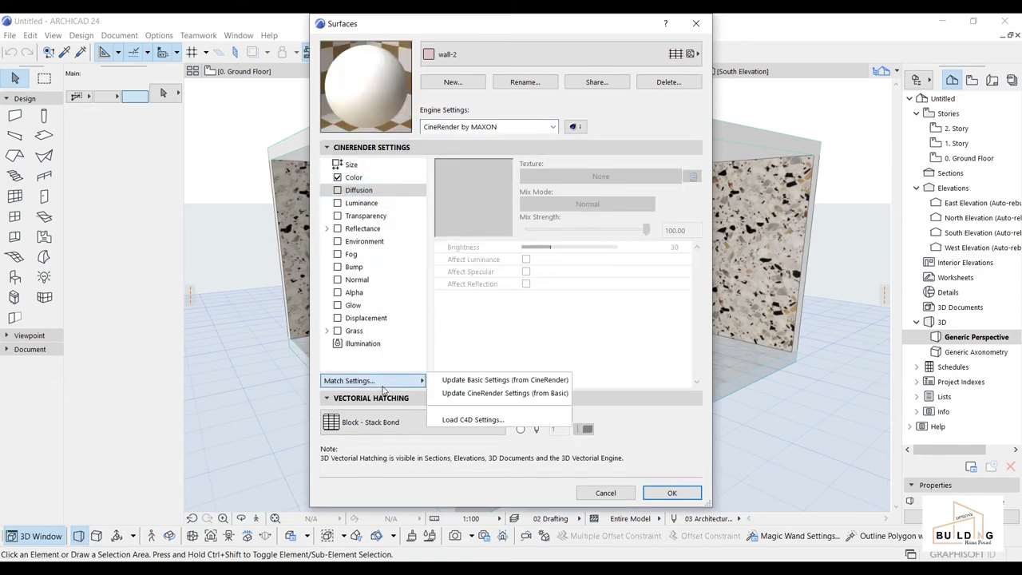
left_click(509, 394)
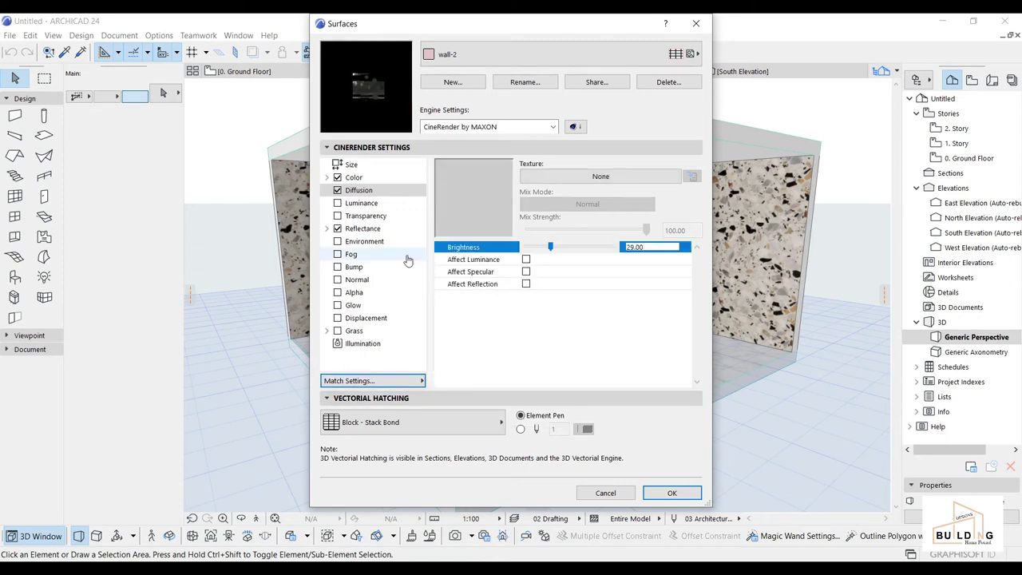
Turn off the Reflectance channel of wall-2 and leave its Diffusion channel enabled.
left_click(336, 229)
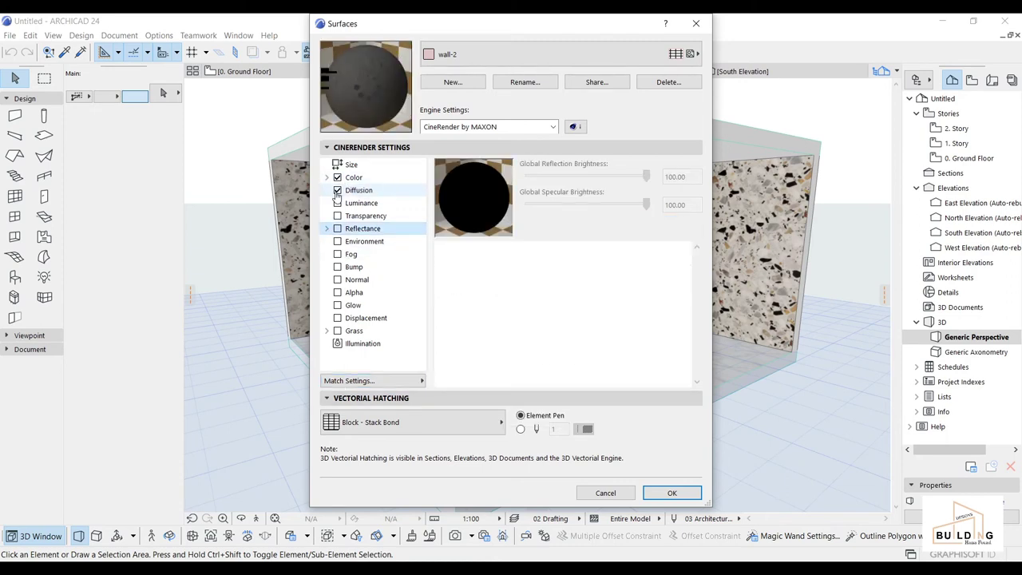
left_click(336, 190)
left_click(337, 190)
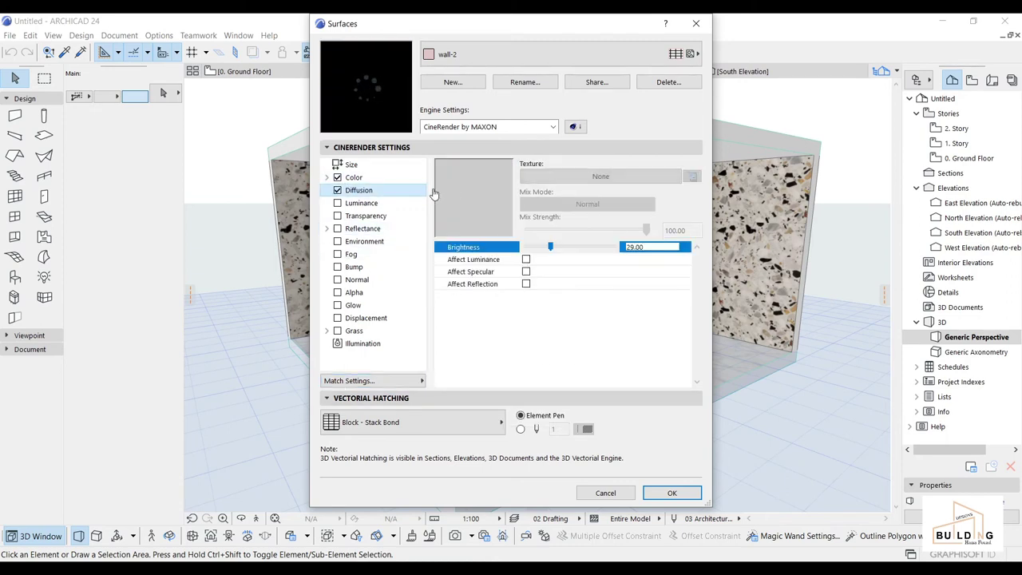
Load the Wood - 20 b image from the Wood 24 library folder as the Diffusion texture of wall-2.
left_click(595, 183)
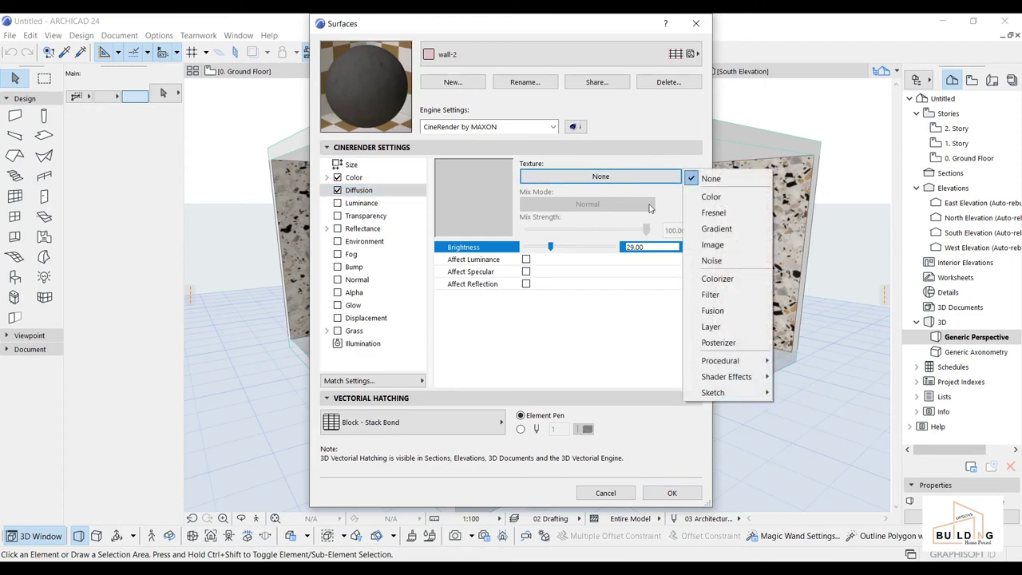
left_click(723, 247)
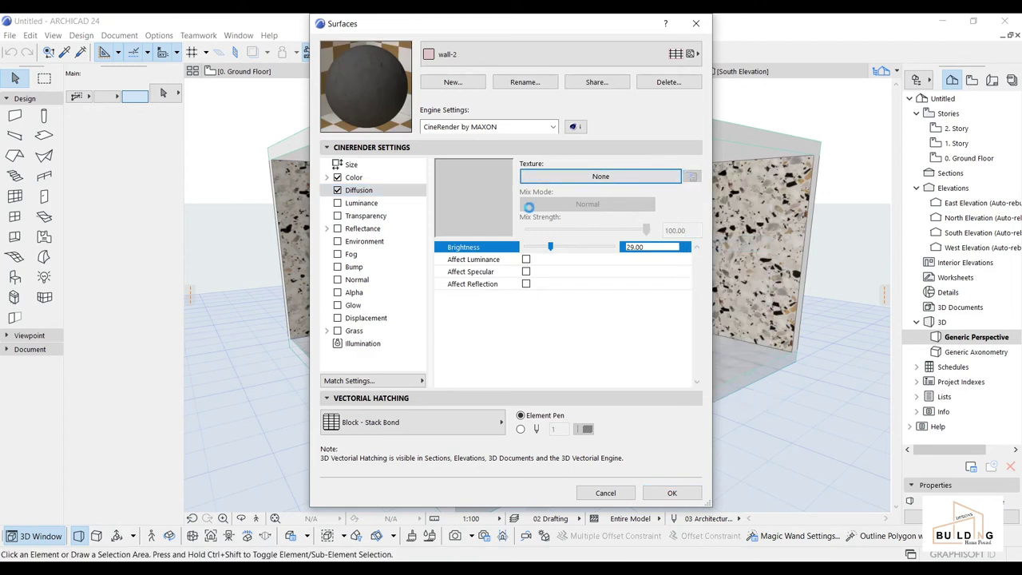
left_click(395, 195)
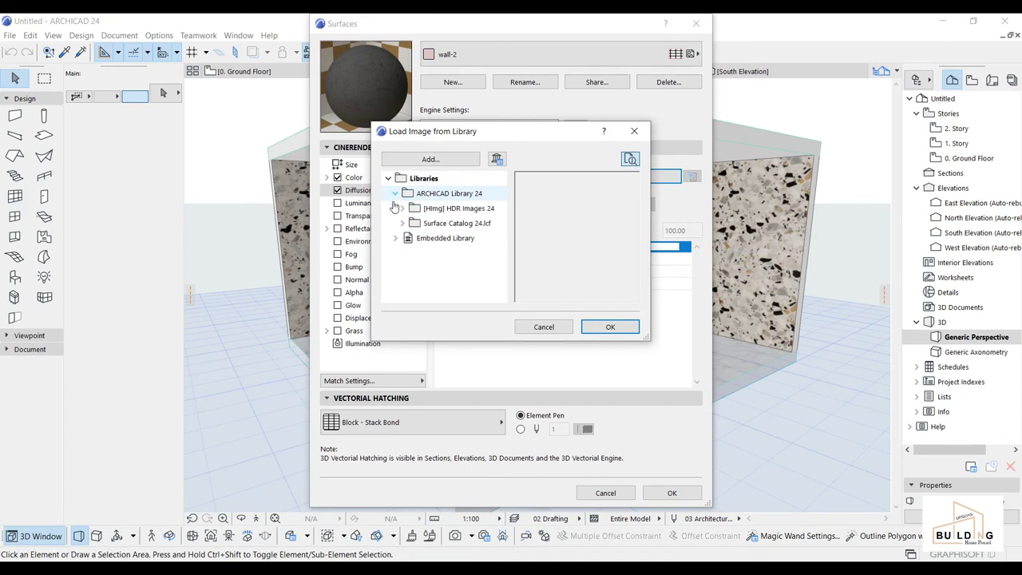
left_click(402, 223)
left_click(409, 238)
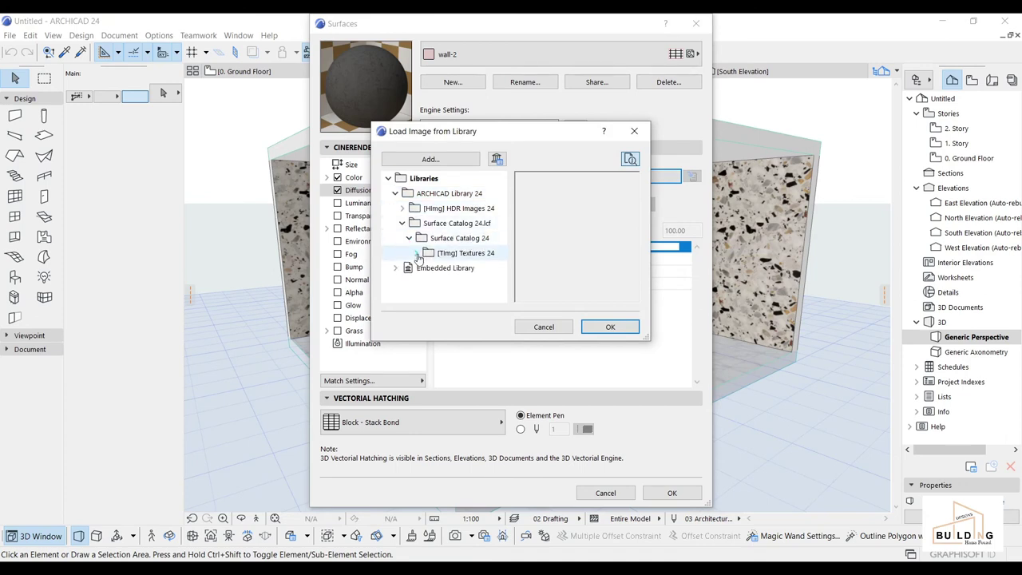
left_click(416, 253)
scroll(435, 263, "down", 5)
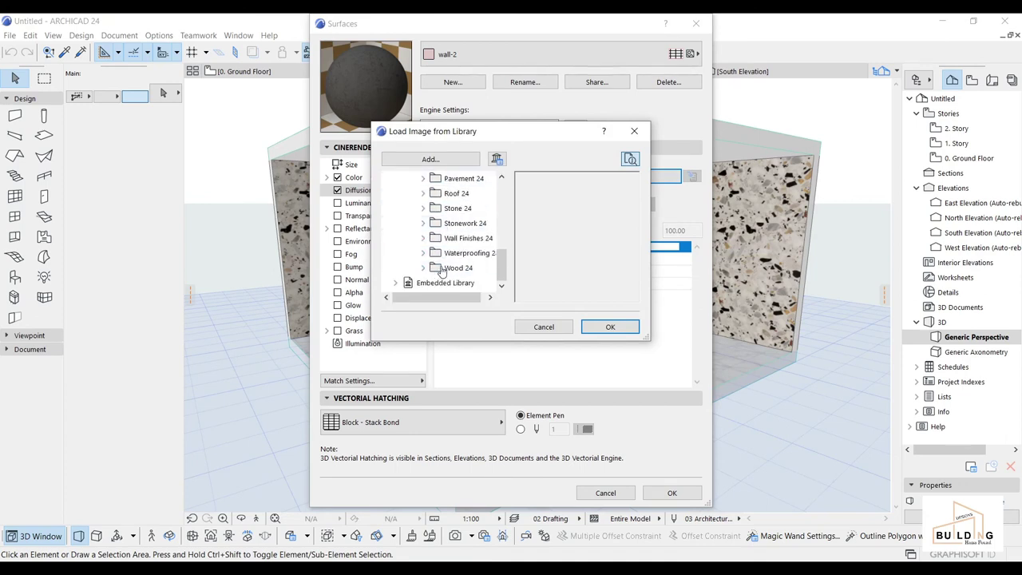
double_click(440, 270)
left_click(454, 196)
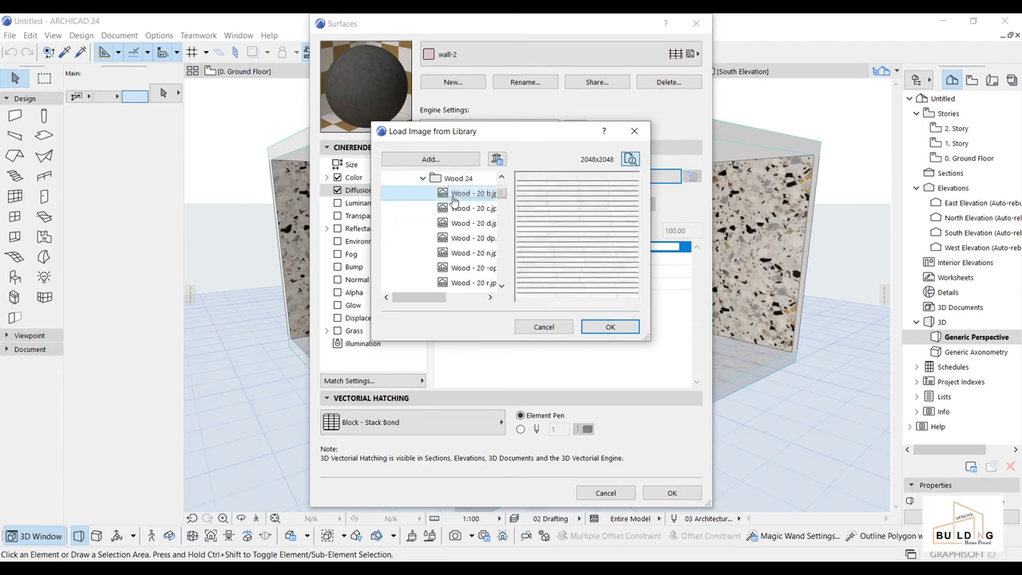
left_click(610, 326)
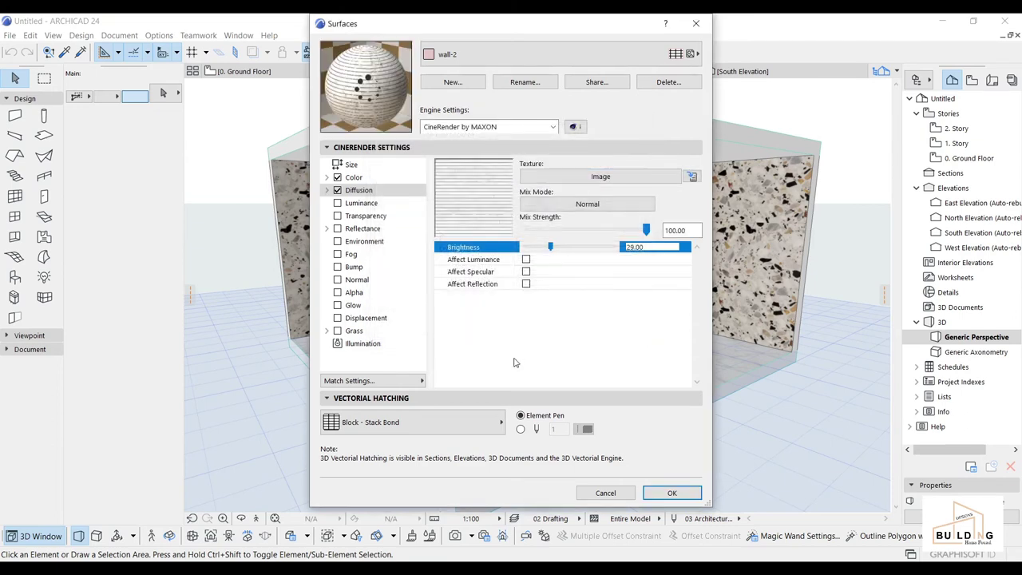
Set wall-2's Diffusion mix strength to 83 and brightness to 74, and accept the surface settings.
left_click_drag(645, 232, 636, 233)
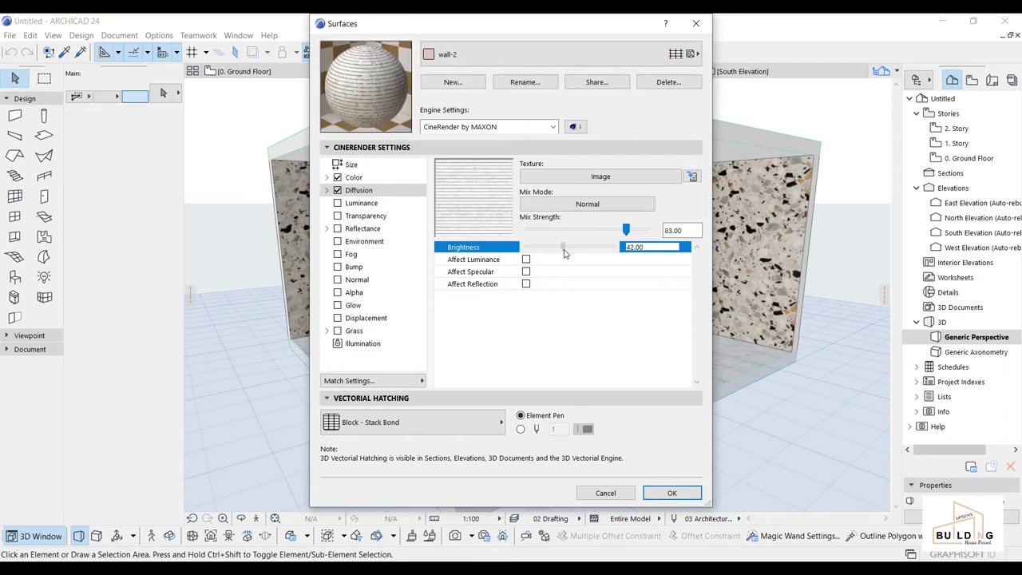
left_click_drag(581, 254, 579, 253)
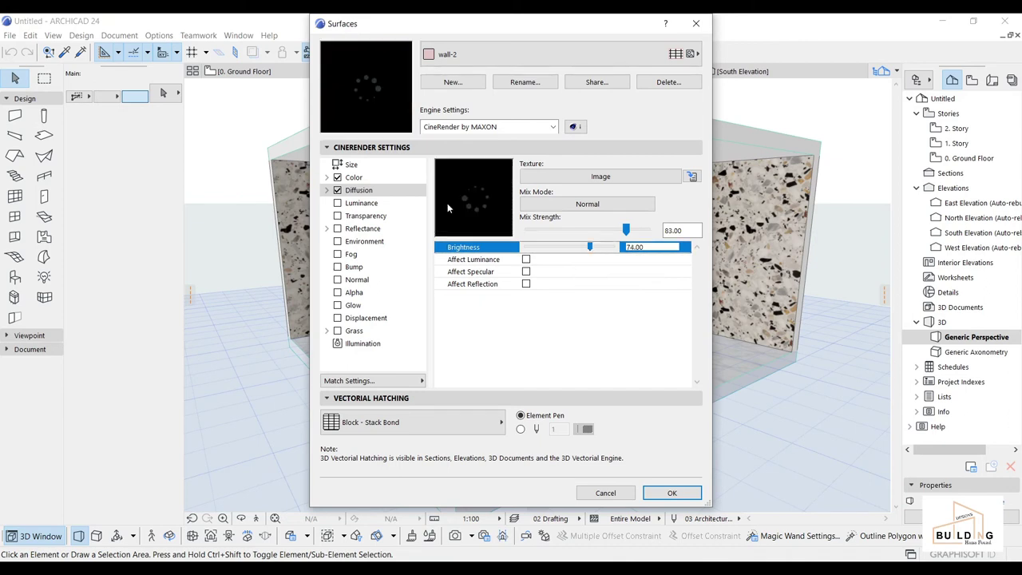
left_click(354, 178)
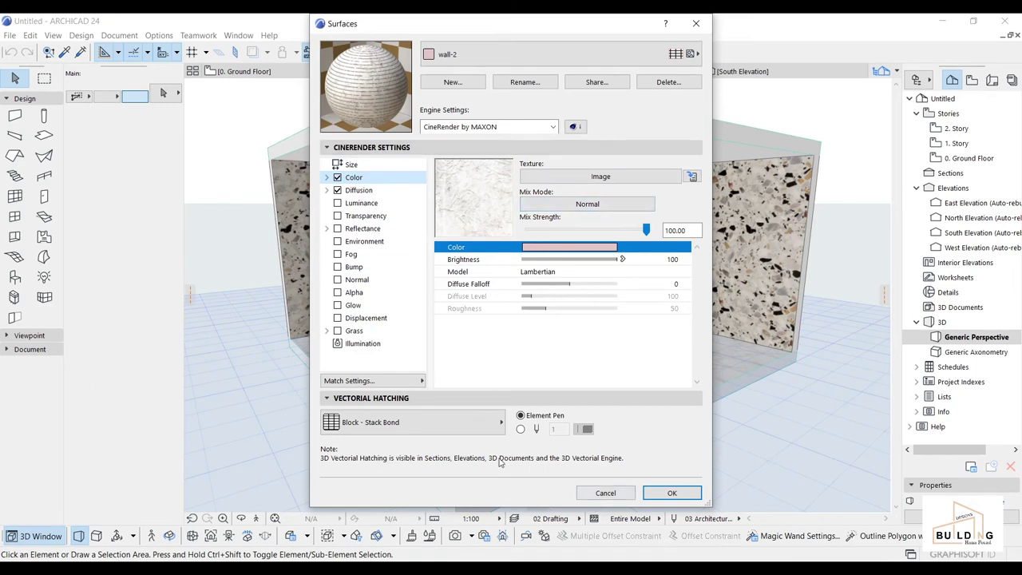
left_click(672, 493)
Find wall-2 in the Surface Painter and apply it to the interior face of the right-hand room wall.
left_click(238, 37)
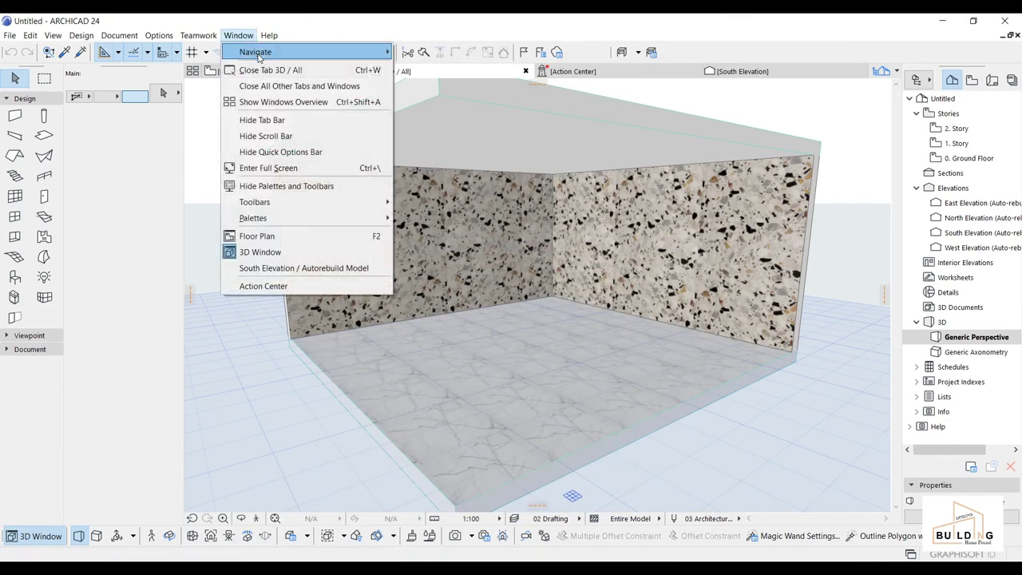
mouse_move(306, 218)
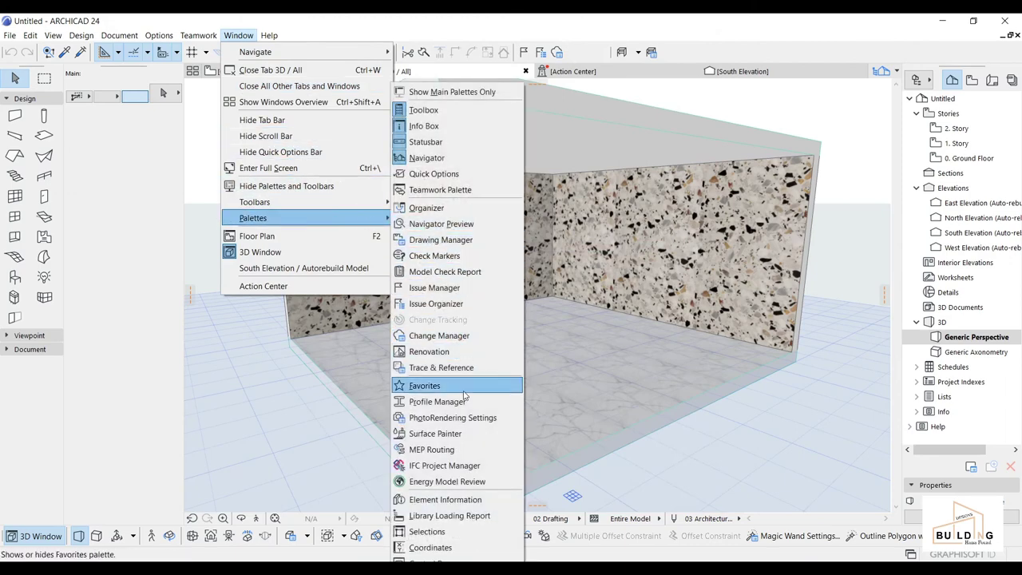
left_click(448, 434)
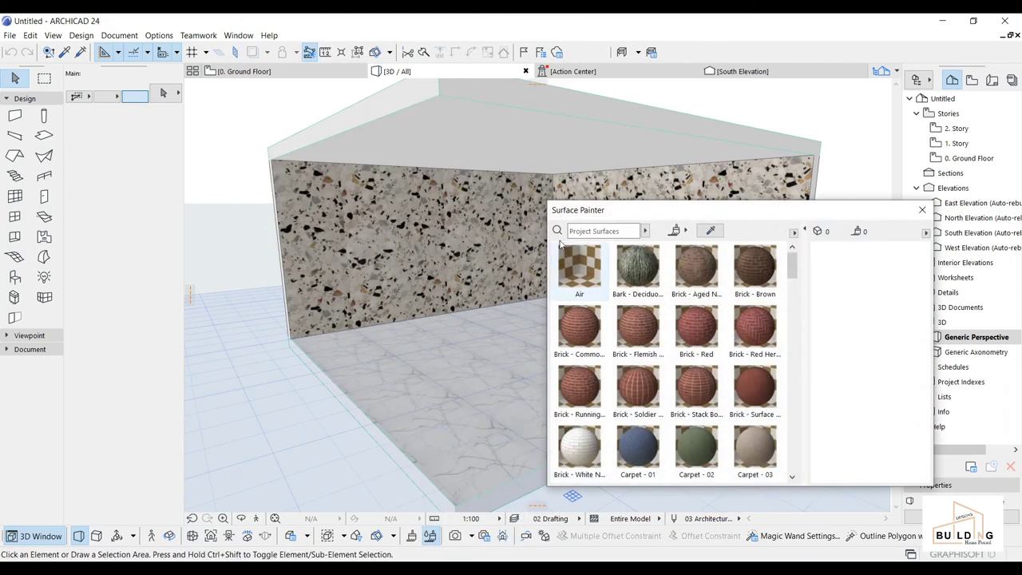
left_click(603, 230)
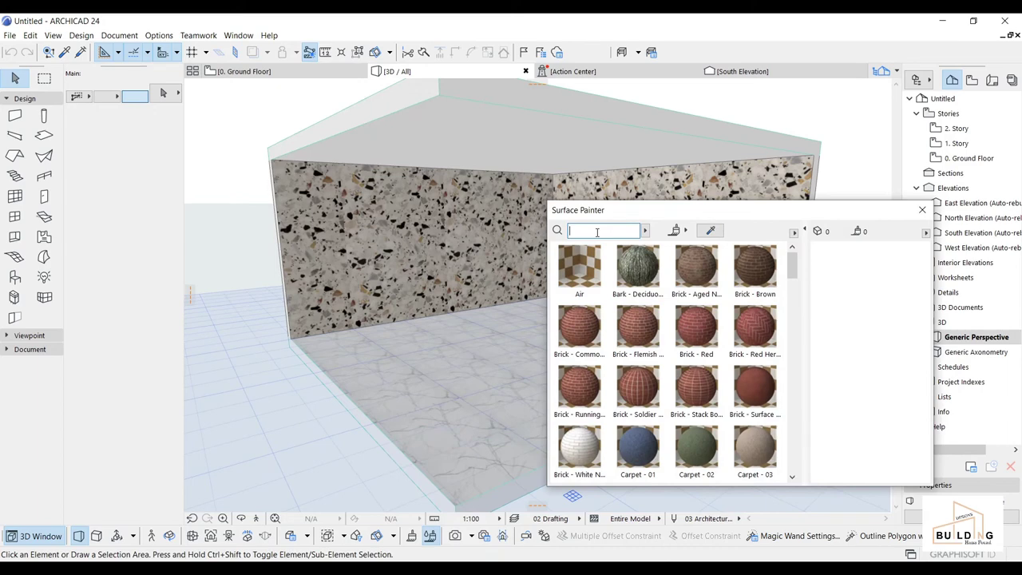
type("wall-2")
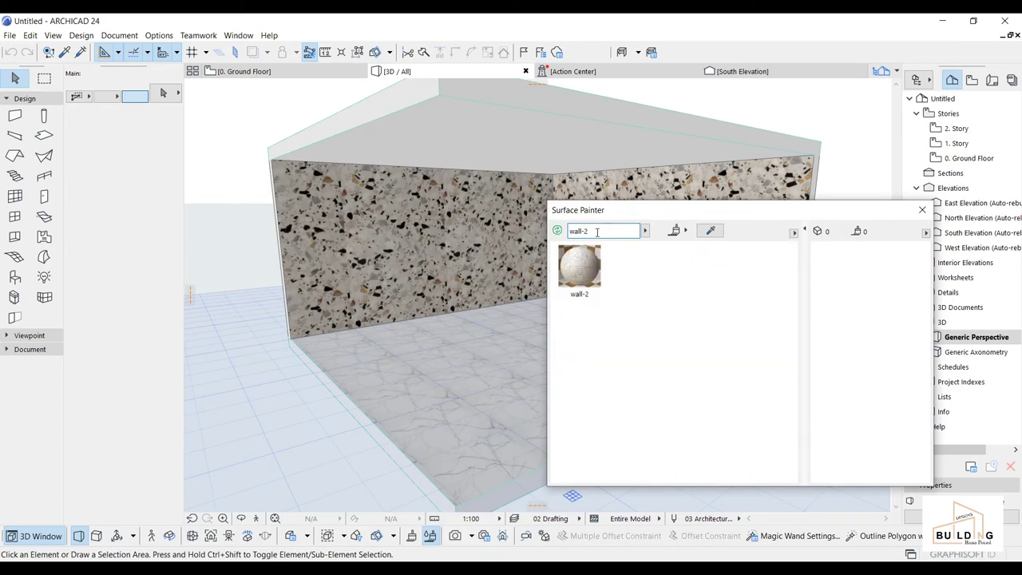
left_click(578, 267)
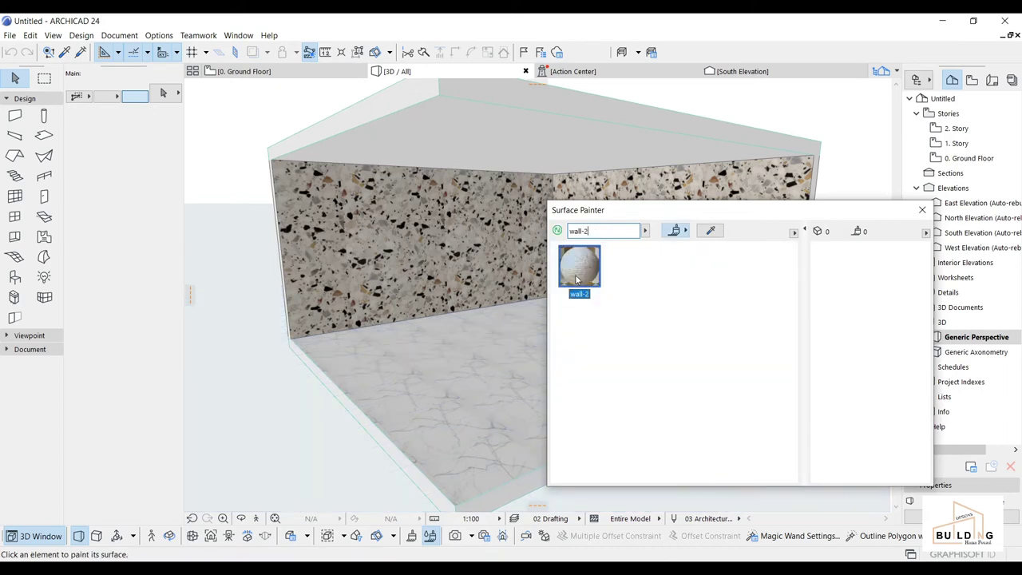
left_click(675, 184)
left_click(921, 212)
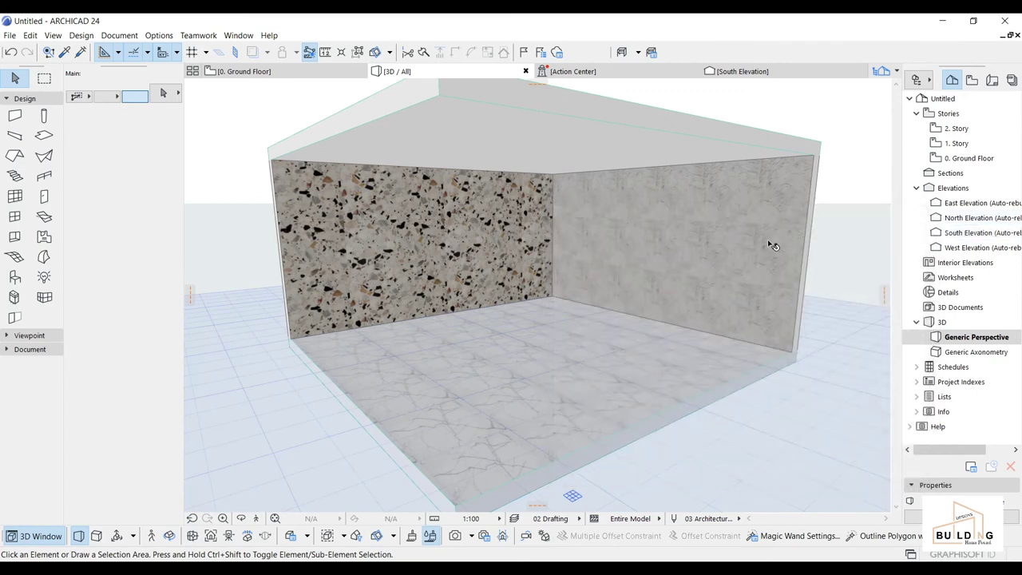
mouse_move(772, 244)
middle_mouse_down("shift")
mouse_move(807, 286)
mouse_move(787, 285)
mouse_move(785, 258)
middle_mouse_up("shift")
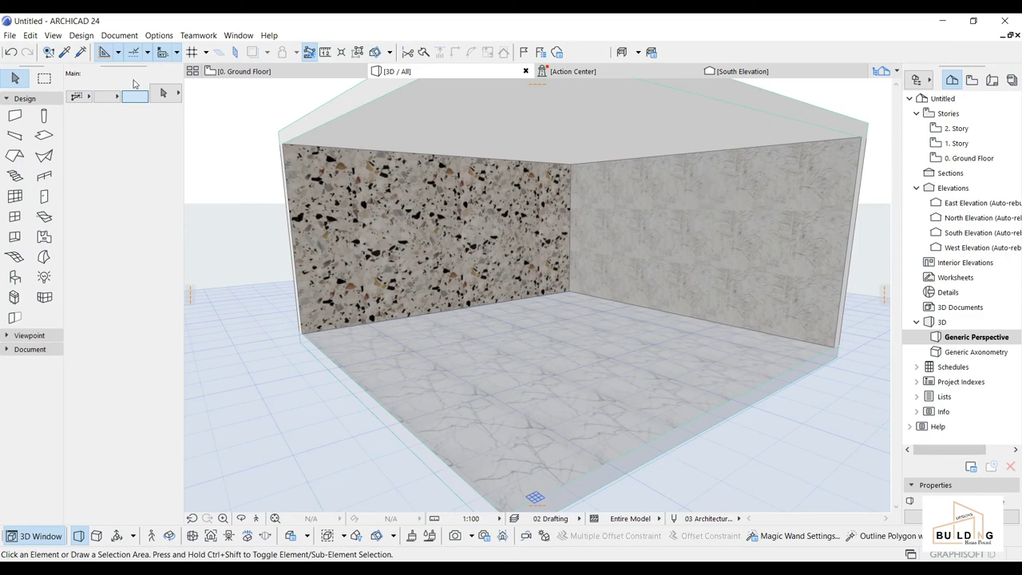
Reopen the wall-2 surface settings and switch them to the Basic Engine.
left_click(163, 37)
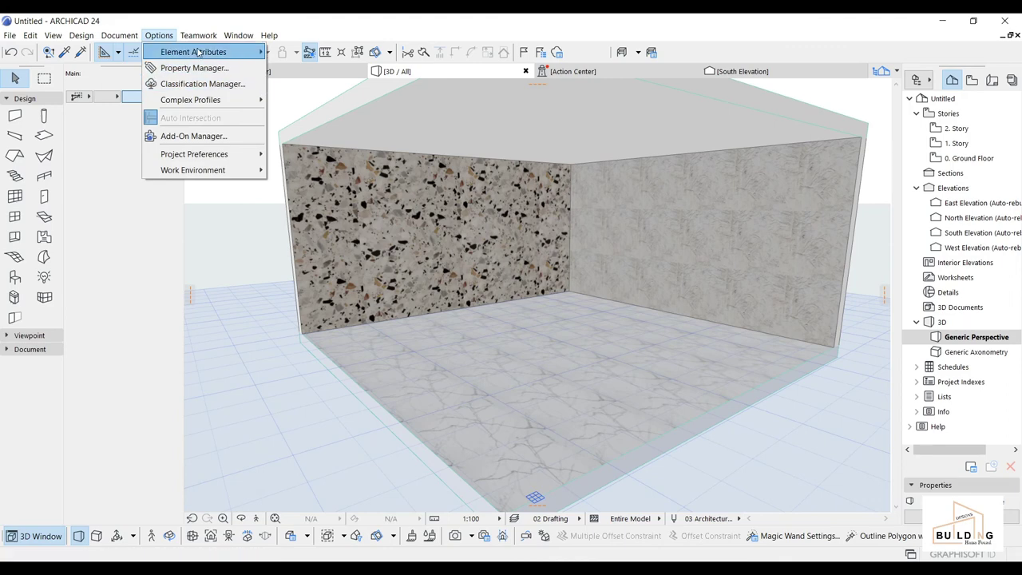
mouse_move(198, 52)
left_click(337, 120)
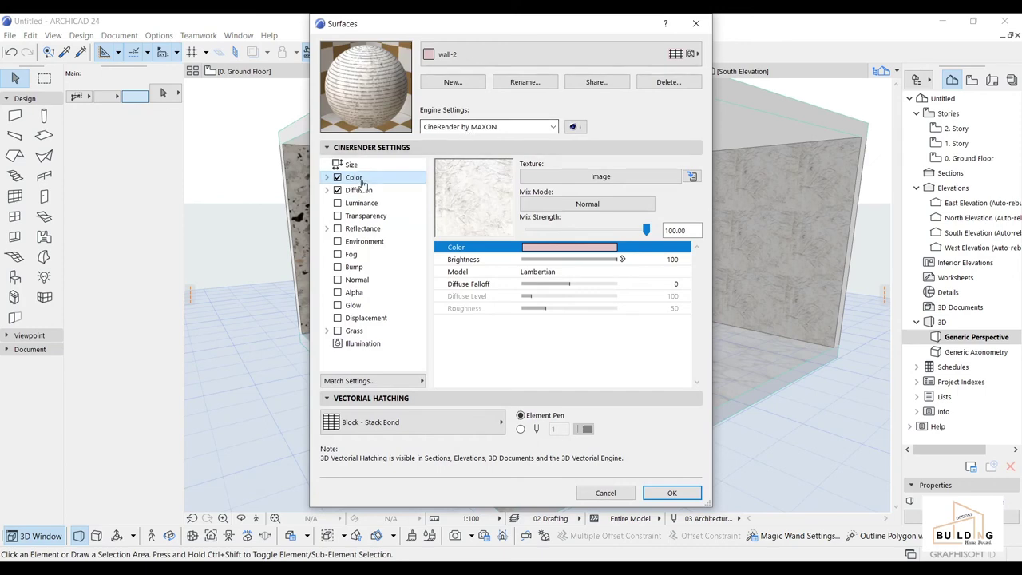
left_click(463, 128)
left_click(444, 141)
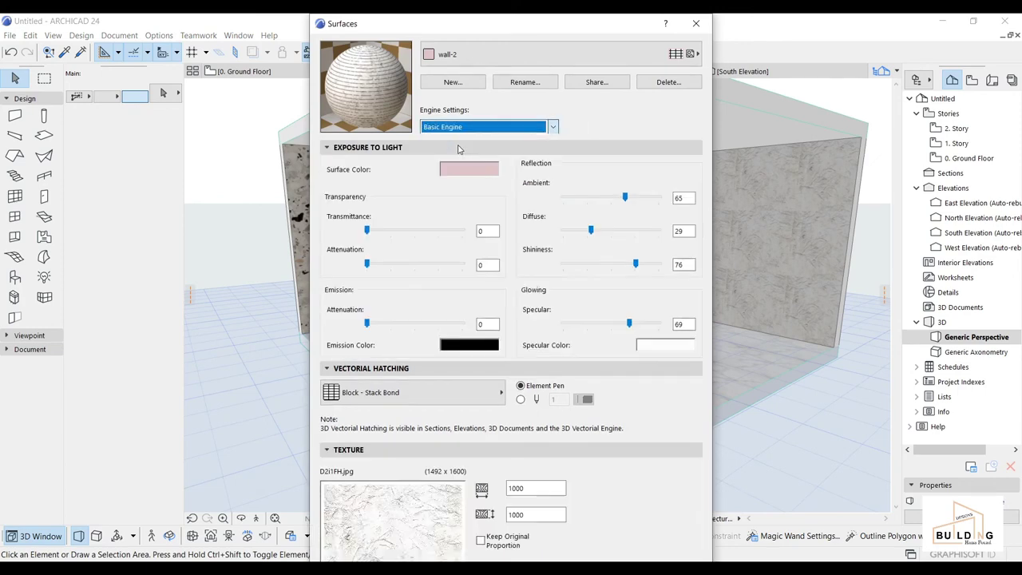
Set the wall-2 texture size to 3000 by 3000 with Keep Original Proportion turned off.
left_click(471, 368)
left_click(512, 147)
left_click(497, 184)
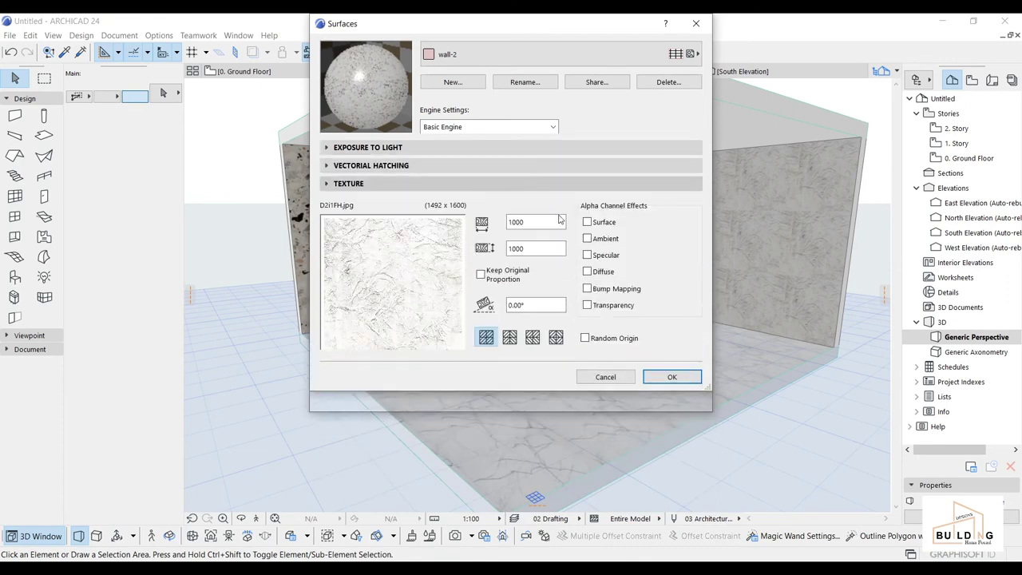
left_click(512, 248)
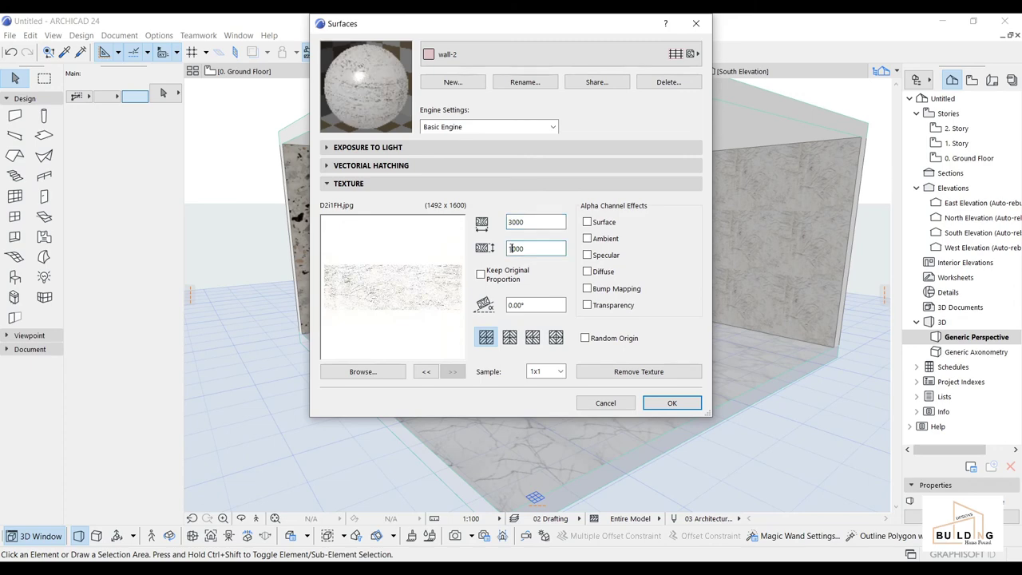
left_click(481, 274)
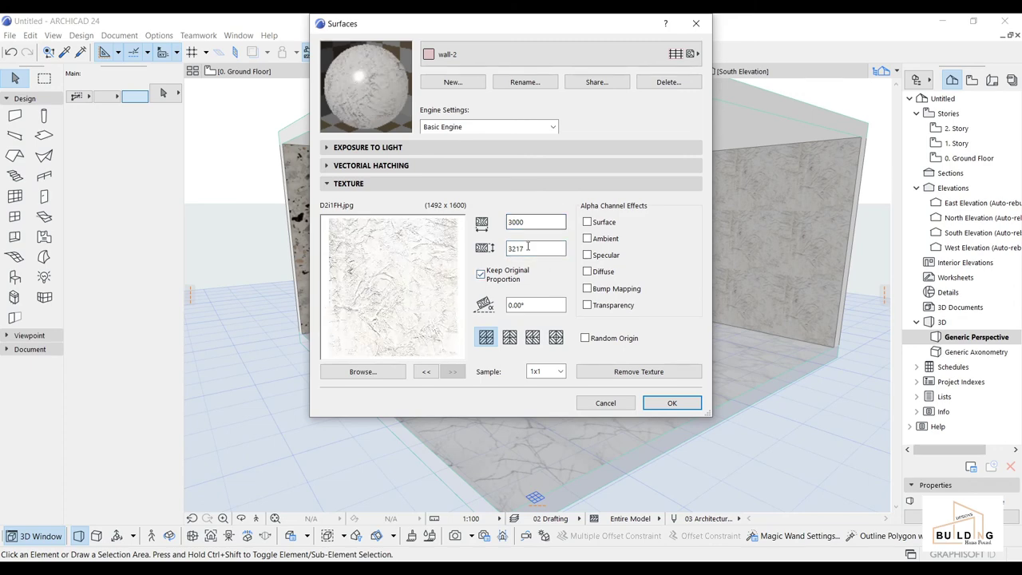
left_click_drag(529, 248, 516, 248)
left_click(481, 274)
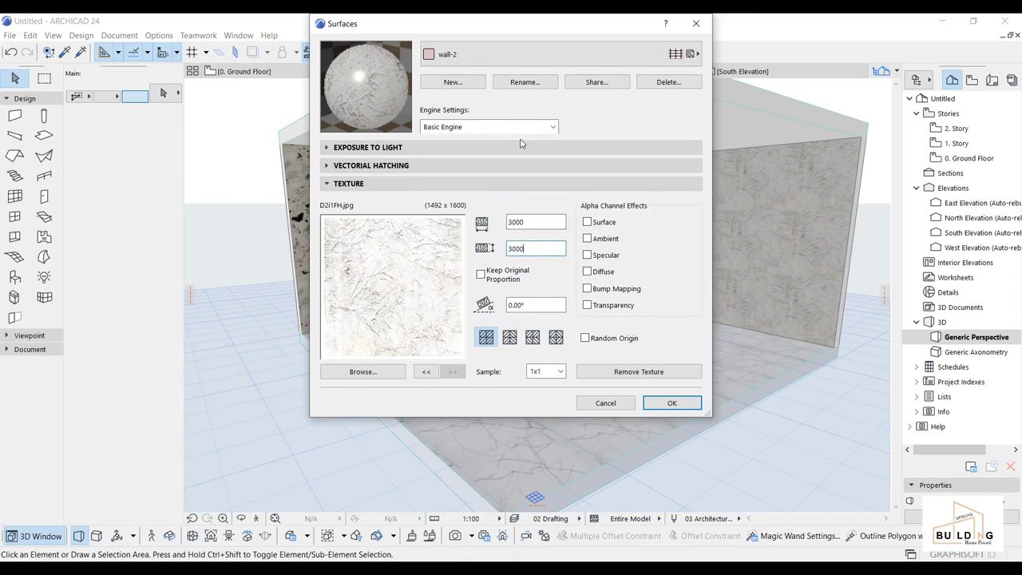
Update wall-2's CineRender by MAXON settings from the Basic ones and turn off its Reflectance channel.
left_click(526, 131)
left_click(523, 152)
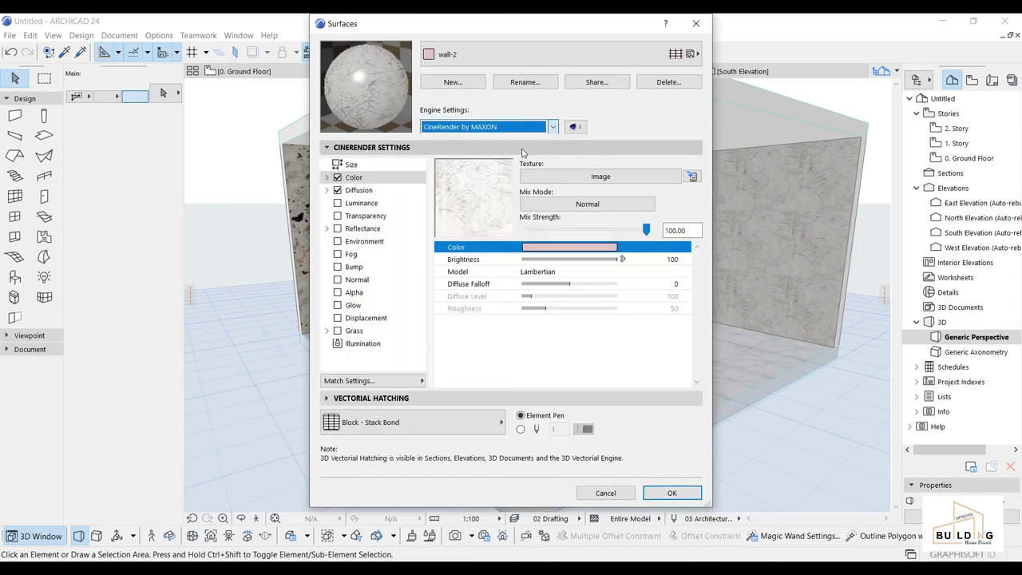
left_click(395, 376)
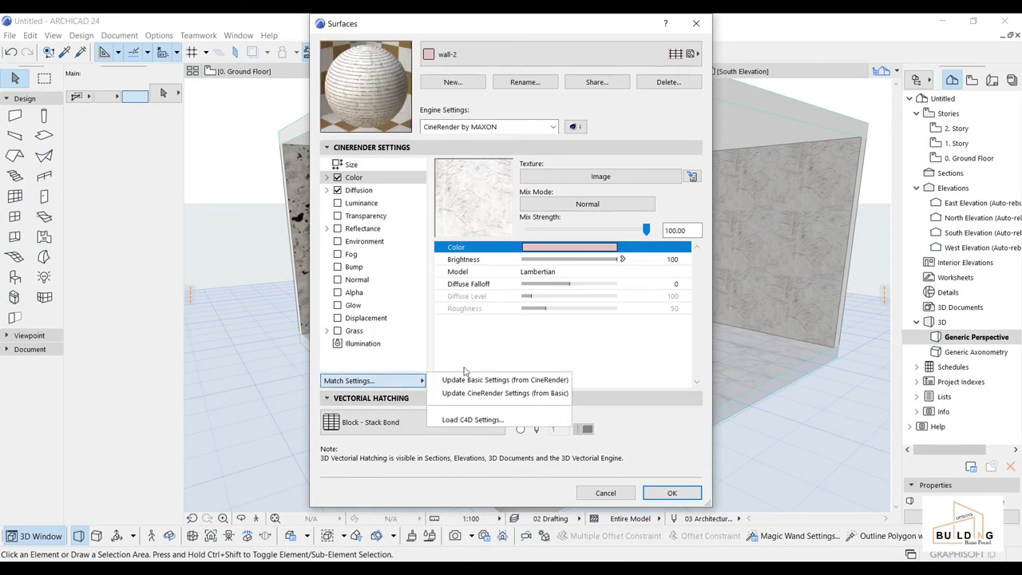
left_click(503, 393)
left_click(337, 229)
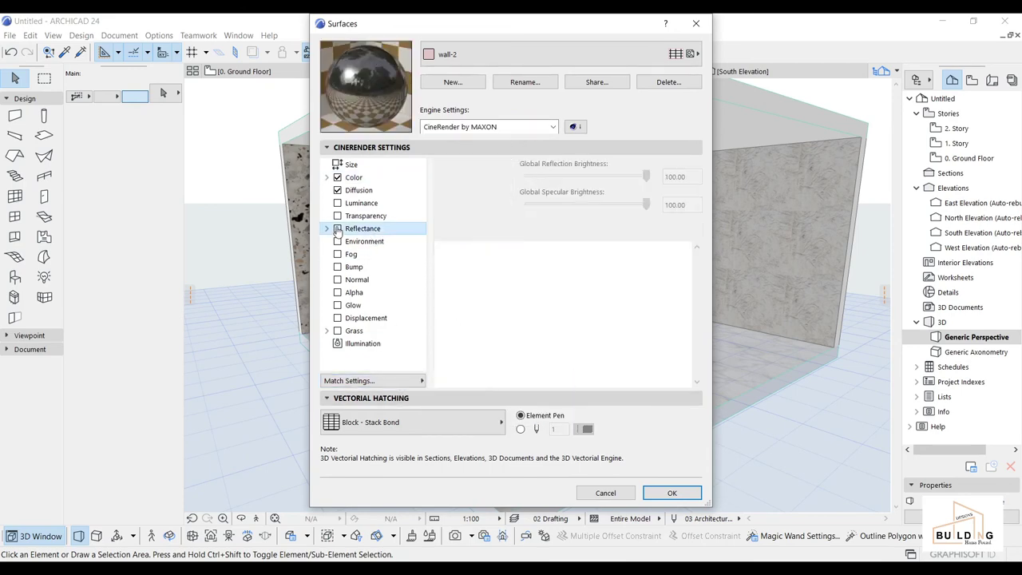
Assign the Wood - 20 b image from the Wood 24 library folder to wall-2's Diffusion channel as its texture.
left_click(357, 191)
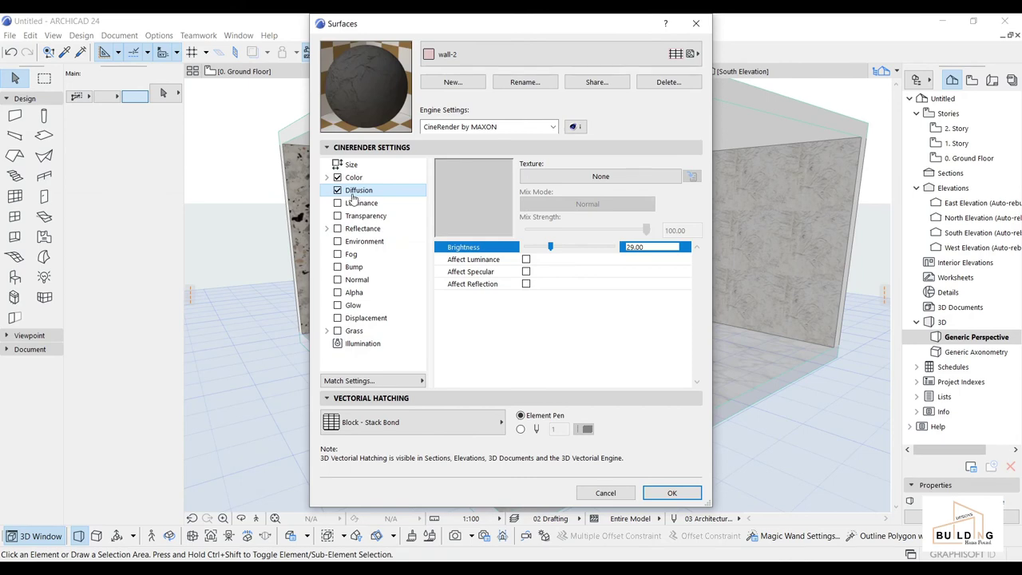
left_click(643, 176)
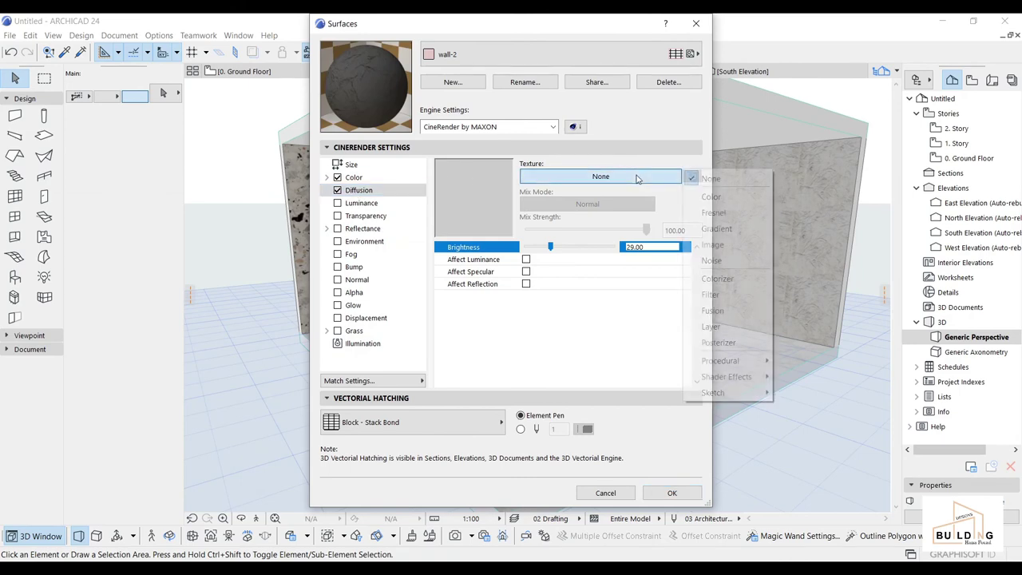
left_click(713, 245)
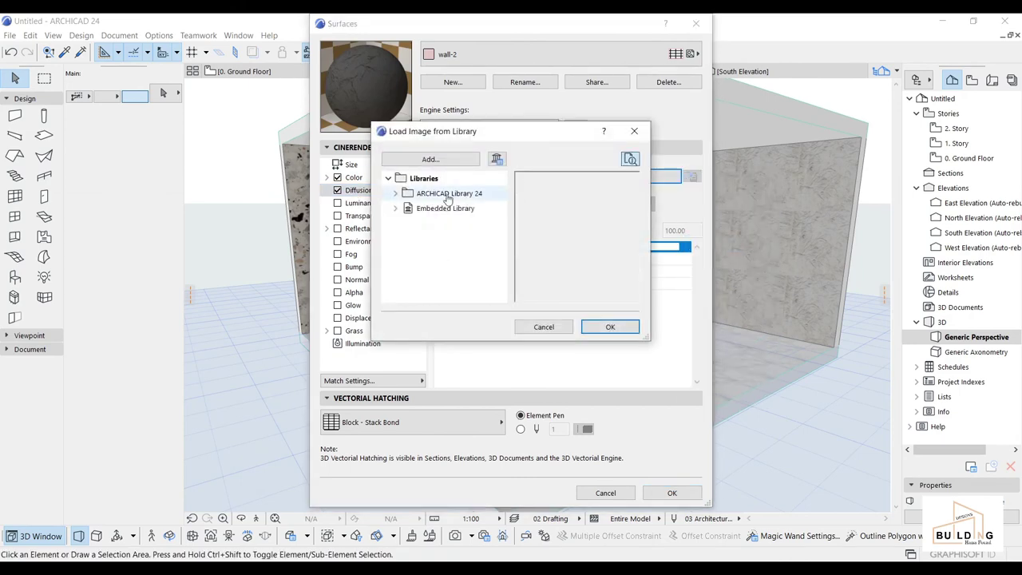
left_click(395, 195)
left_click(401, 223)
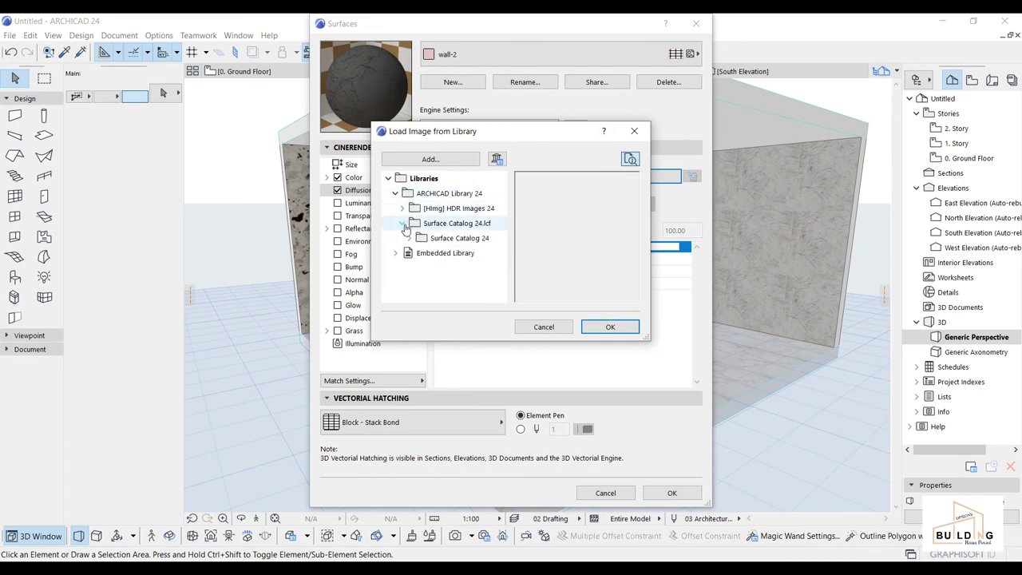
left_click(408, 238)
double_click(443, 250)
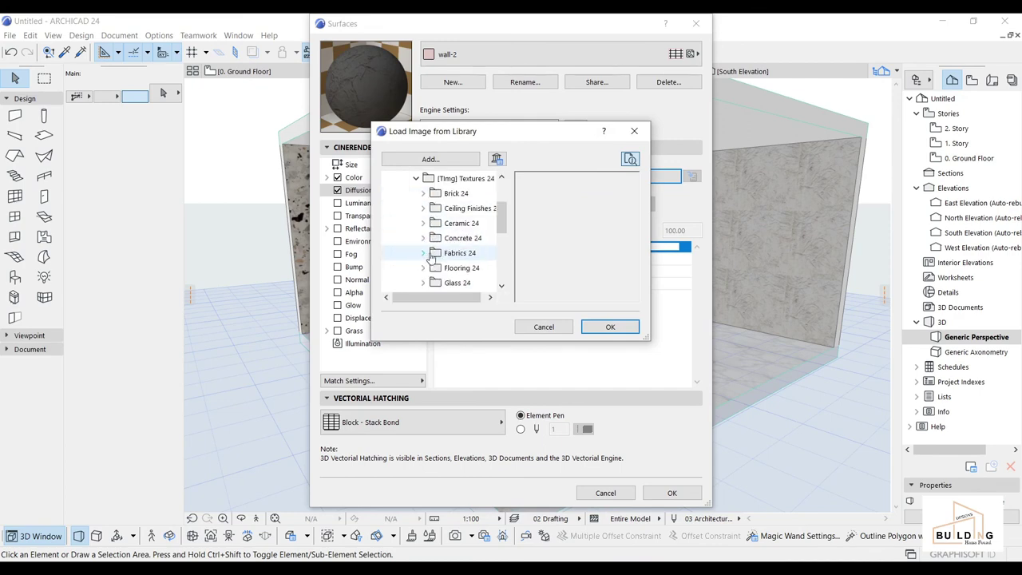
scroll(451, 271, "down", 5)
double_click(456, 268)
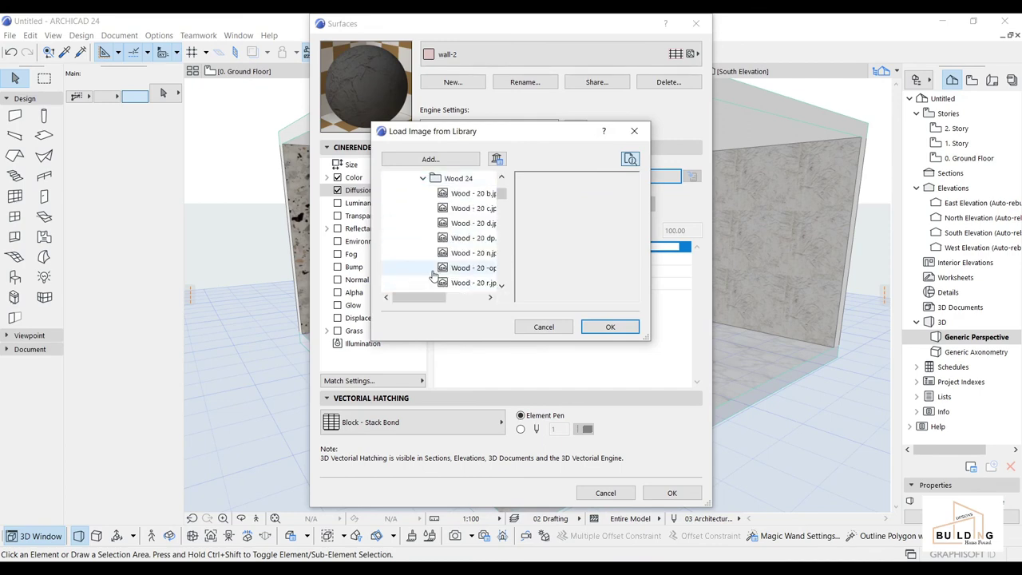
left_click(471, 193)
left_click(610, 327)
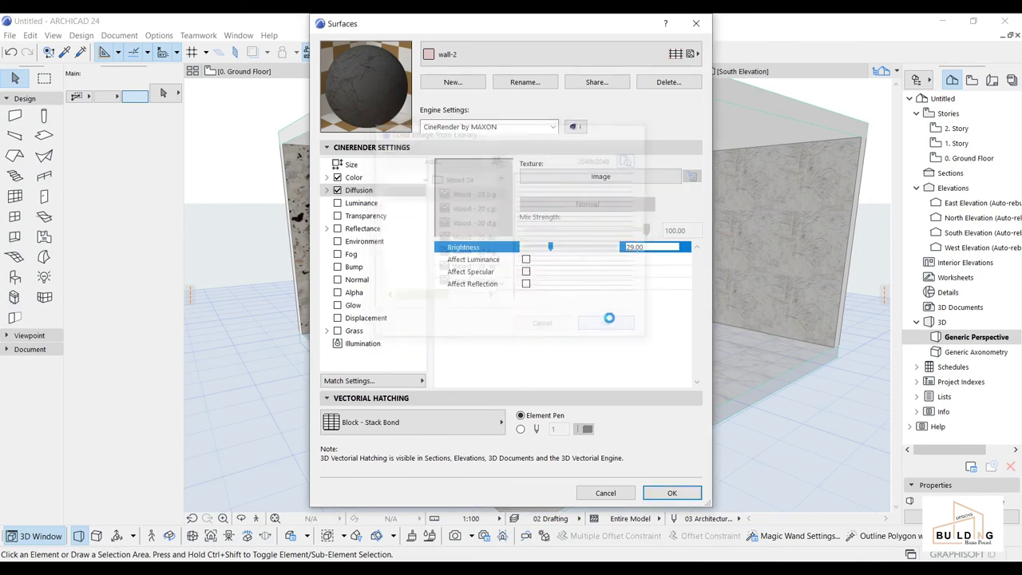
Check wall-2's Color and Size settings and apply the surface changes to the model.
left_click(392, 180)
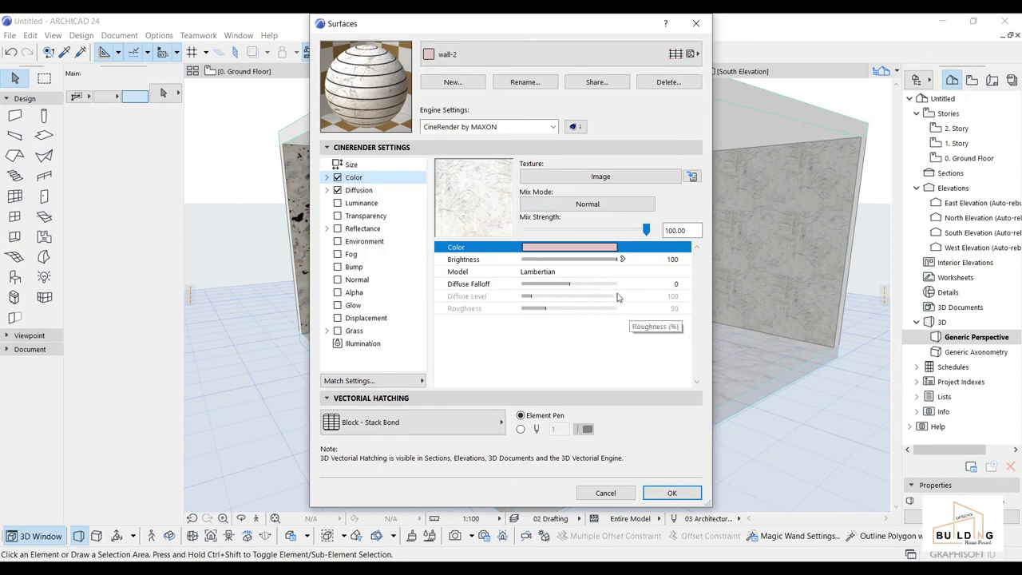
left_click(355, 165)
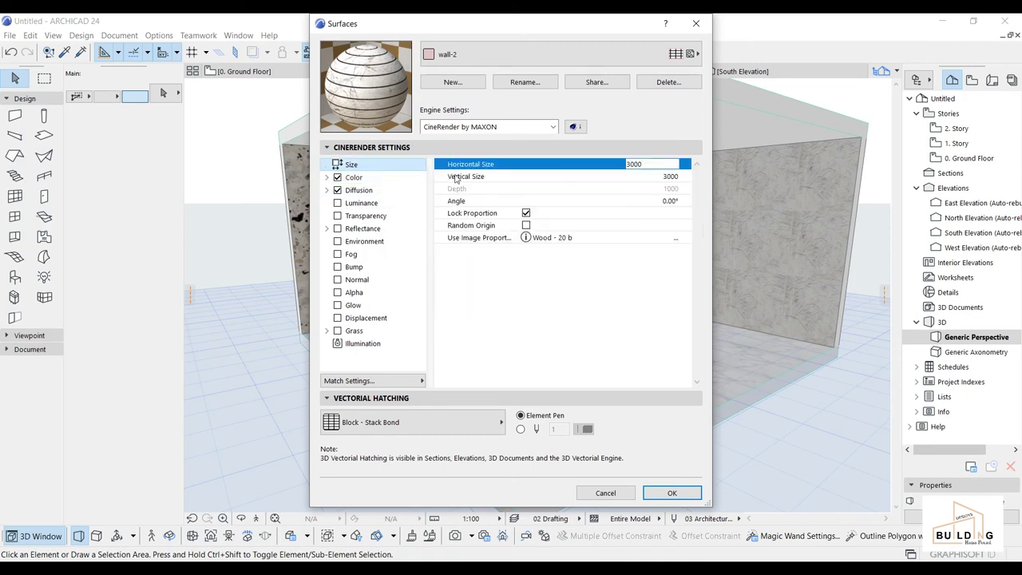
left_click(670, 493)
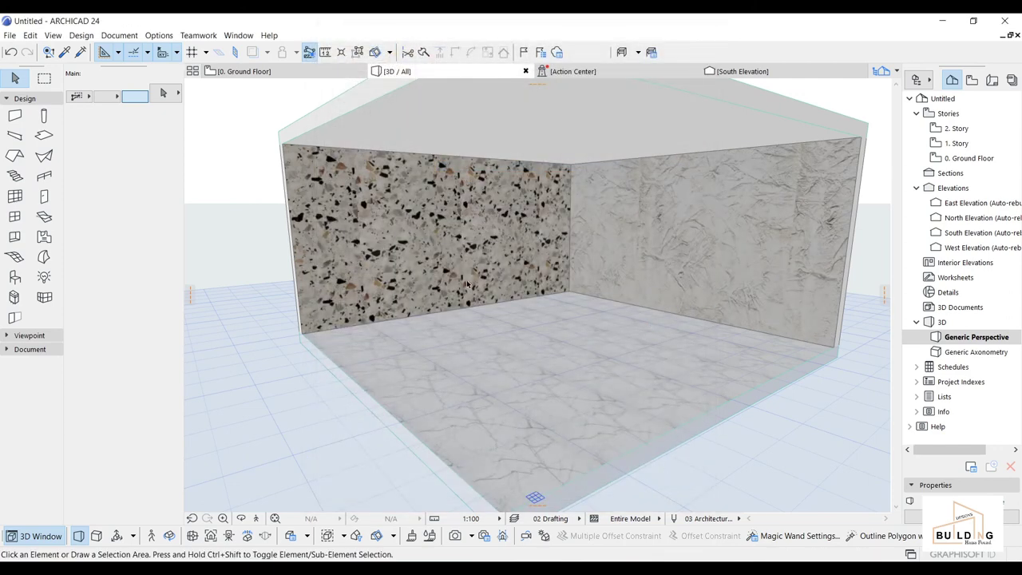
Close the Action Center tab while keeping the 3D view of the room open.
middle_click_drag(499, 292, 482, 300, "shift")
scroll(477, 292, "down", 3)
scroll(483, 301, "up", 2)
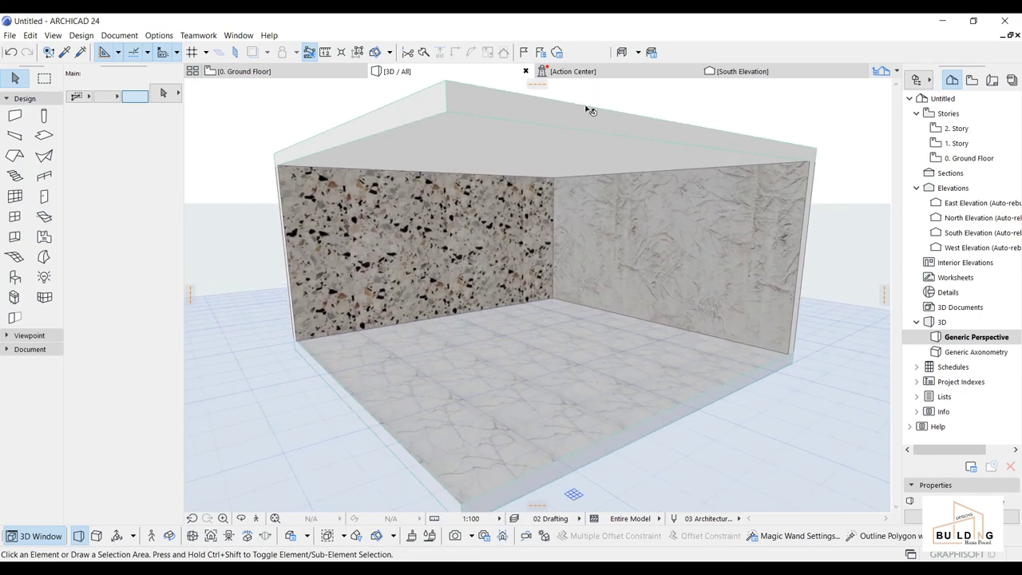
left_click(695, 71)
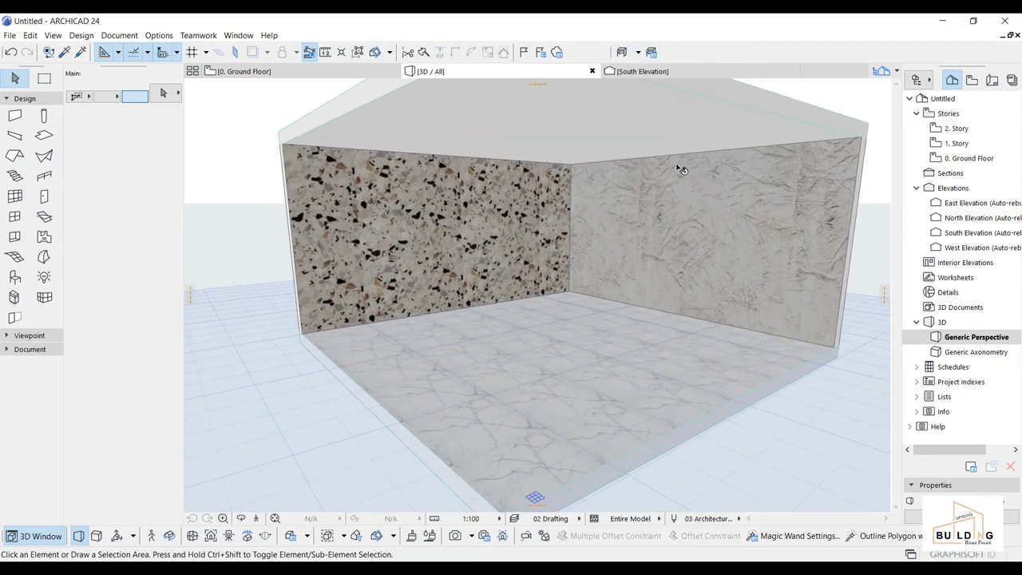
Frame the whole room in the perspective view and create a PhotoRender Projection of it.
middle_click_drag(681, 169, 641, 183, "shift")
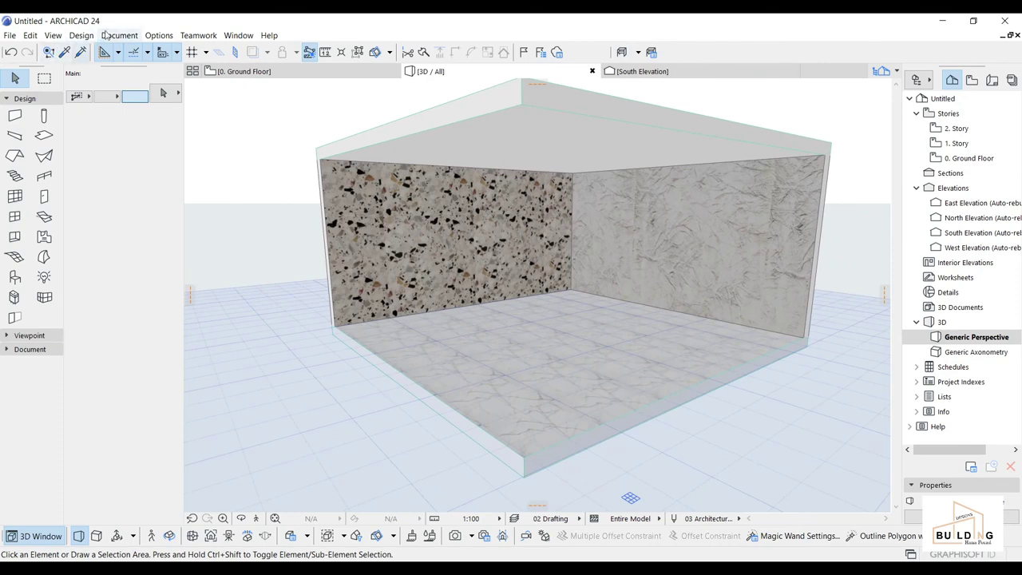
left_click(106, 35)
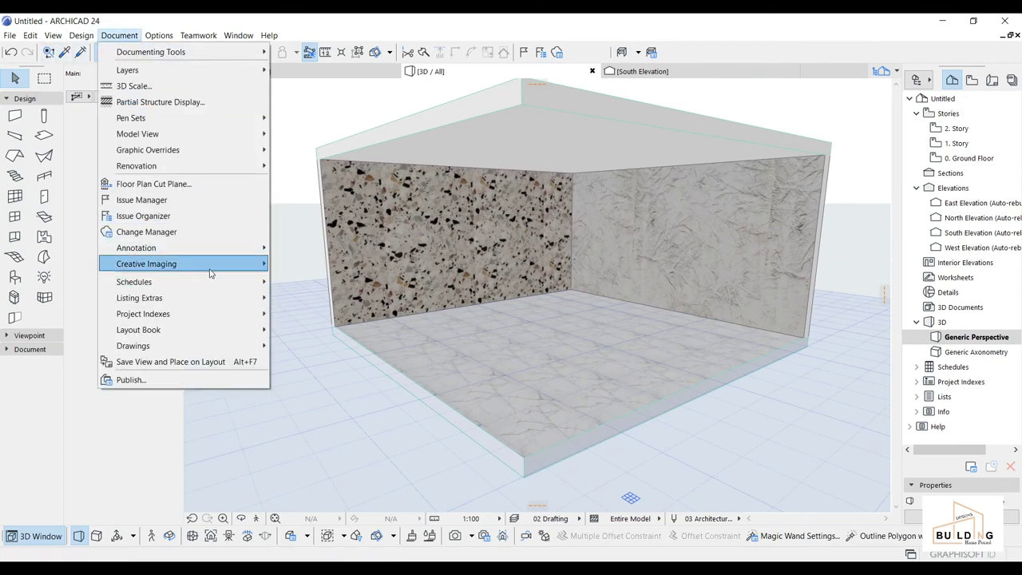
mouse_move(214, 267)
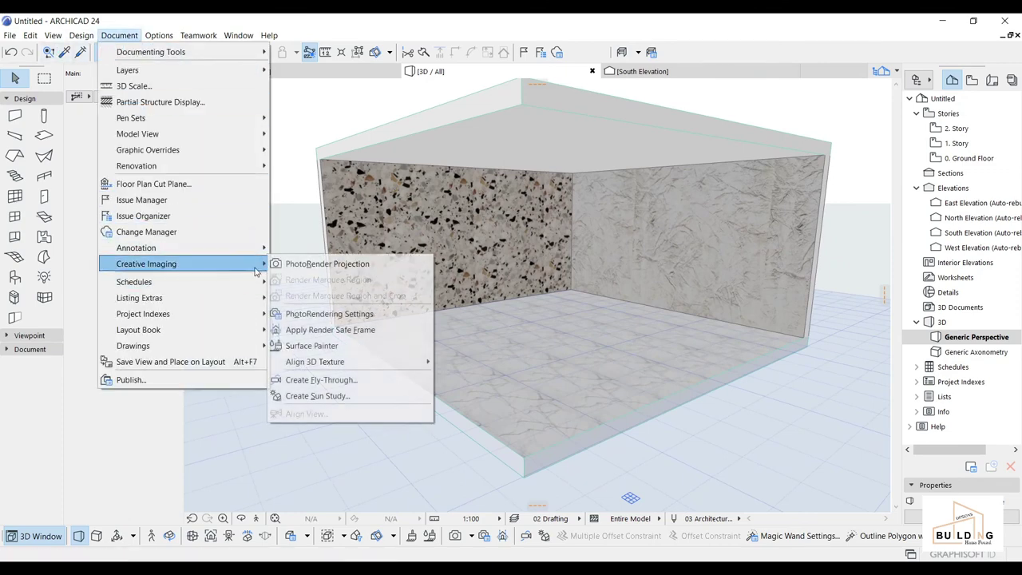
left_click(345, 270)
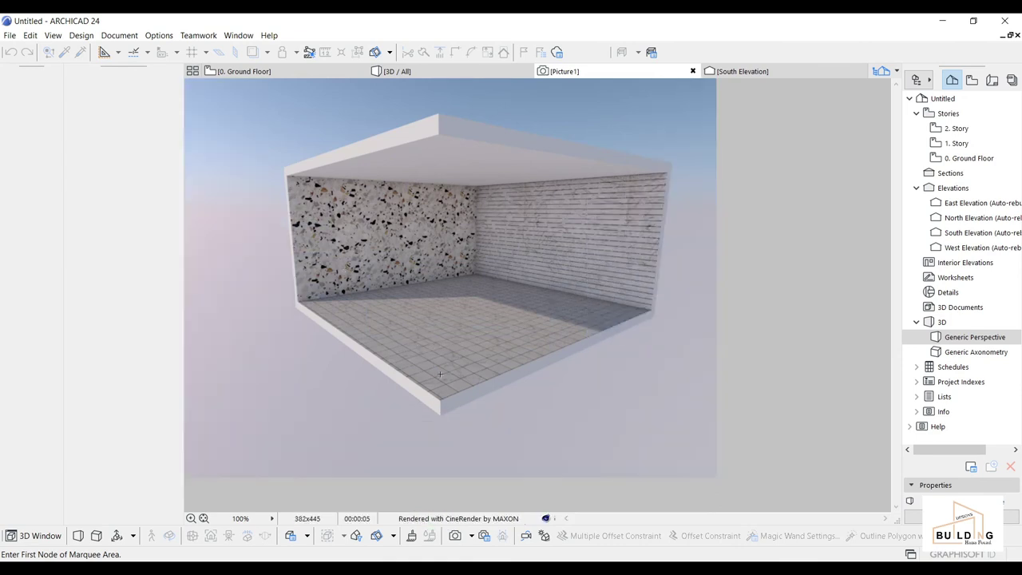
Return to the 3D view, frame the interior corner closely, and set the photorendering sunlight to 120% and lamp light to 40%.
left_click(396, 71)
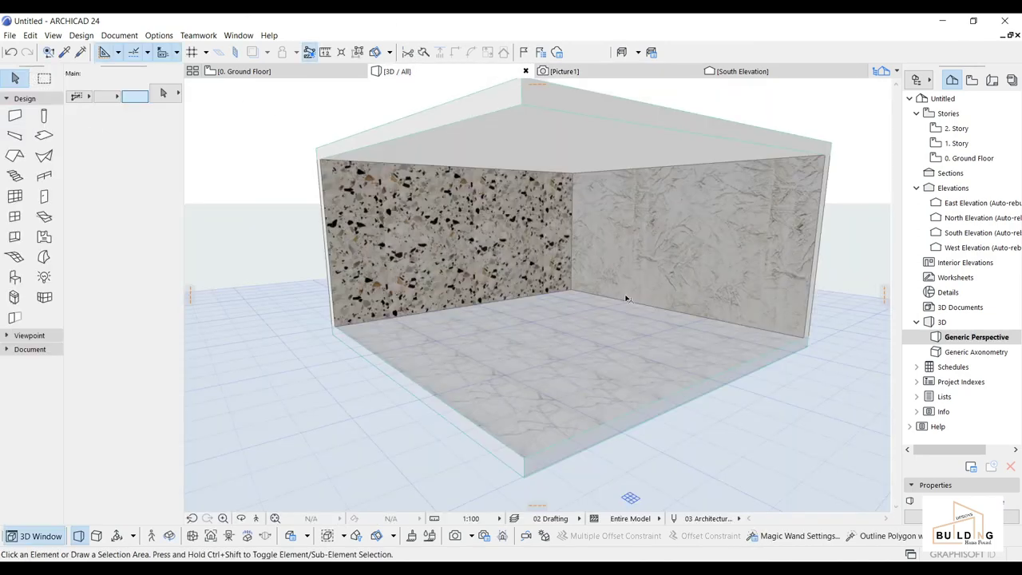
scroll(582, 296, "up", 5)
scroll(582, 295, "up", 3)
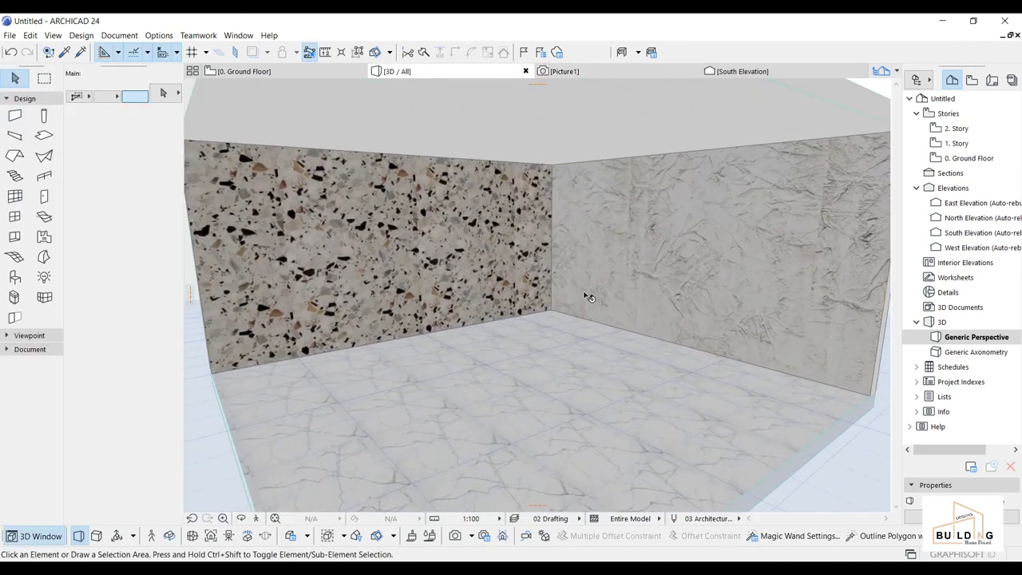
middle_click_drag(583, 273, 605, 281)
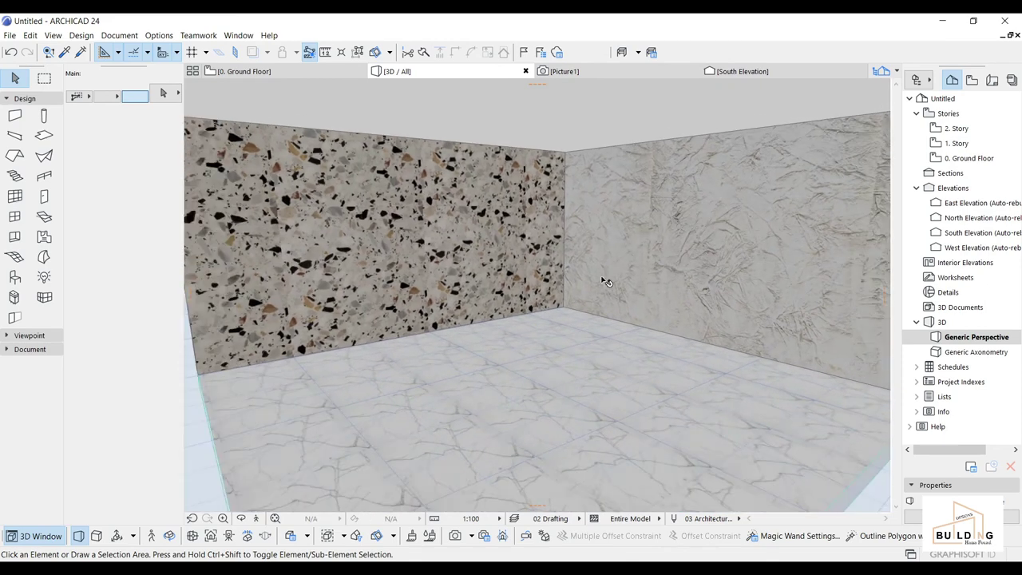
left_click(119, 35)
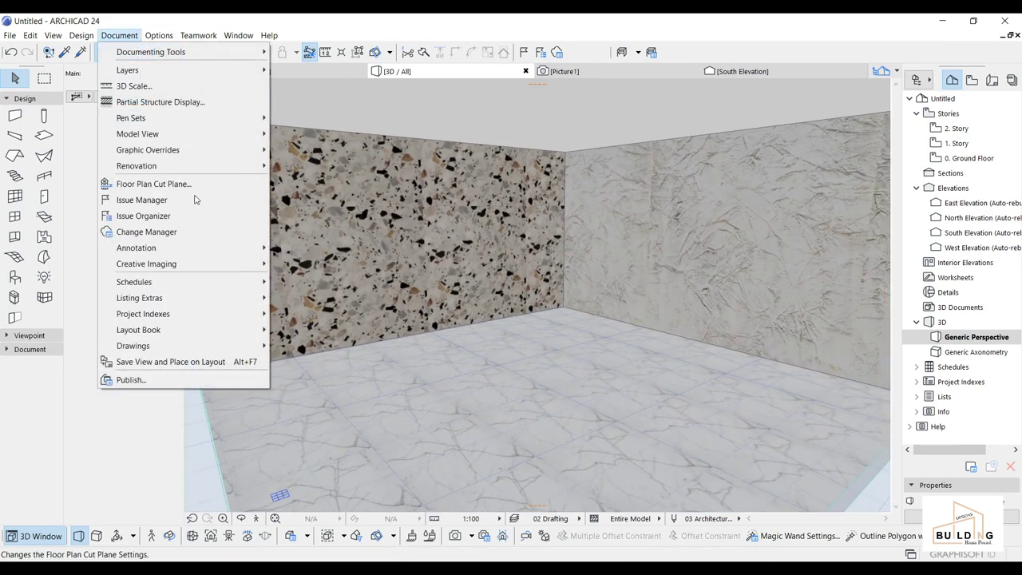
mouse_move(183, 264)
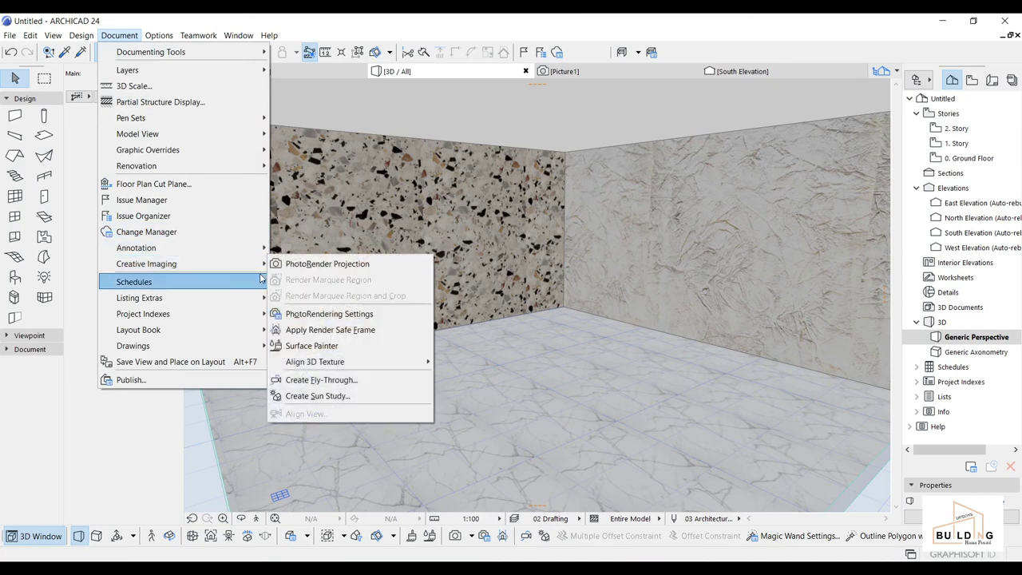
left_click(354, 314)
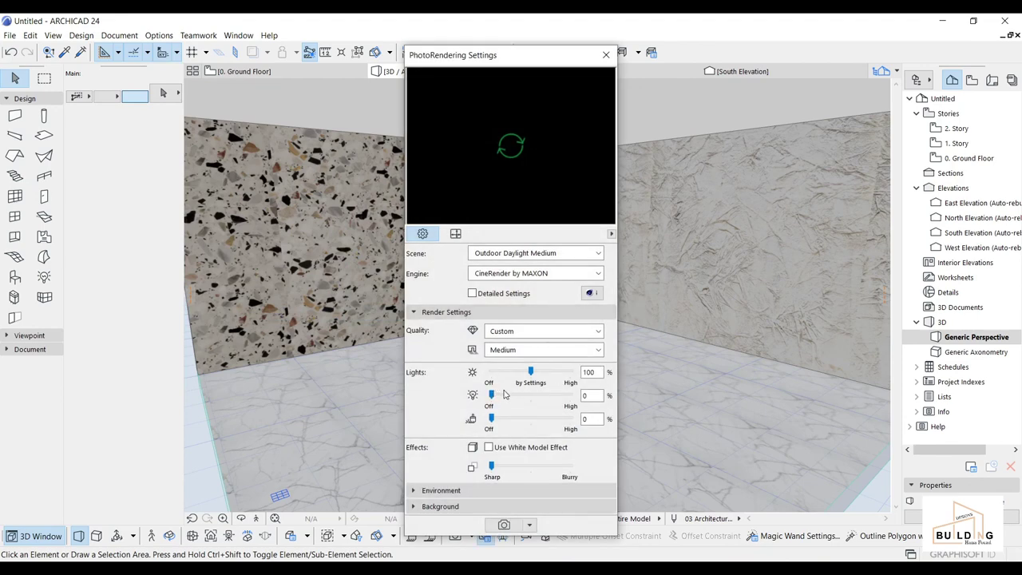
left_click_drag(491, 397, 536, 375)
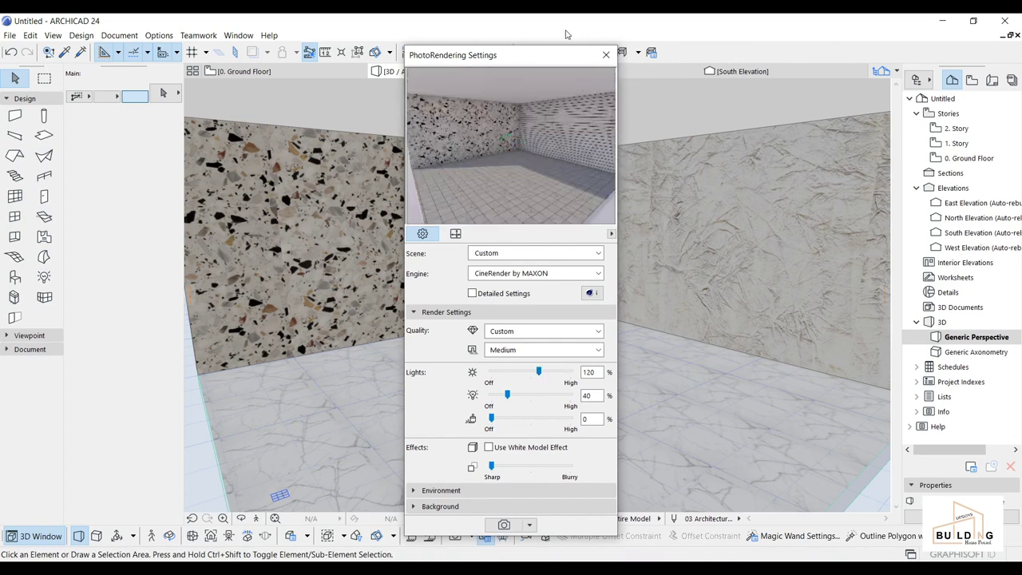
left_click(606, 56)
Create a PhotoRender Projection of the close-up interior view with the adjusted light settings.
left_click(128, 37)
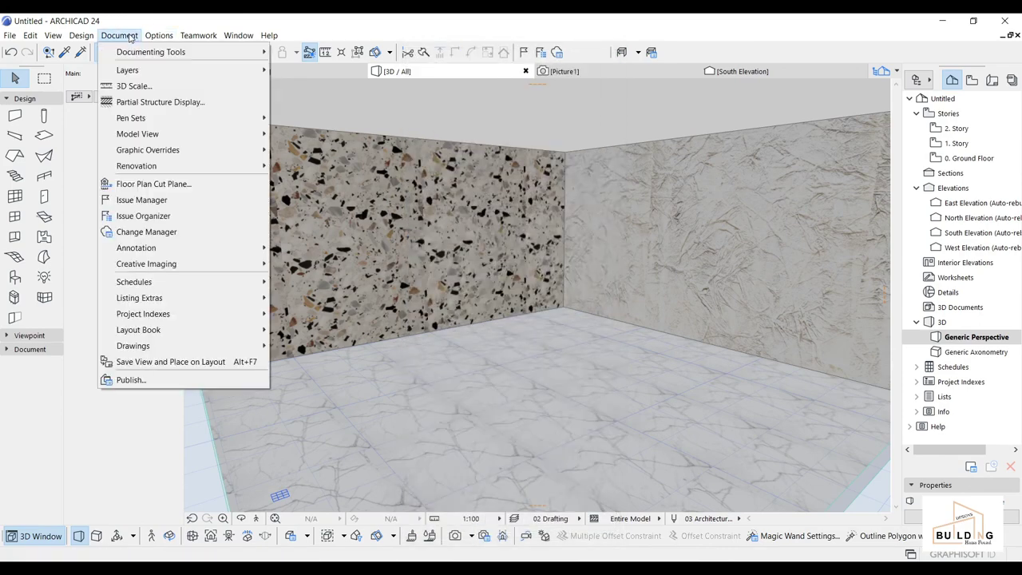
mouse_move(199, 265)
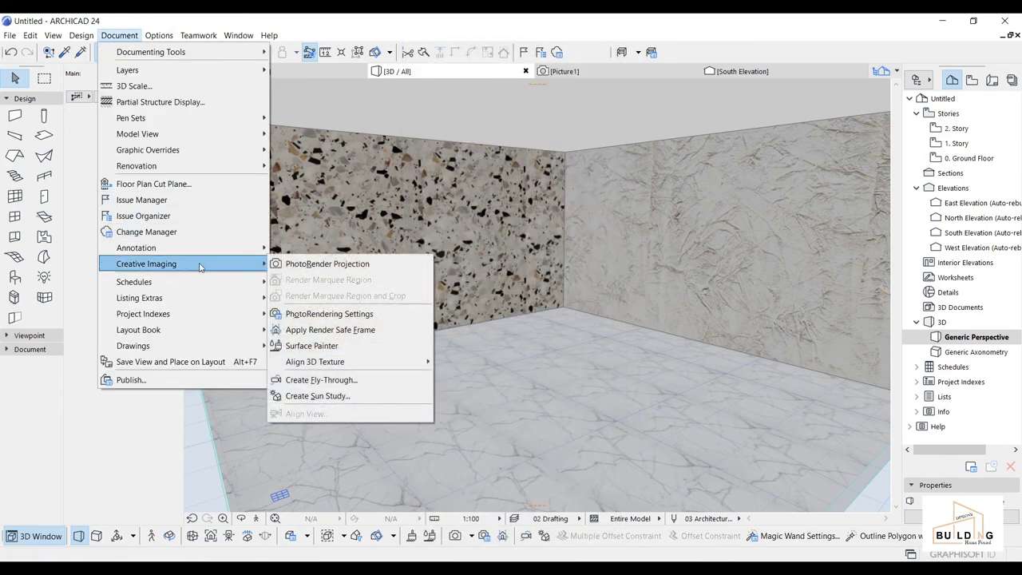
left_click(314, 279)
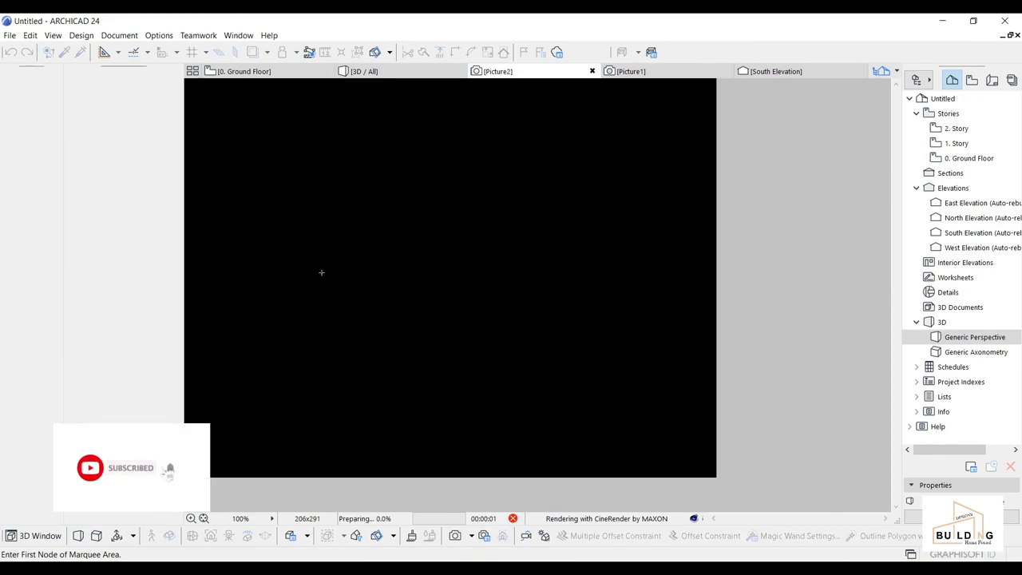